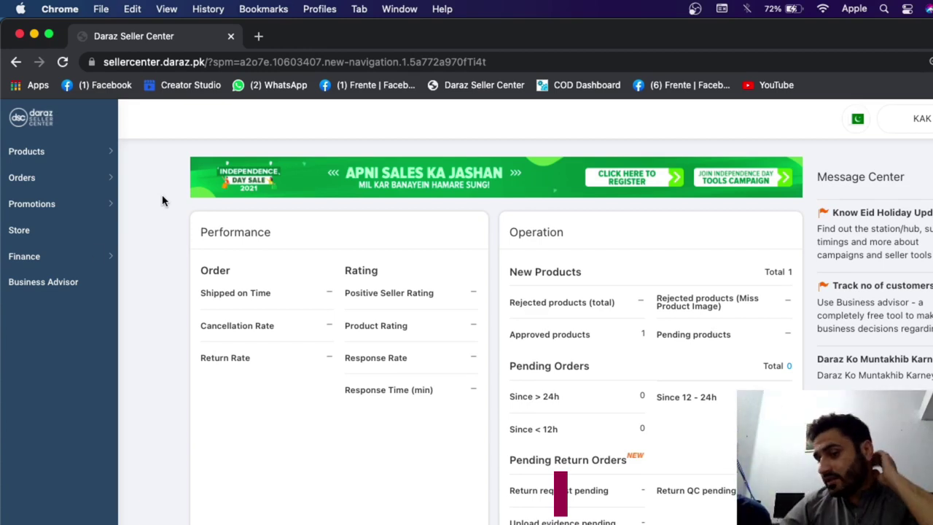
Look over the Daraz Seller Center dashboard, from the performance and operation figures down to the campaign, Seller Picks and Chat sections
scroll(117, 204, "down", 2)
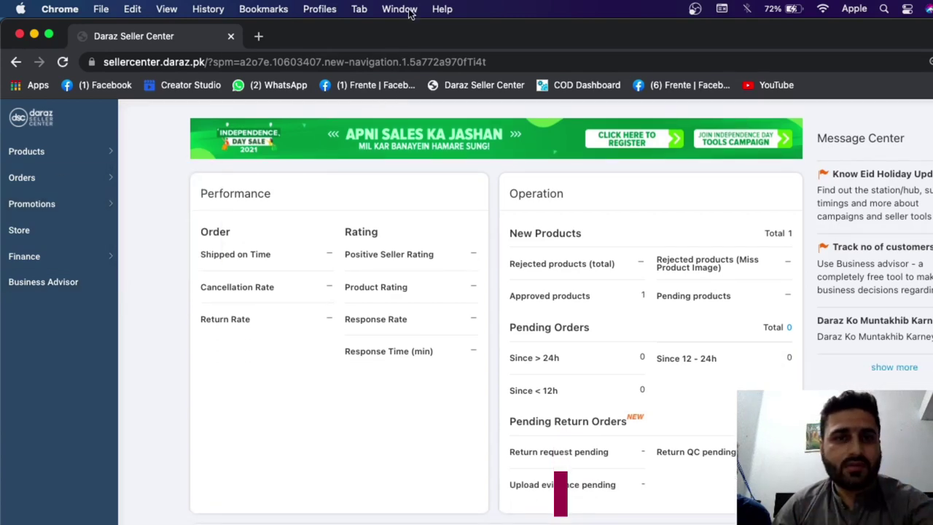
left_click(261, 37)
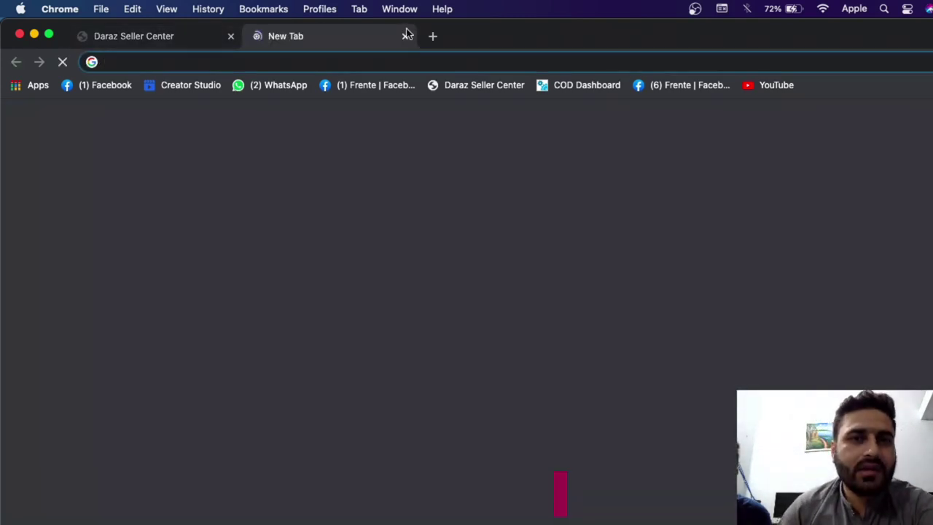
left_click(219, 37)
scroll(421, 360, "down", 10)
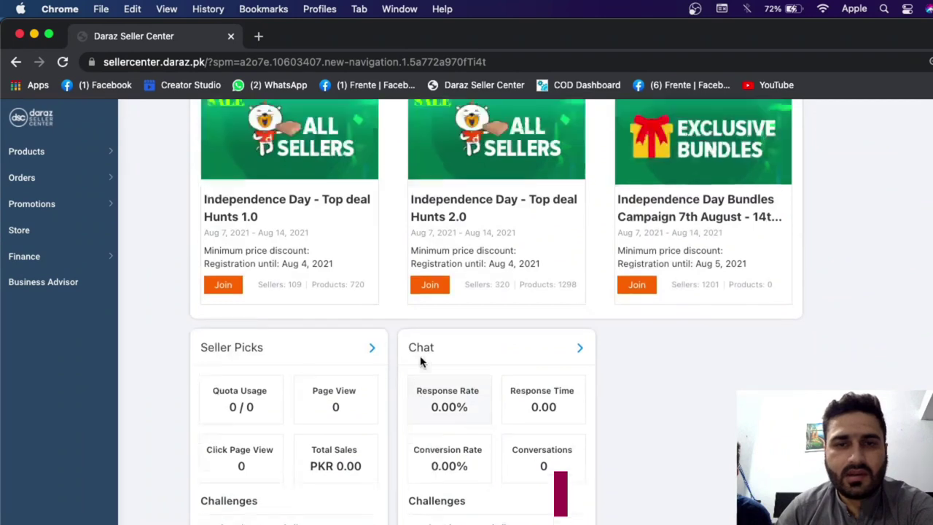
scroll(421, 360, "up", 12)
mouse_move(420, 360)
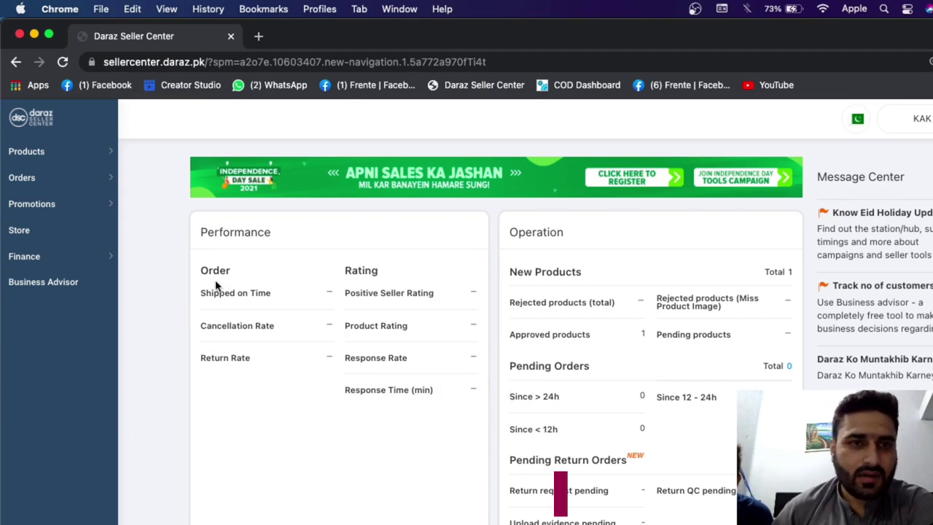
scroll(177, 358, "down", 3)
scroll(177, 358, "up", 3)
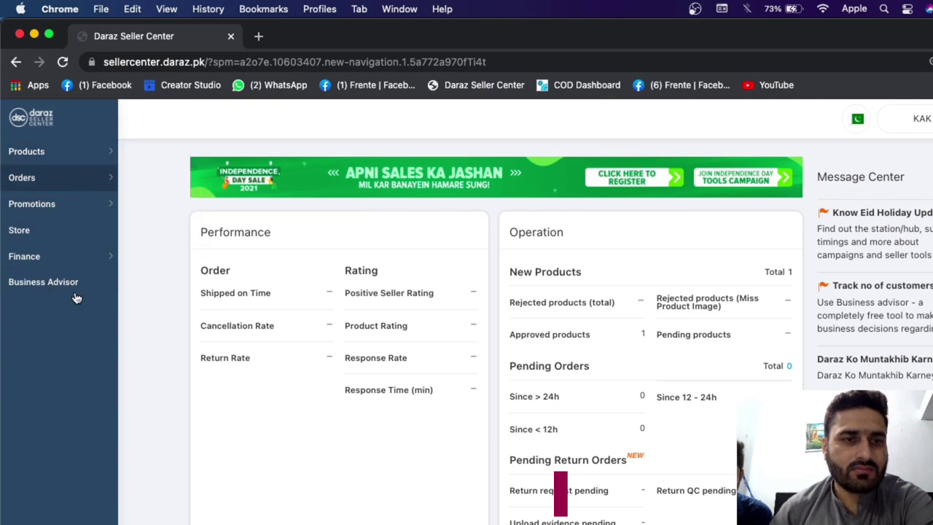
mouse_move(227, 311)
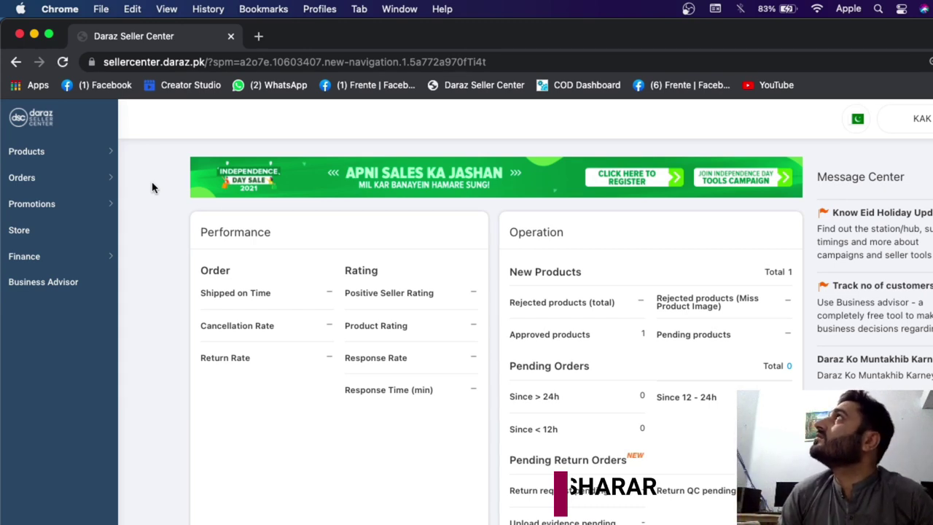
Open the Firefly.pk e-commerce admin site in a new browser tab
left_click(258, 36)
left_click(282, 65)
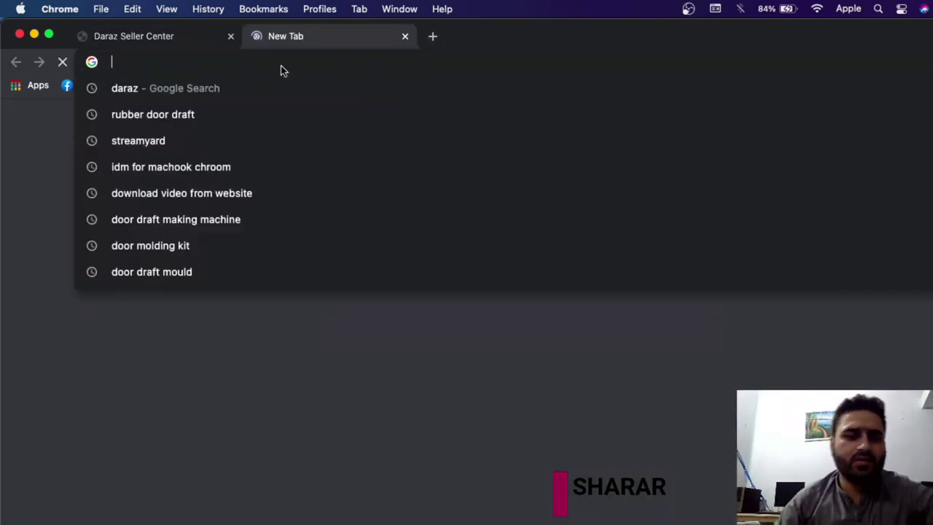
type("firefl")
key("BackSpace")
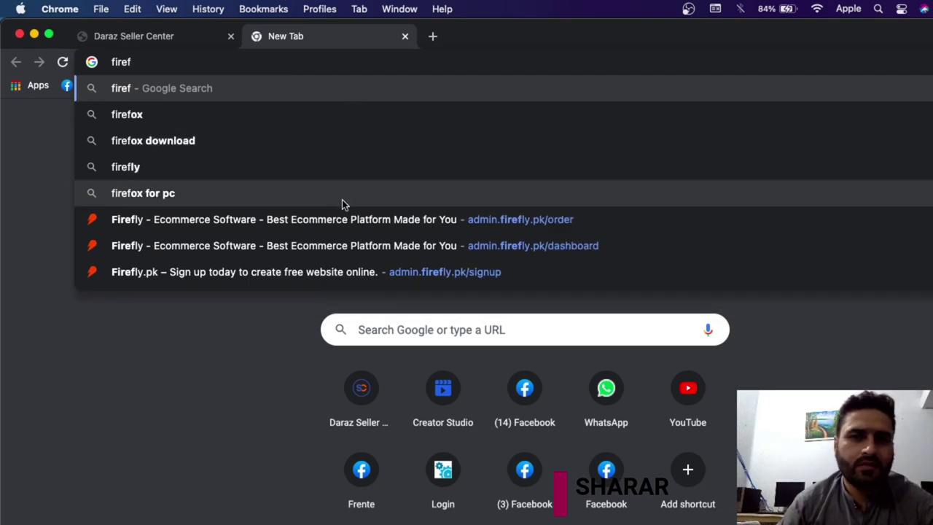
left_click(339, 218)
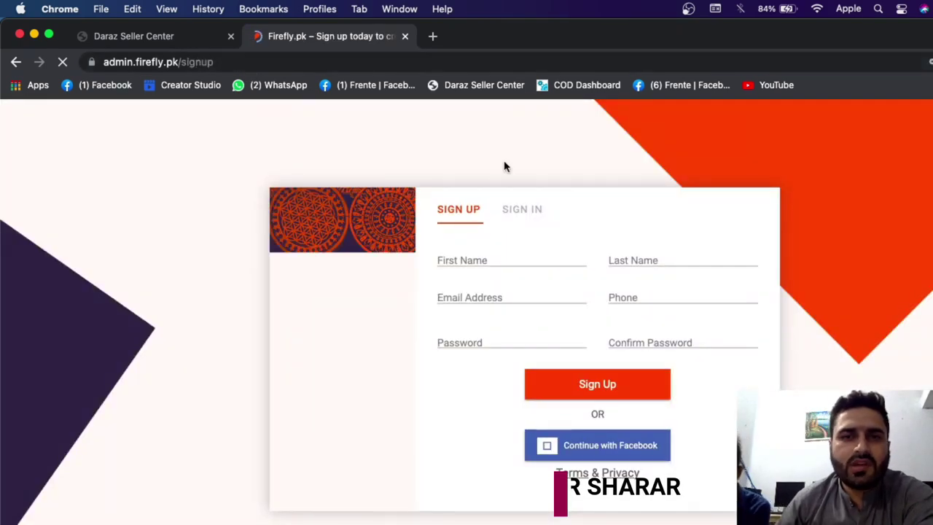
Sign in to the Firefly account with the saved e-mail and password
left_click(528, 212)
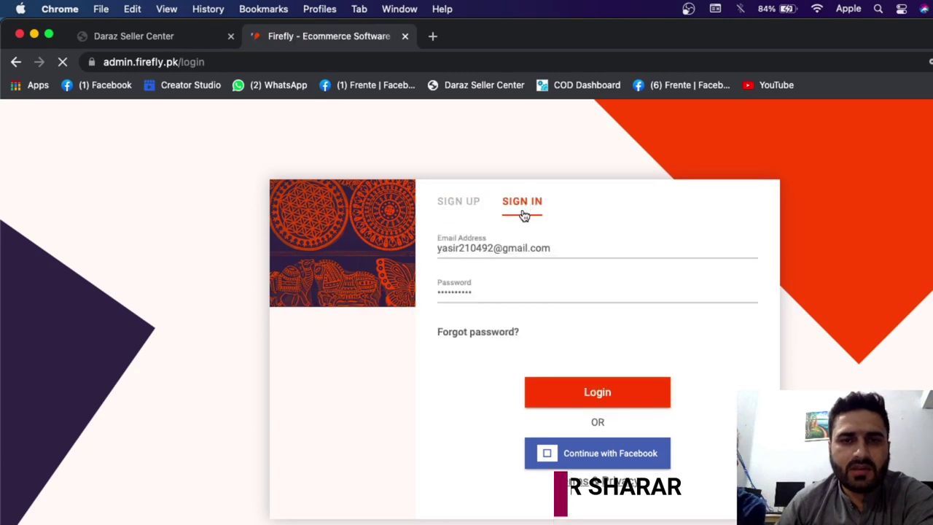
left_click(599, 400)
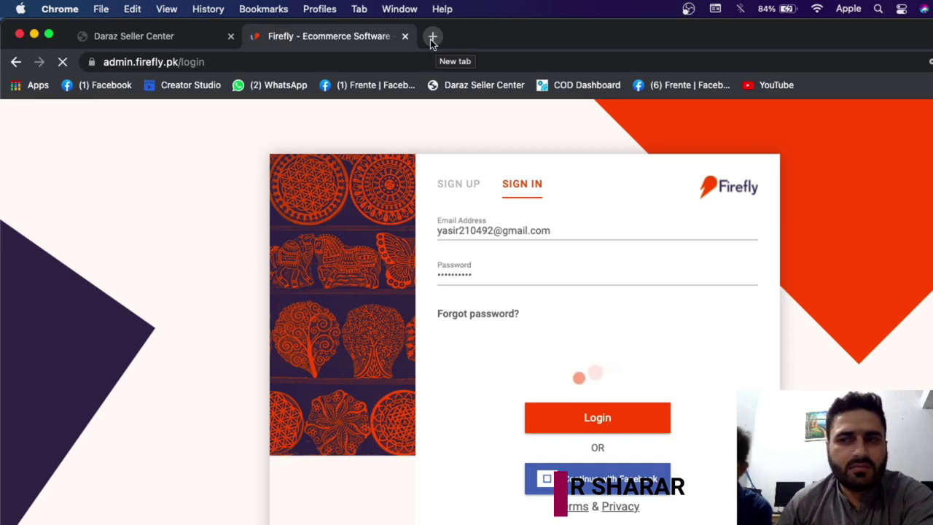
left_click(177, 37)
left_click(326, 36)
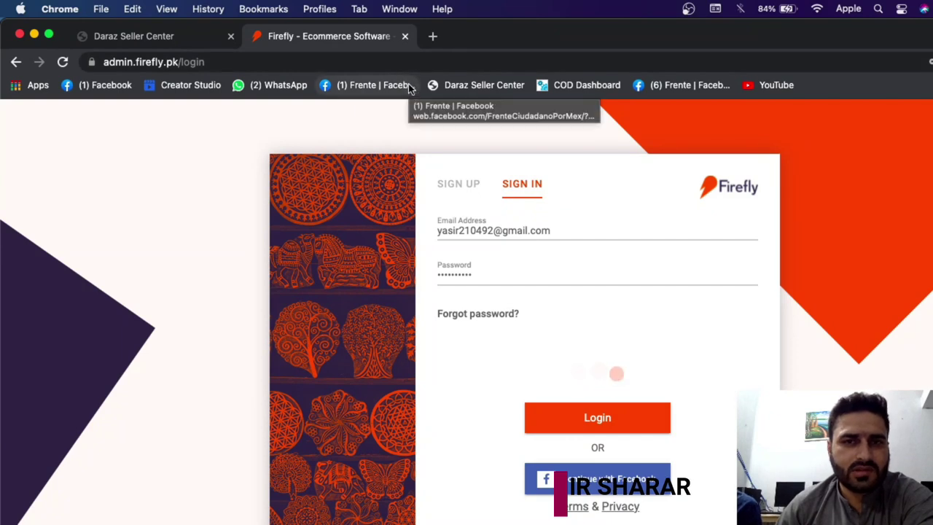
Open the handmademafia.com store in another new browser tab
left_click(432, 36)
type("handmadema")
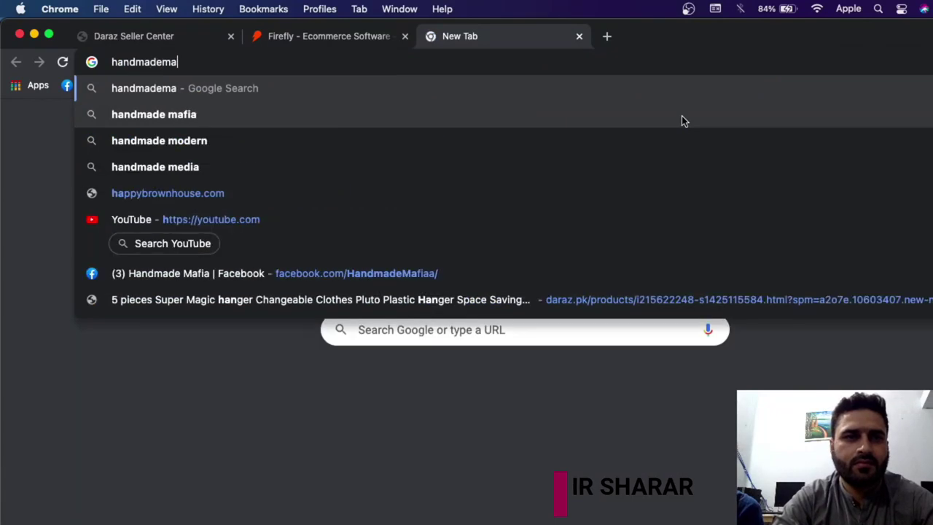
type("fia")
key("Return")
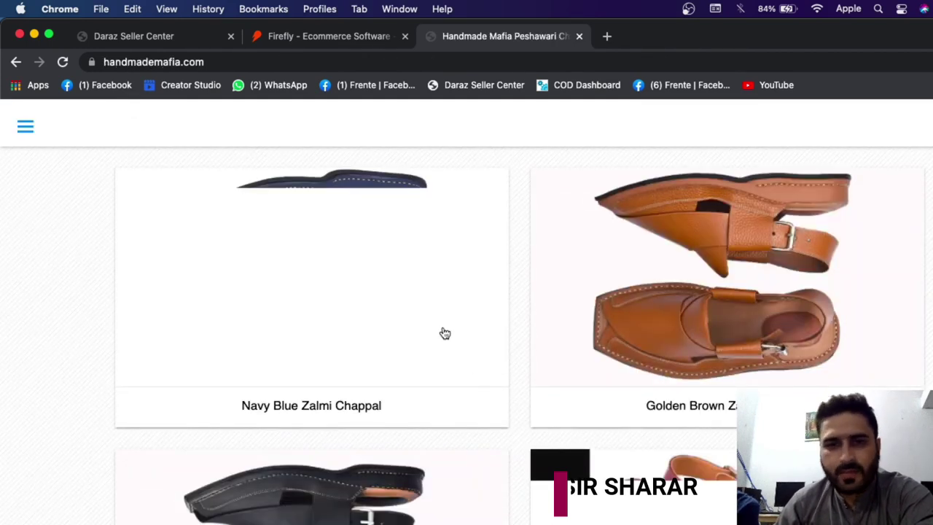
Examine the Handmade Mafia home page, including its banner and the chappal category tiles
scroll(476, 384, "down", 3)
scroll(480, 384, "up", 3)
scroll(479, 384, "down", 3)
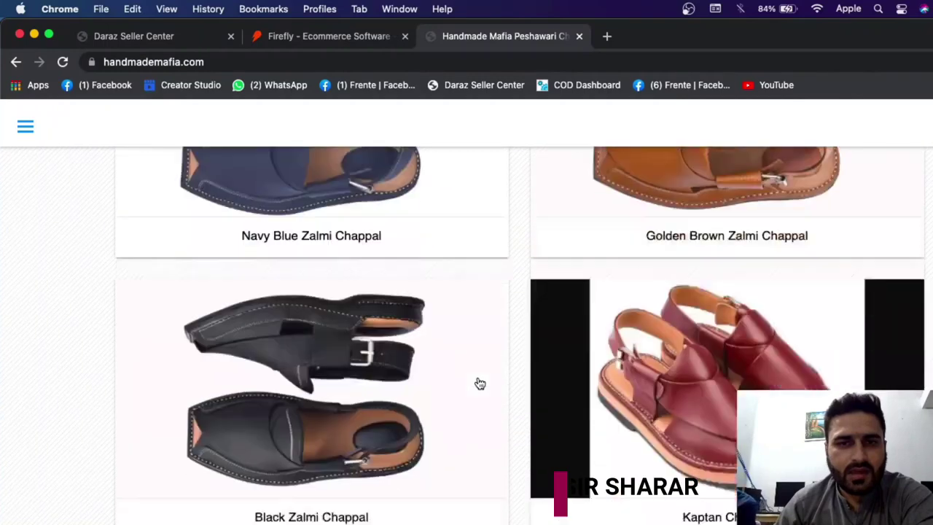
scroll(637, 413, "up", 3)
scroll(657, 314, "up", 5)
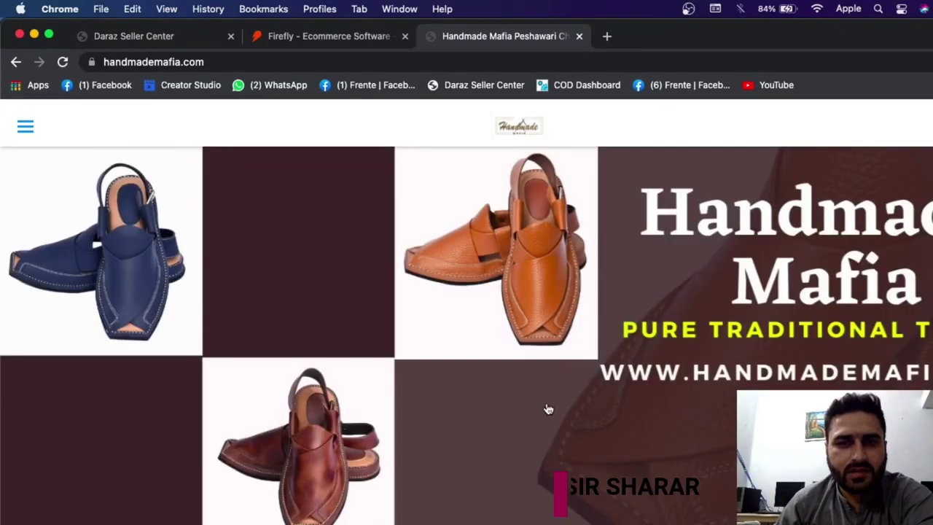
scroll(547, 409, "down", 3)
scroll(547, 409, "up", 3)
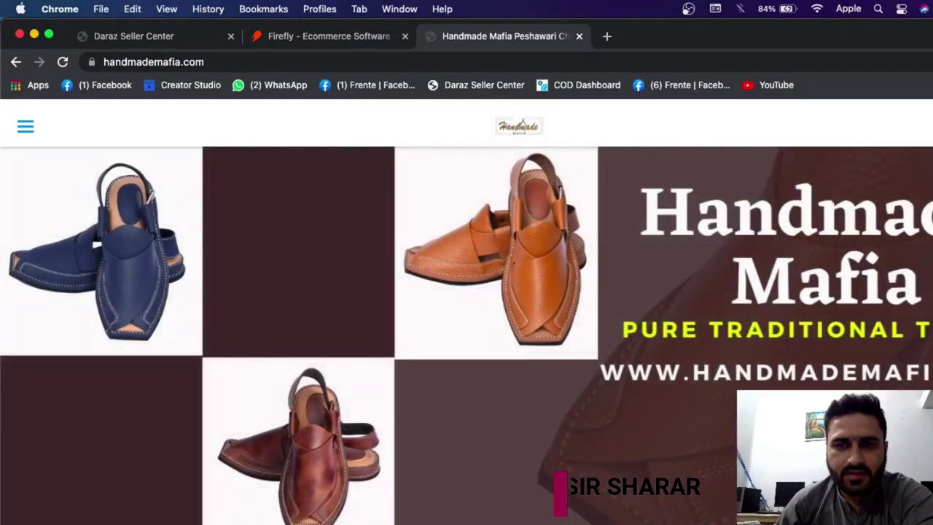
scroll(467, 335, "down", 5)
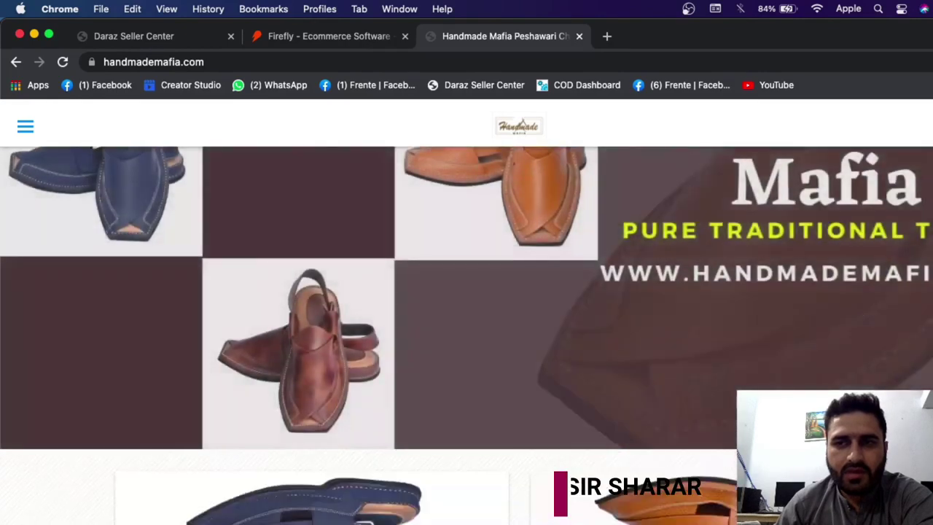
scroll(281, 328, "up", 1)
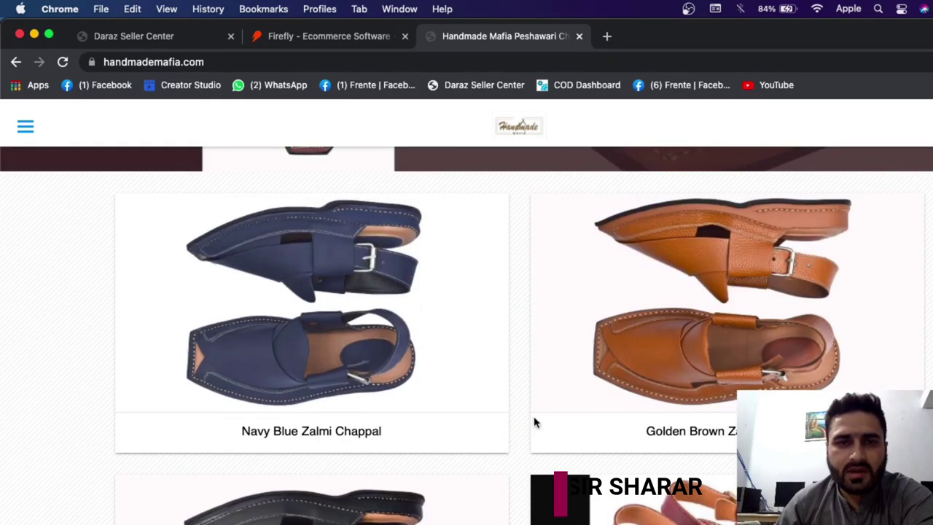
scroll(282, 331, "up", 5)
Look through the products and prices in the Navy Blue Zalmi Chappal category and return to the store's home page
left_click(281, 332)
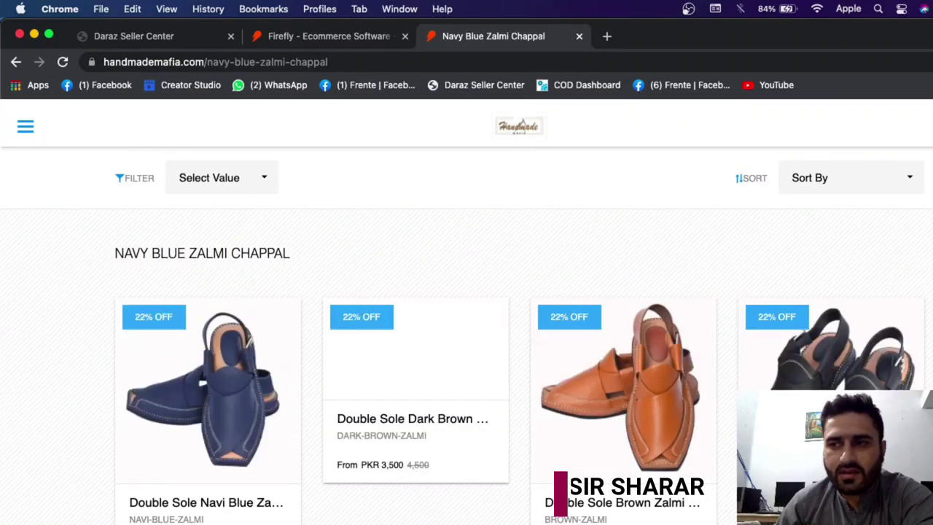
scroll(467, 335, "down", 2)
scroll(467, 336, "down", 2)
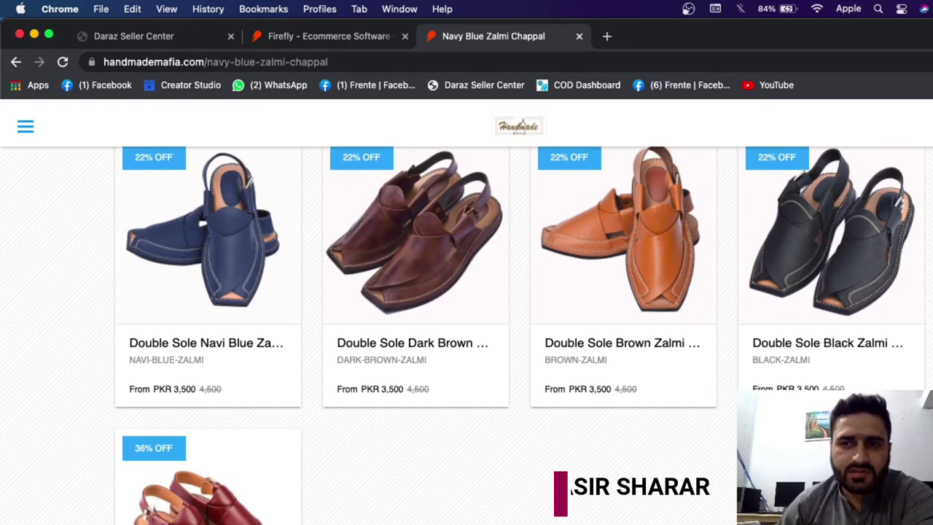
scroll(467, 292, "up", 3)
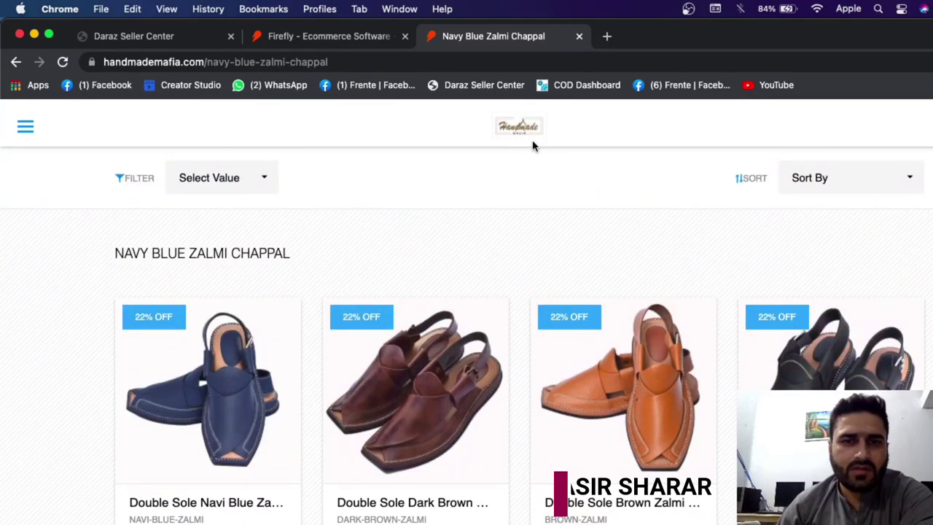
scroll(707, 370, "down", 5)
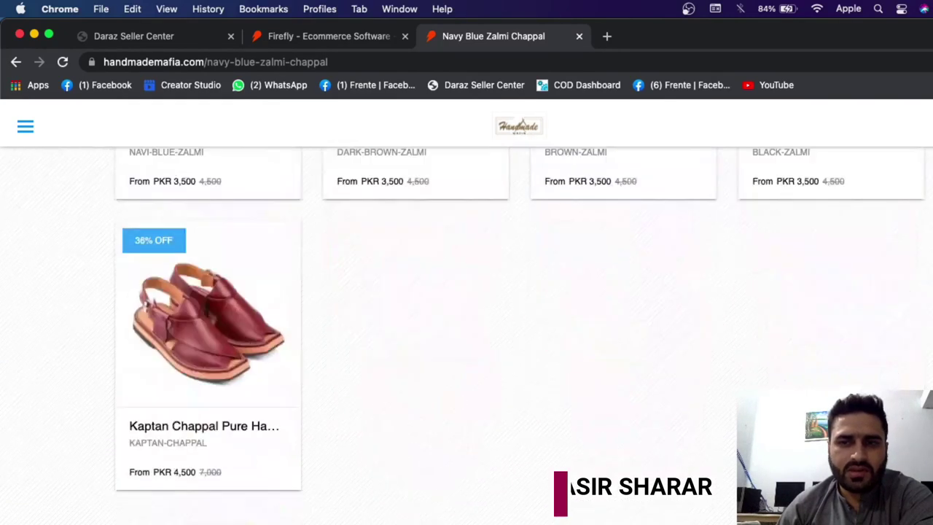
scroll(707, 371, "up", 5)
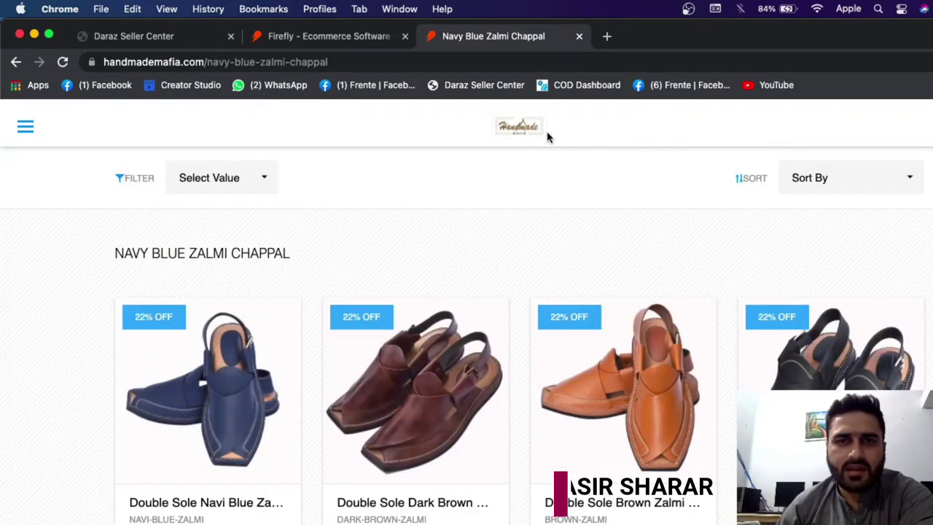
left_click(520, 130)
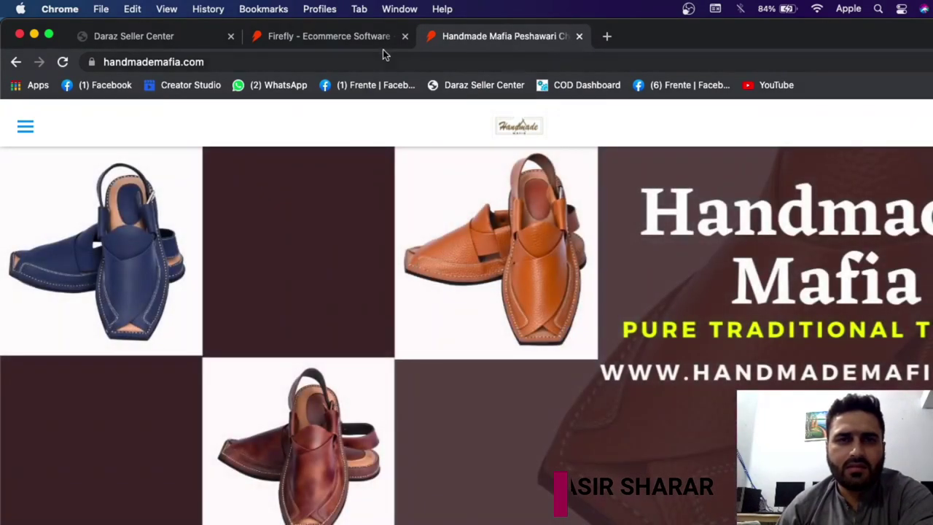
Review the Firefly pricing plans, highlighting the price of the one-month Basic Decision plan
left_click(323, 36)
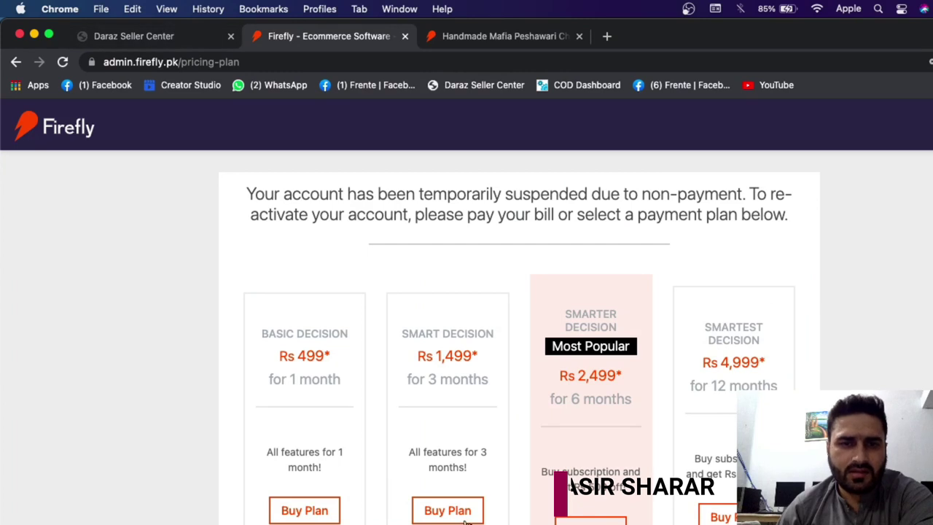
left_click_drag(299, 361, 325, 357)
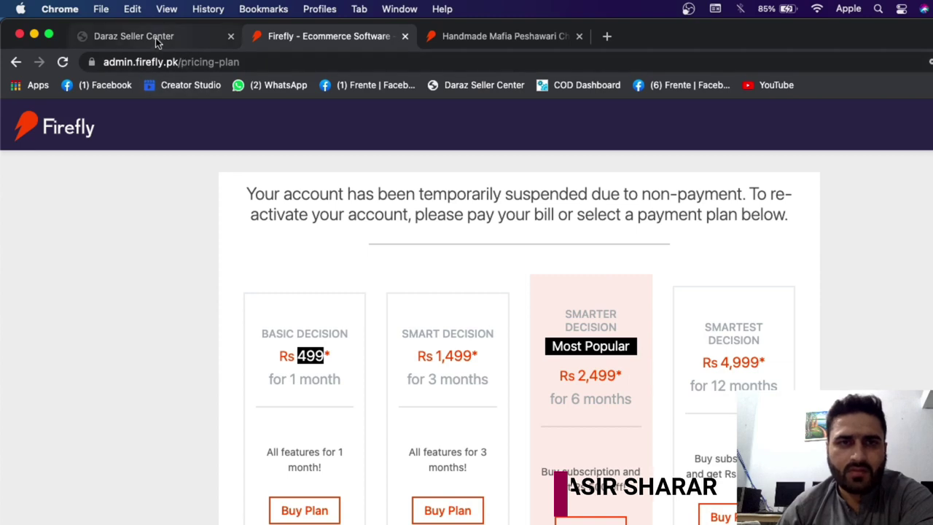
left_click(236, 400)
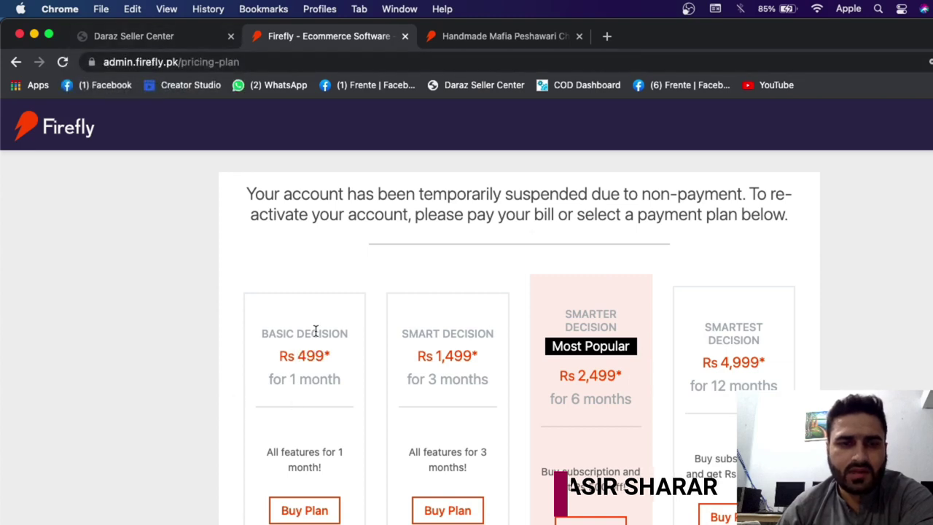
Return to the Daraz Seller Center and review its dashboard figures, Campaign Events, Seller Picks and Chat sections
left_click(135, 40)
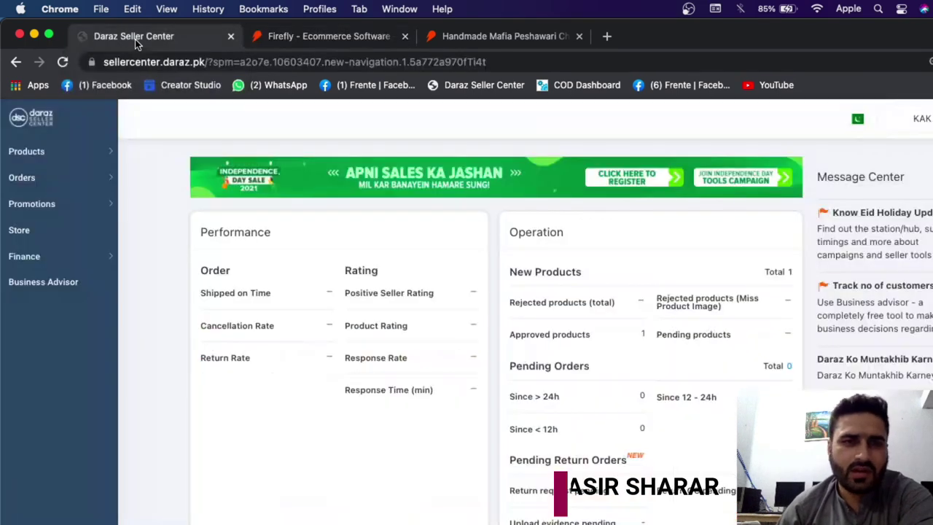
scroll(740, 398, "down", 10)
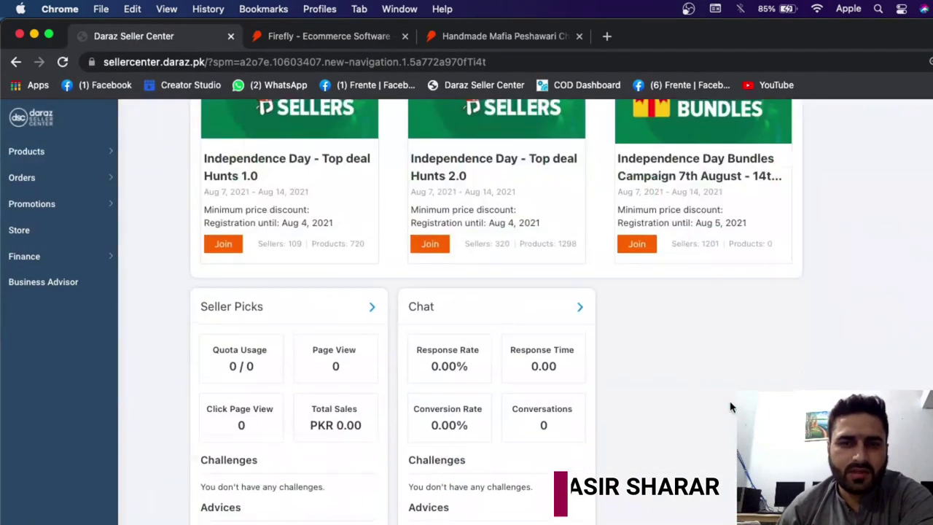
scroll(732, 408, "up", 10)
scroll(732, 409, "down", 8)
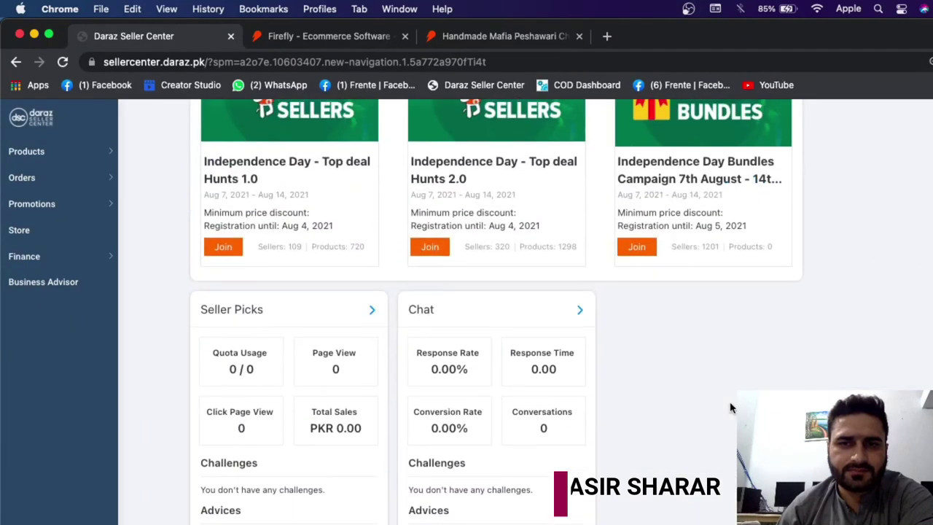
scroll(733, 408, "up", 6)
scroll(732, 409, "down", 1)
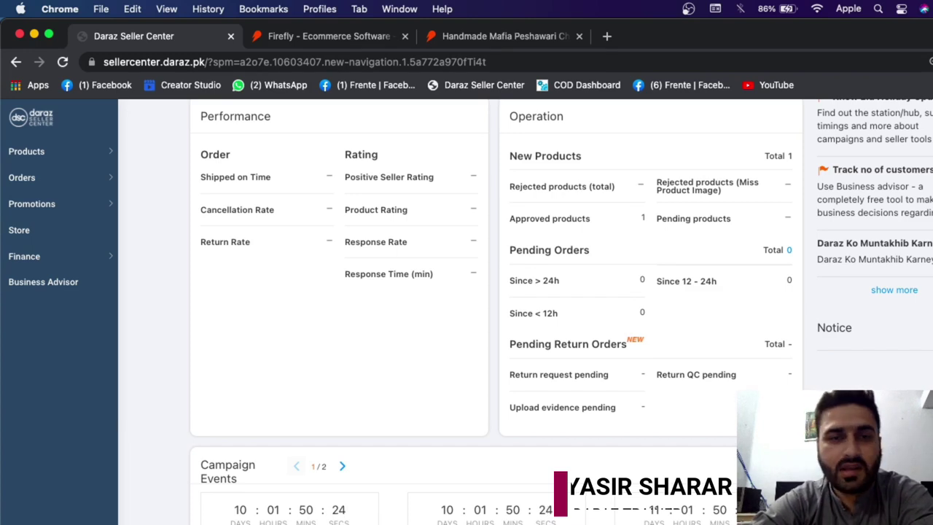
scroll(552, 495, "down", 6)
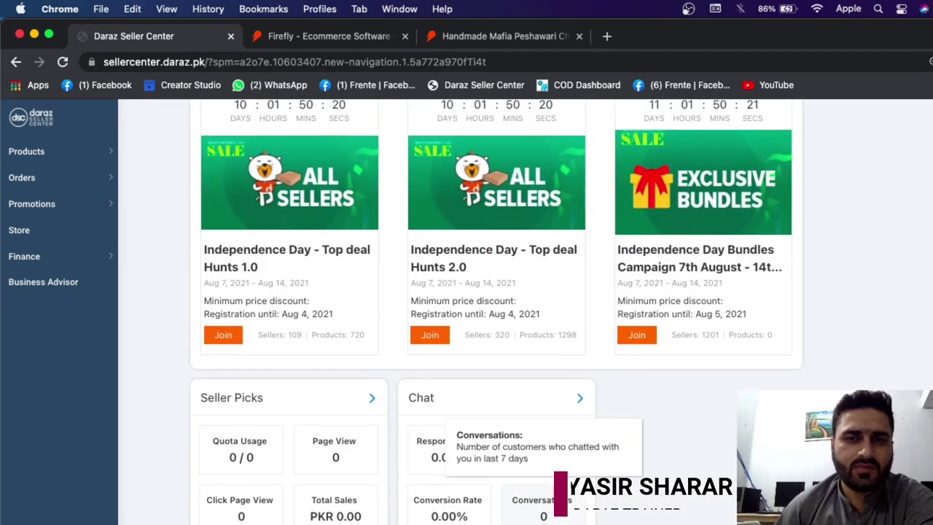
scroll(576, 501, "up", 1)
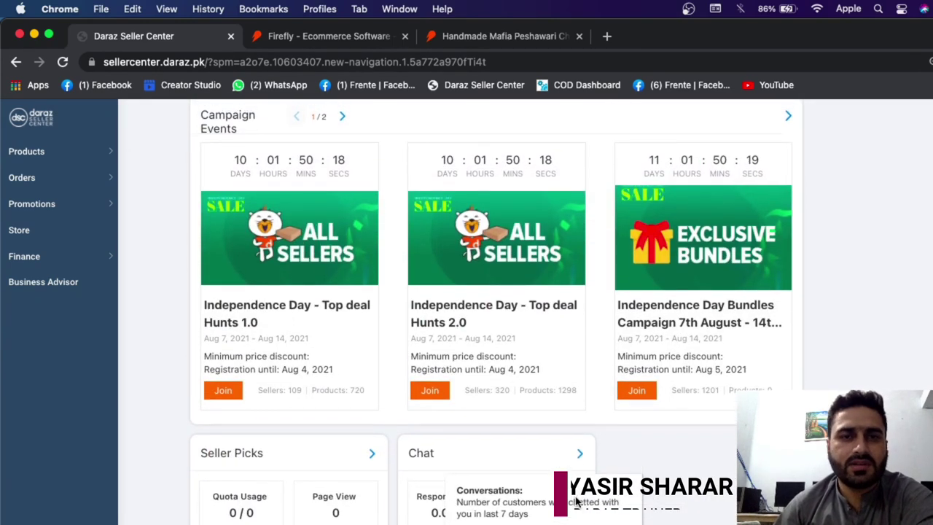
scroll(576, 501, "up", 1)
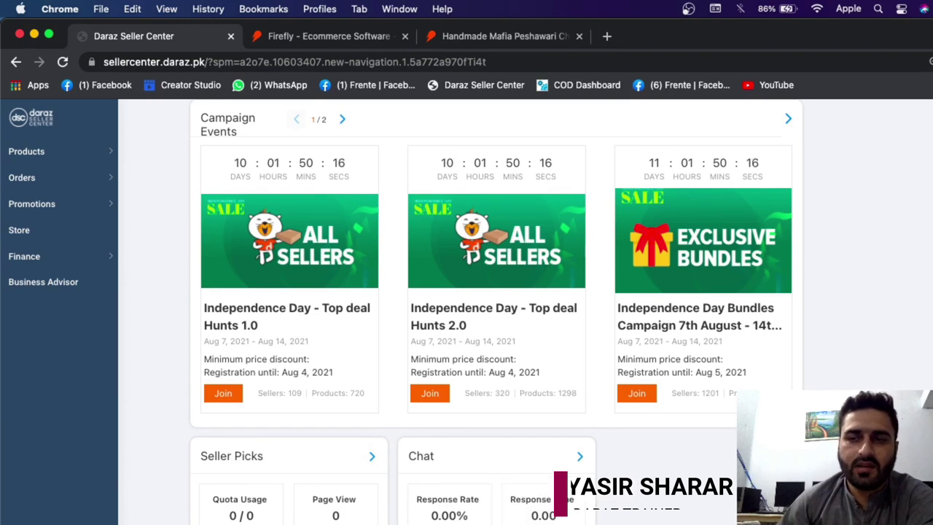
Look over the Campaign Events again and open the Manage products overview of the seller account
scroll(576, 501, "up", 6)
scroll(576, 502, "down", 6)
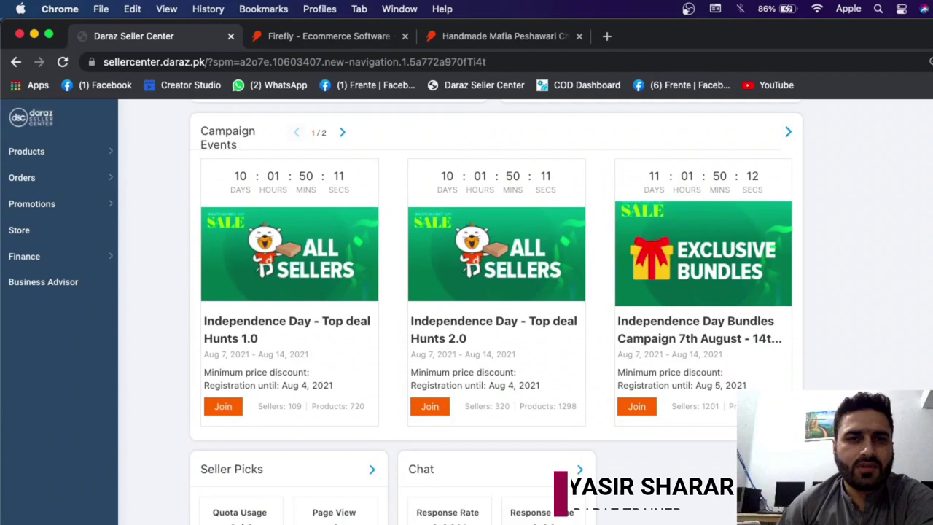
scroll(576, 502, "down", 3)
scroll(576, 502, "down", 2)
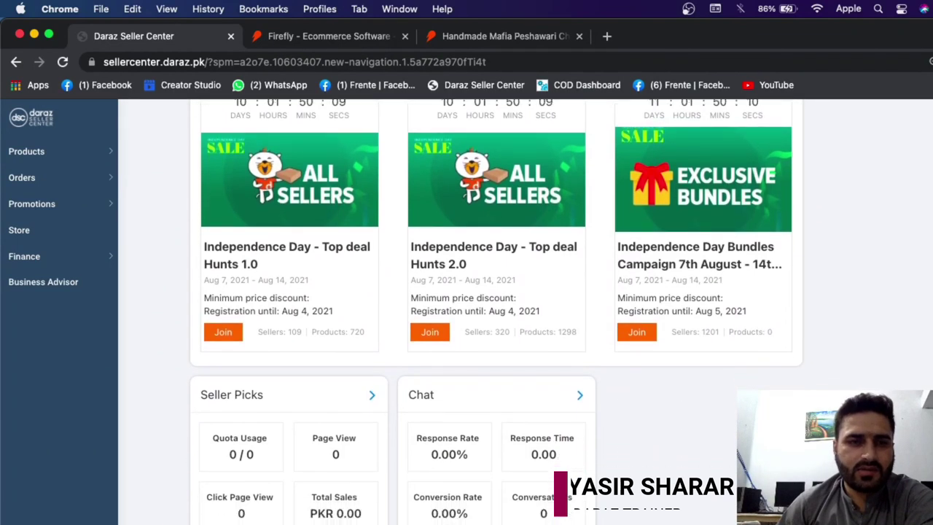
scroll(44, 97, "up", 8)
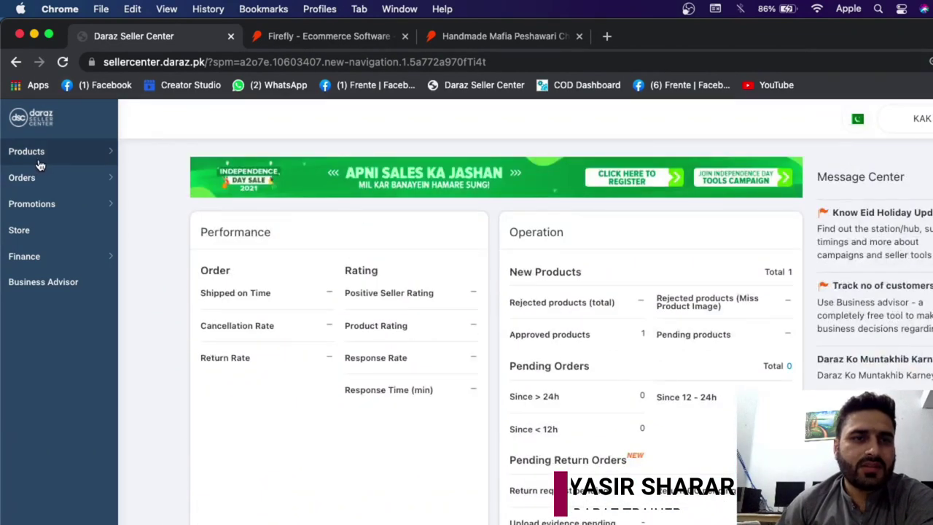
mouse_move(36, 157)
left_click(153, 156)
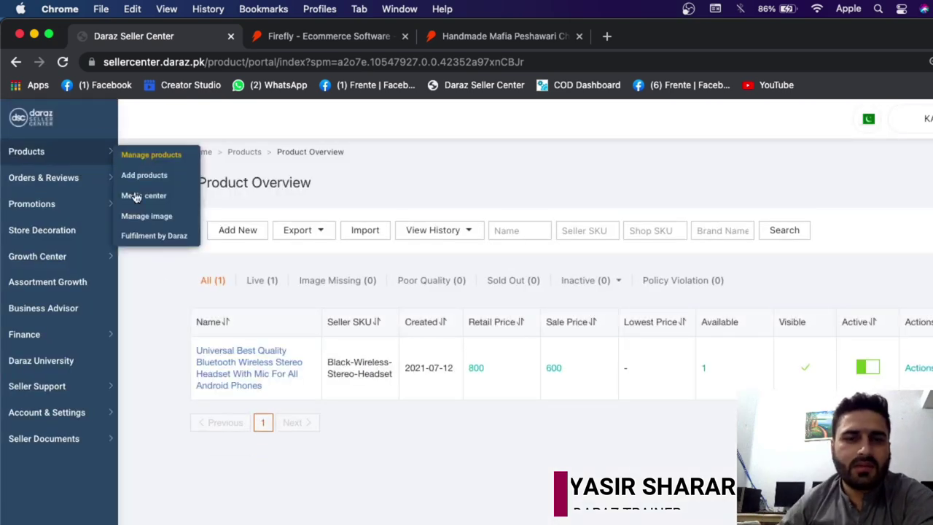
Open the public Daraz page of the Bluetooth wireless stereo headset and view its listing
left_click(229, 375)
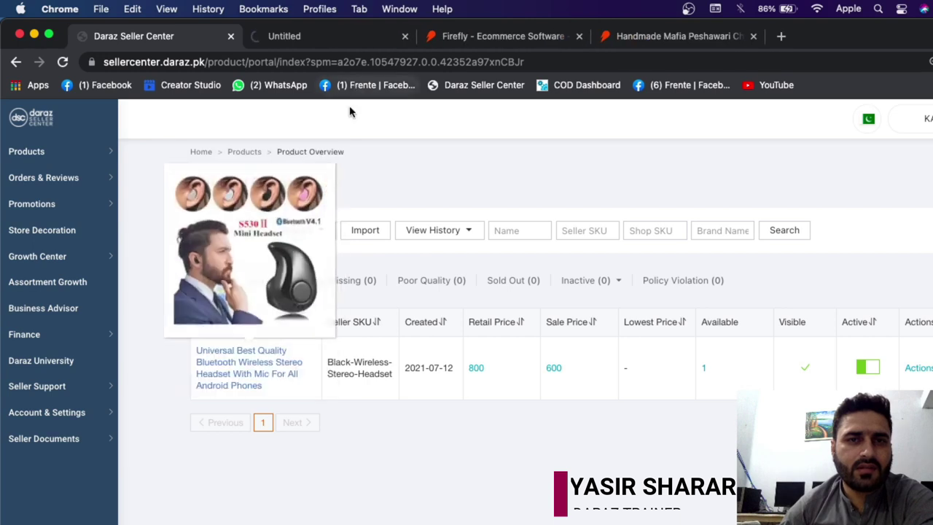
left_click(331, 40)
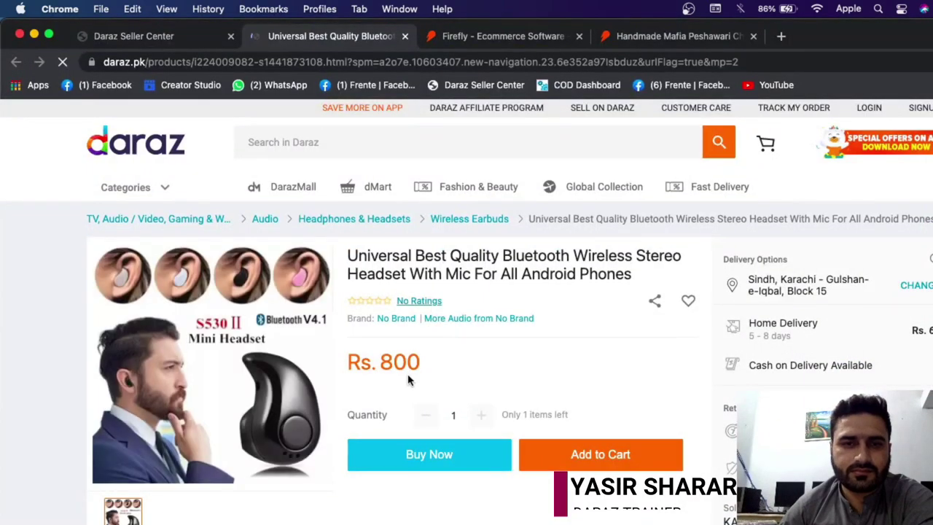
mouse_move(220, 372)
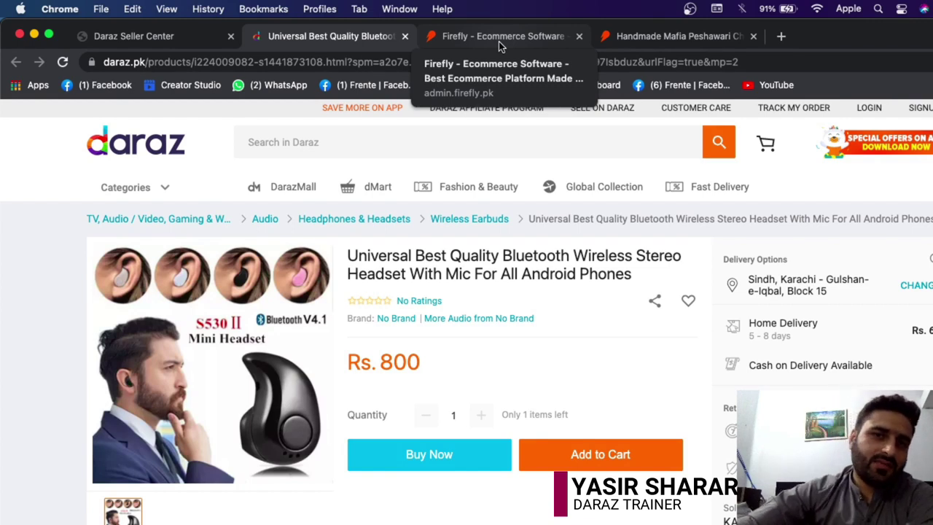
Open the Seller Center home dashboard in a new browser tab and dismiss the Eid holiday updates announcement
left_click(501, 43)
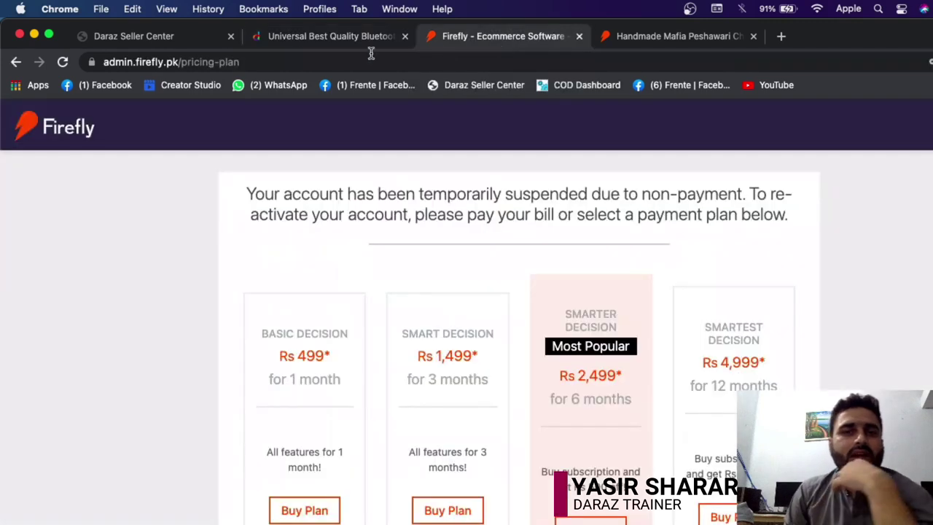
left_click(177, 40)
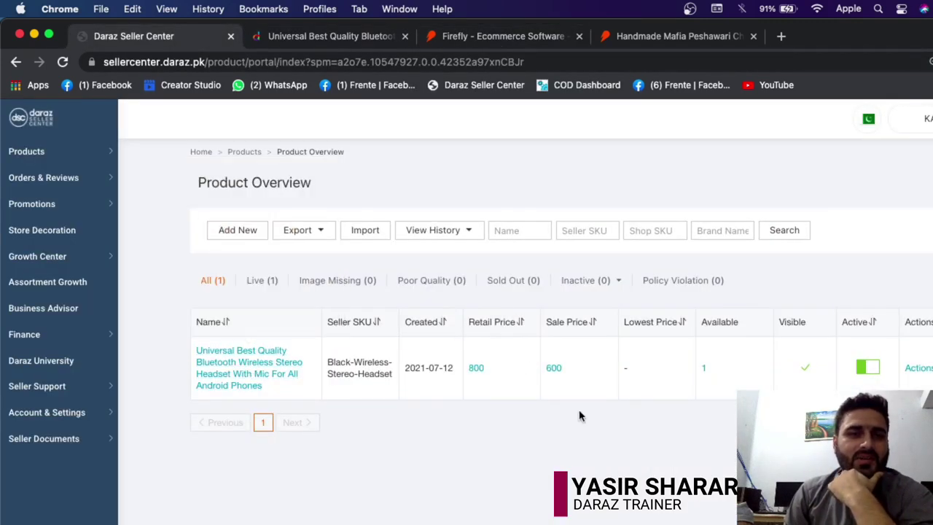
right_click(38, 124)
left_click(76, 127)
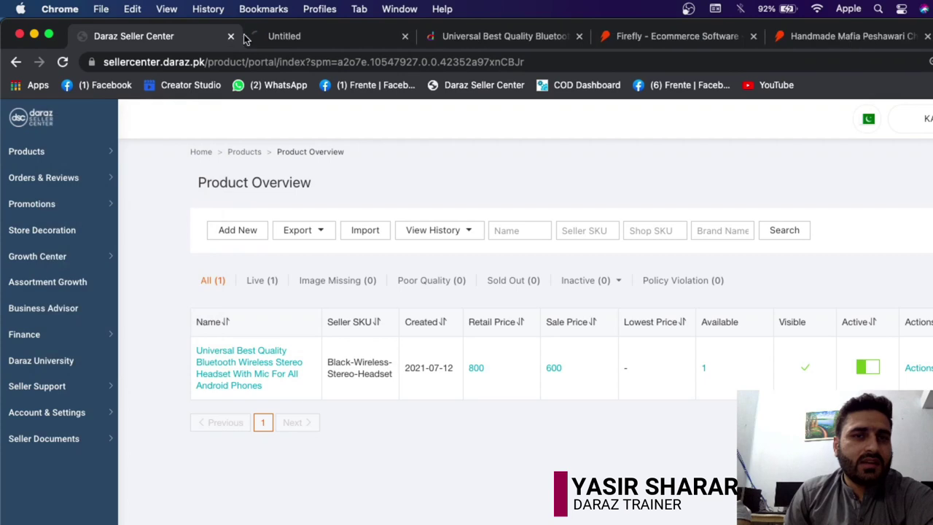
left_click(301, 35)
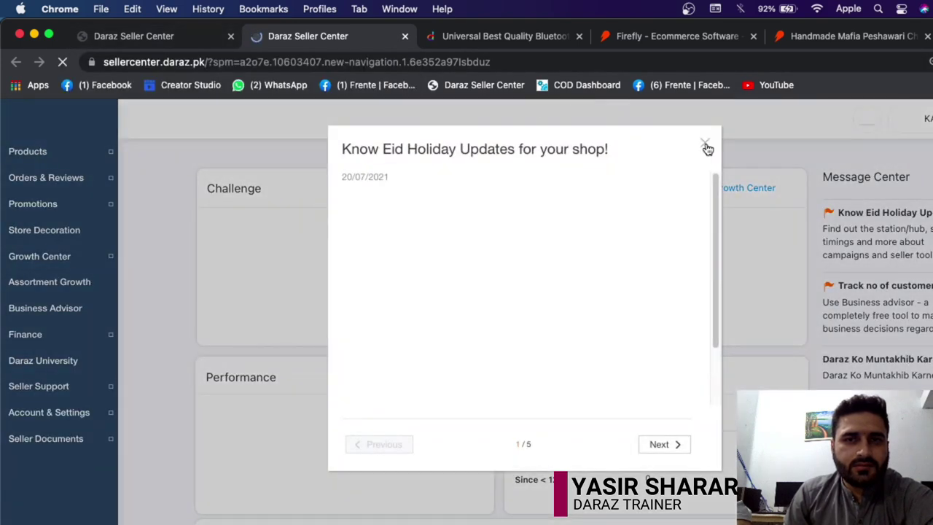
left_click(705, 144)
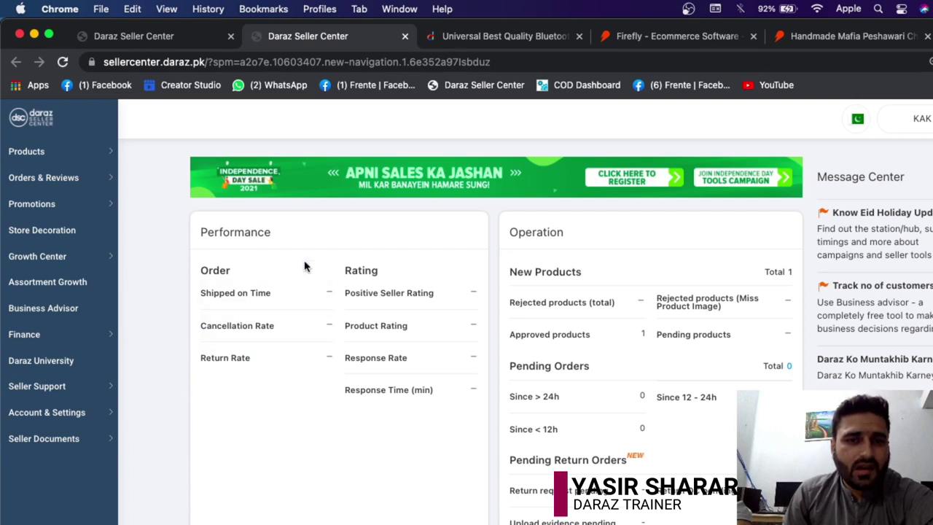
Read the explanations of the Order performance metrics, including Return Rate and Cancellation Rate
mouse_move(233, 372)
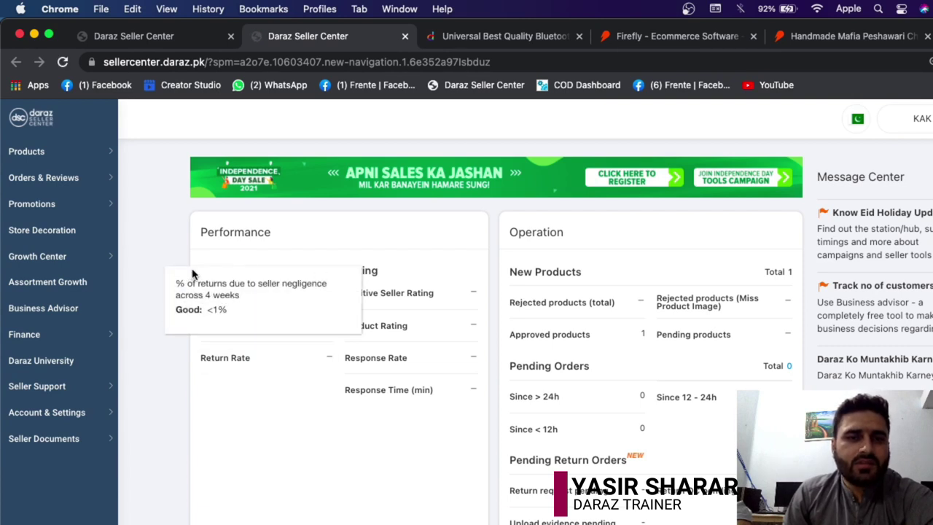
mouse_move(324, 304)
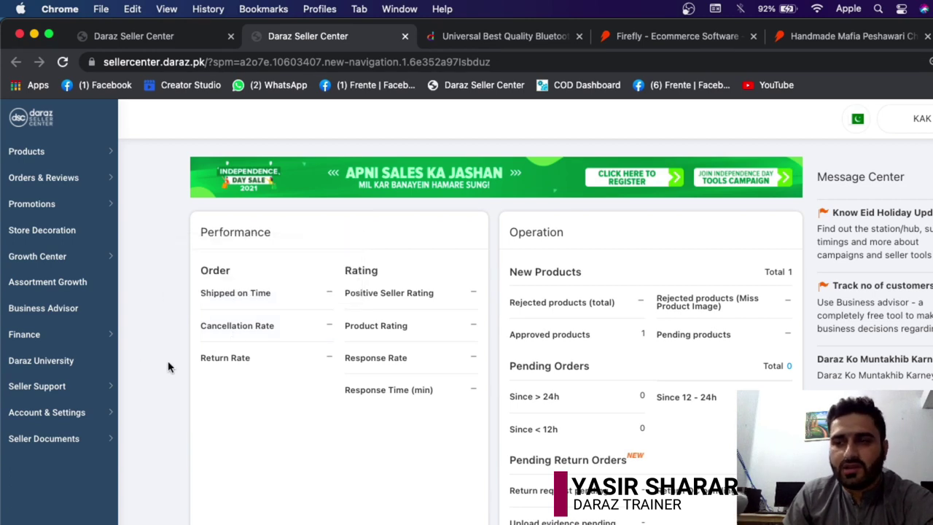
mouse_move(260, 364)
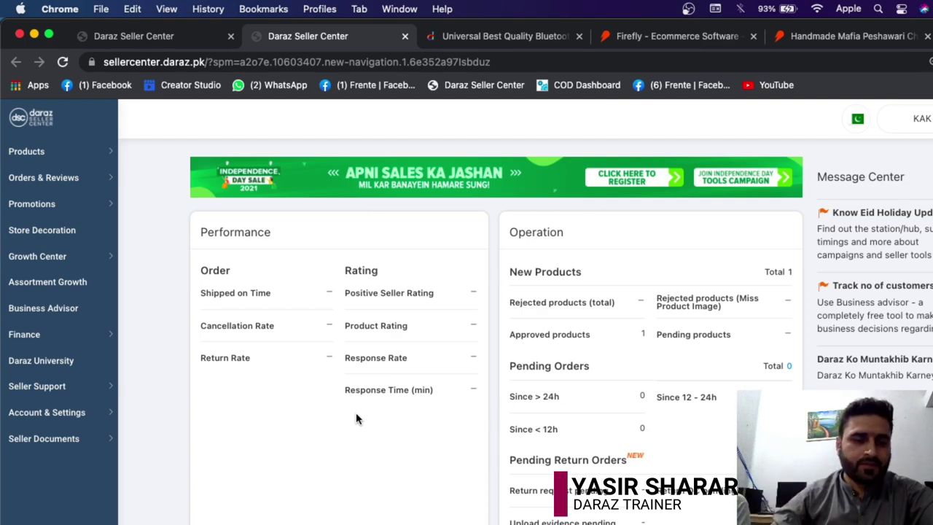
mouse_move(256, 364)
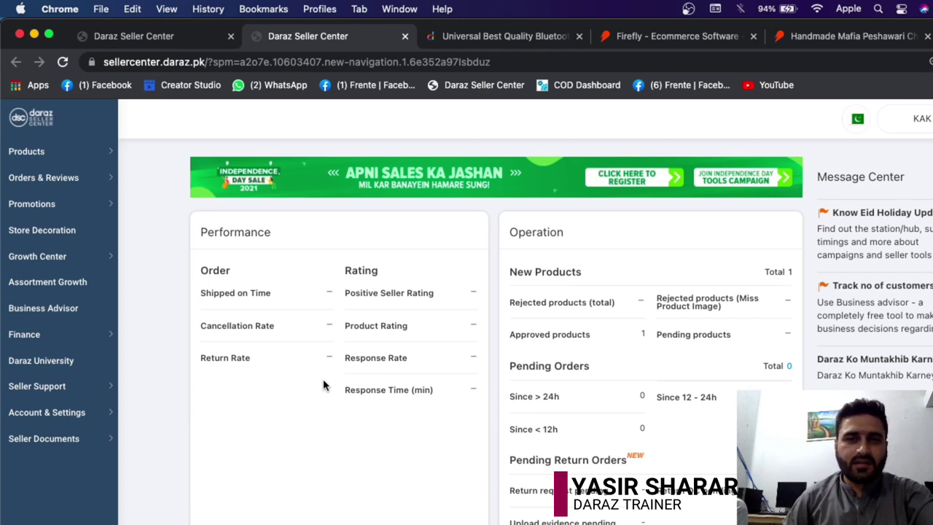
Examine the Positive Seller Rating and Product Rating definitions in the Performance section, highlighting each metric name
mouse_move(398, 292)
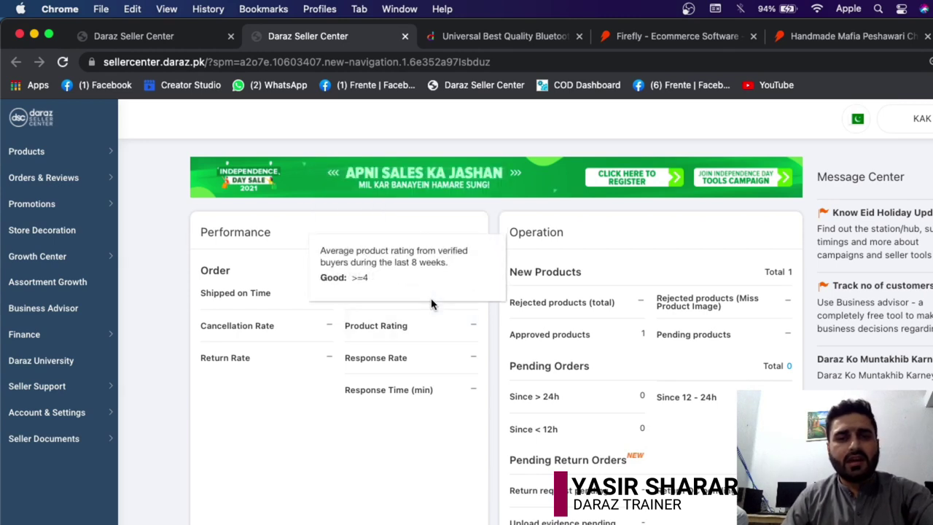
mouse_move(443, 294)
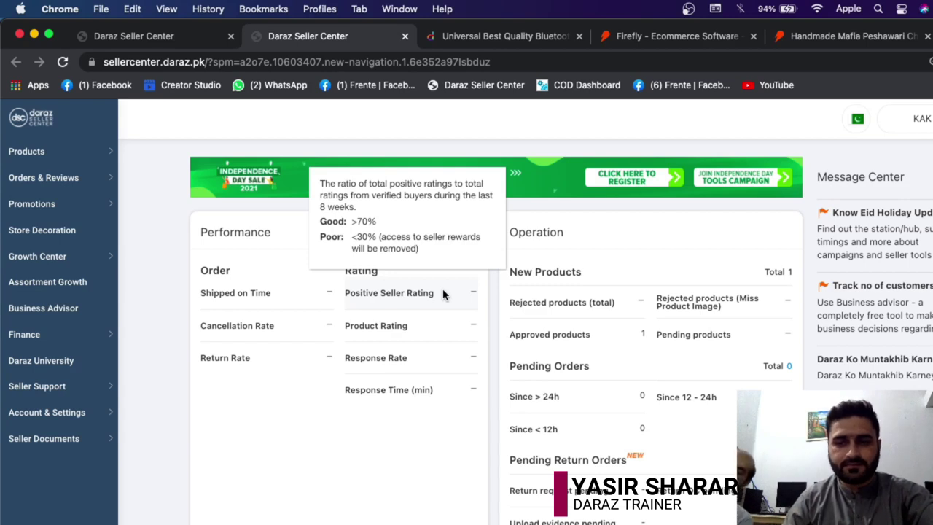
mouse_move(386, 326)
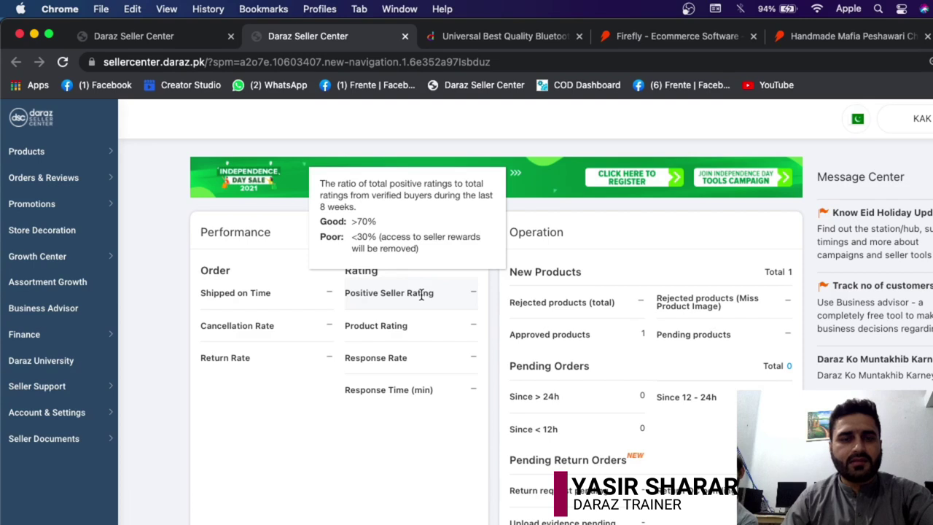
double_click(425, 293)
mouse_move(403, 327)
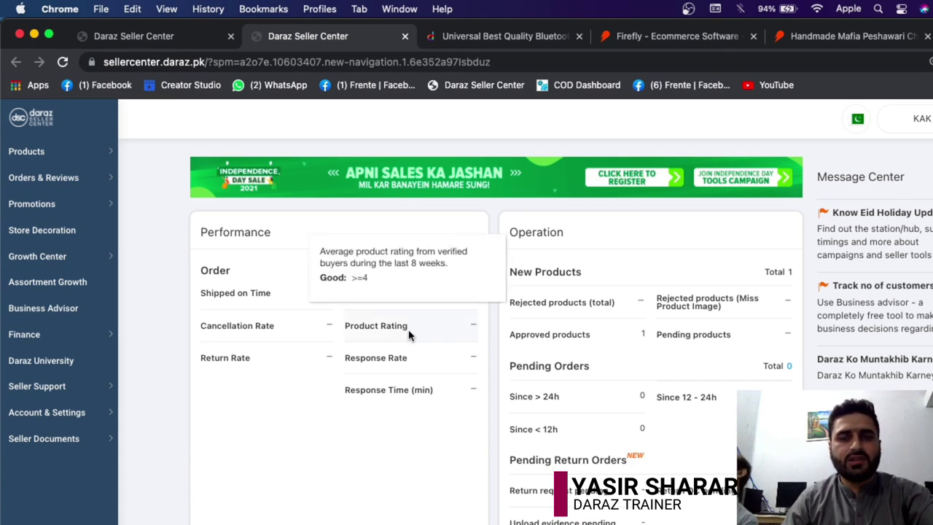
left_click_drag(411, 329, 350, 328)
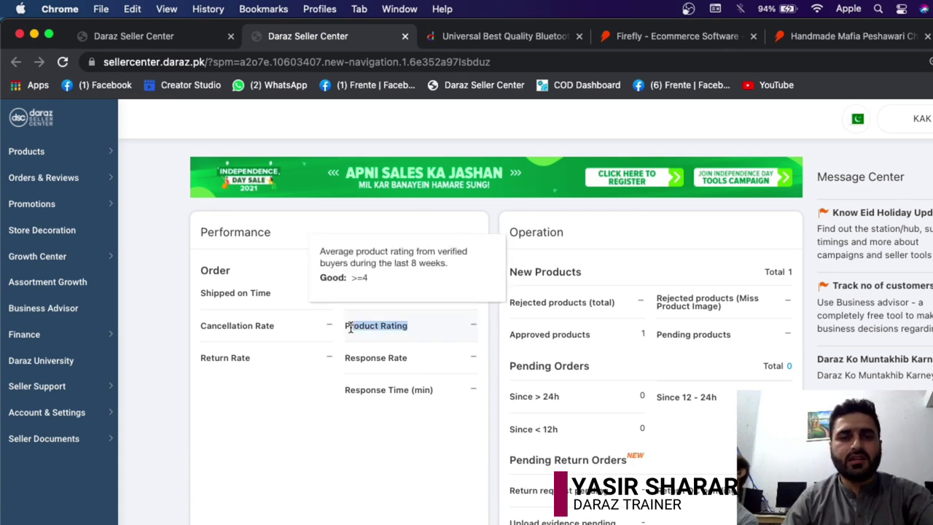
left_click(437, 217)
mouse_move(435, 294)
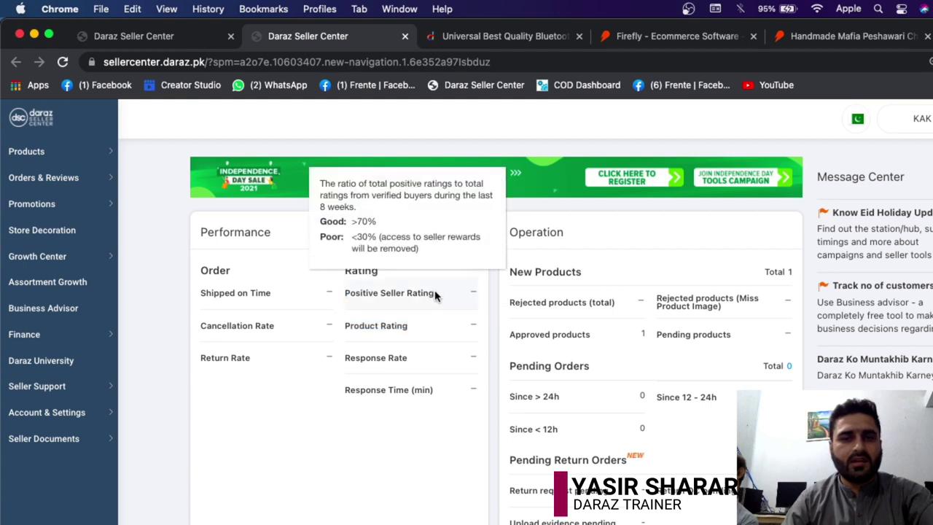
triple_click(351, 295)
left_click(287, 215)
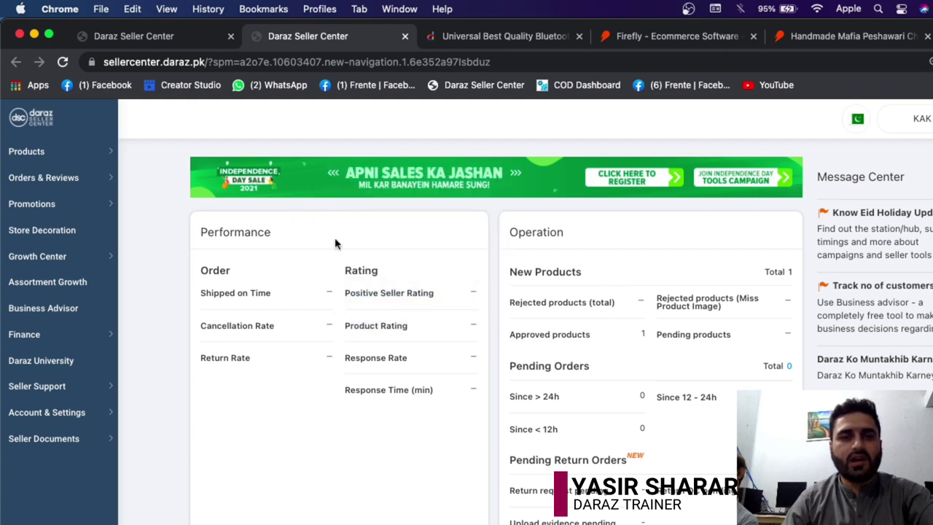
Review the Response Time and Response Rate metrics in the Performance section, highlighting Response Rate
mouse_move(451, 379)
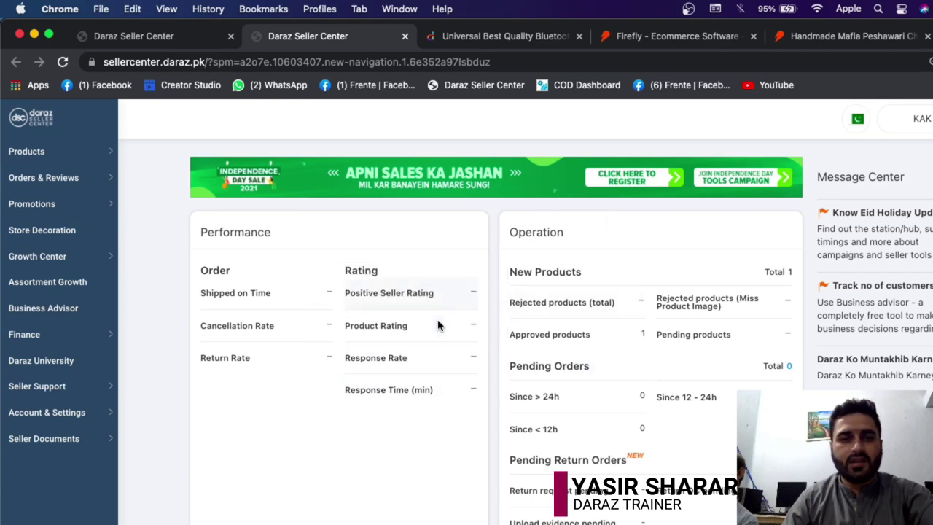
mouse_move(408, 357)
left_click_drag(407, 358, 347, 359)
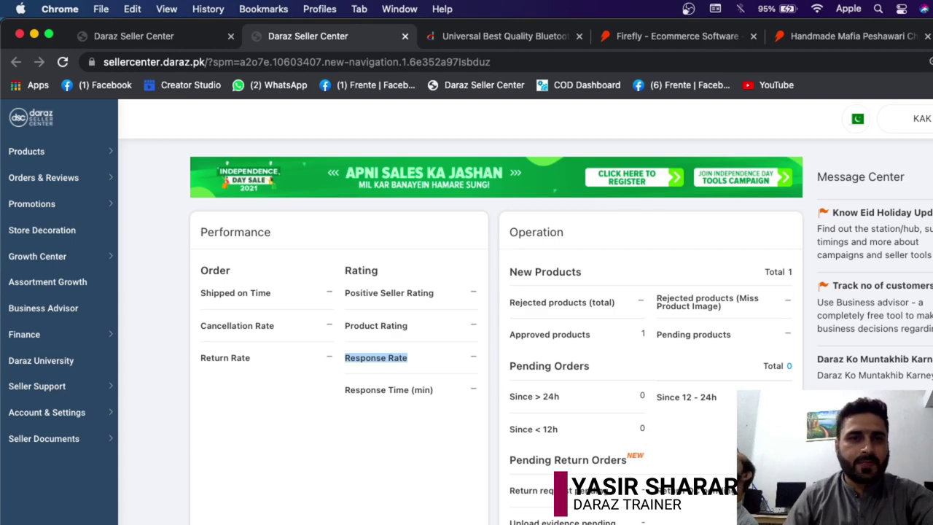
Check the seller chat window for received messages and return to the Seller Center dashboard
left_click(175, 41)
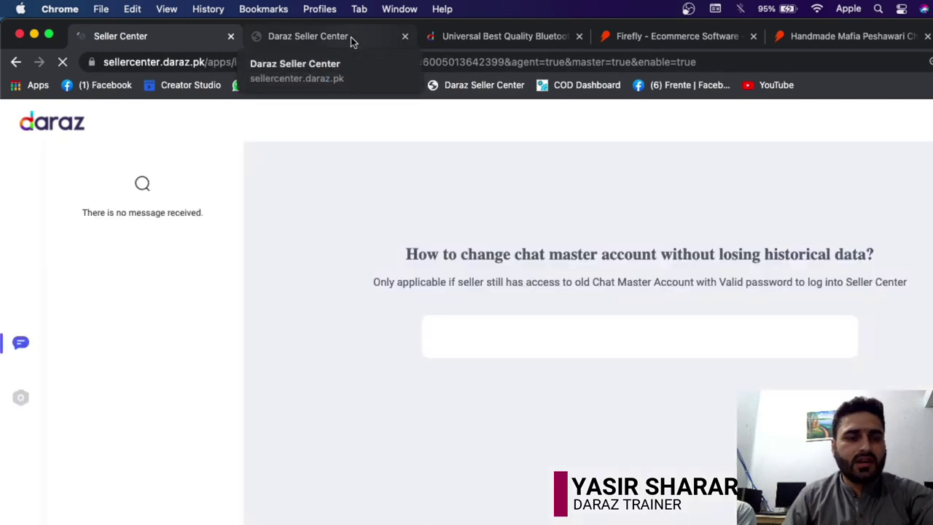
left_click(351, 41)
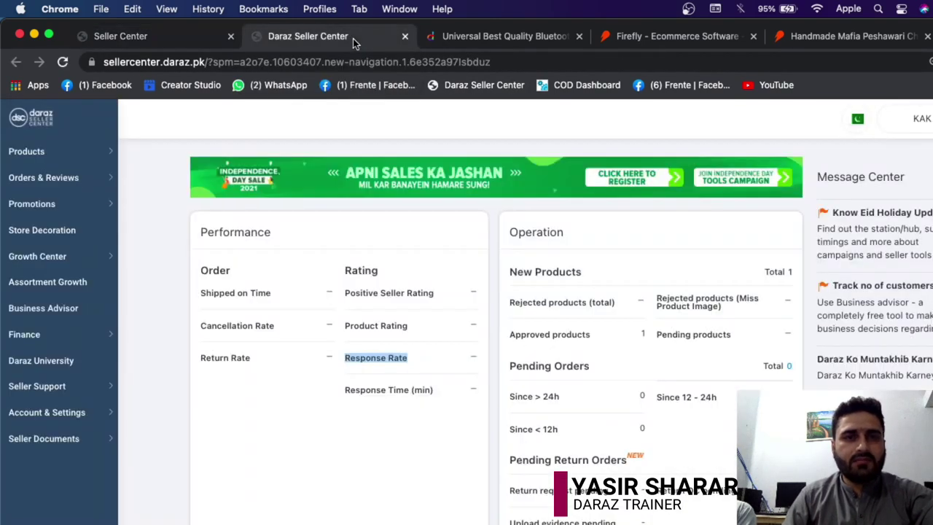
left_click(179, 40)
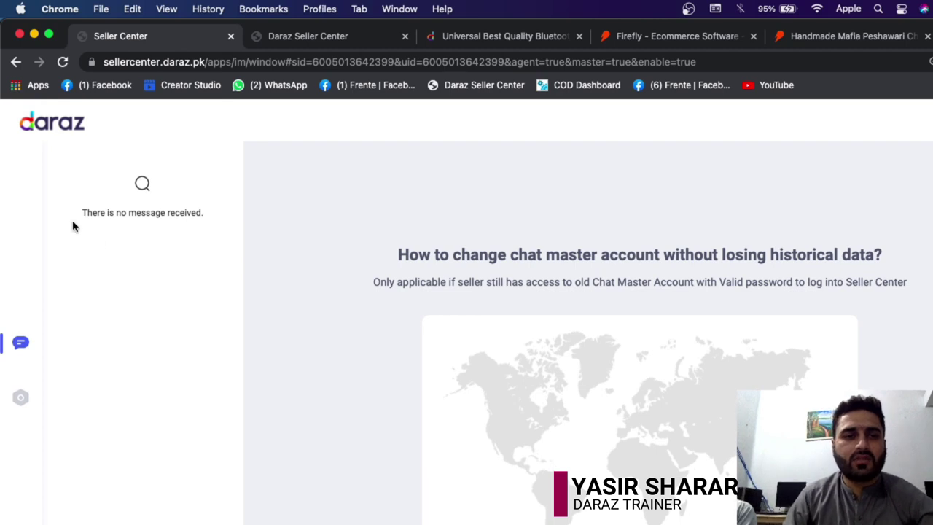
left_click(323, 38)
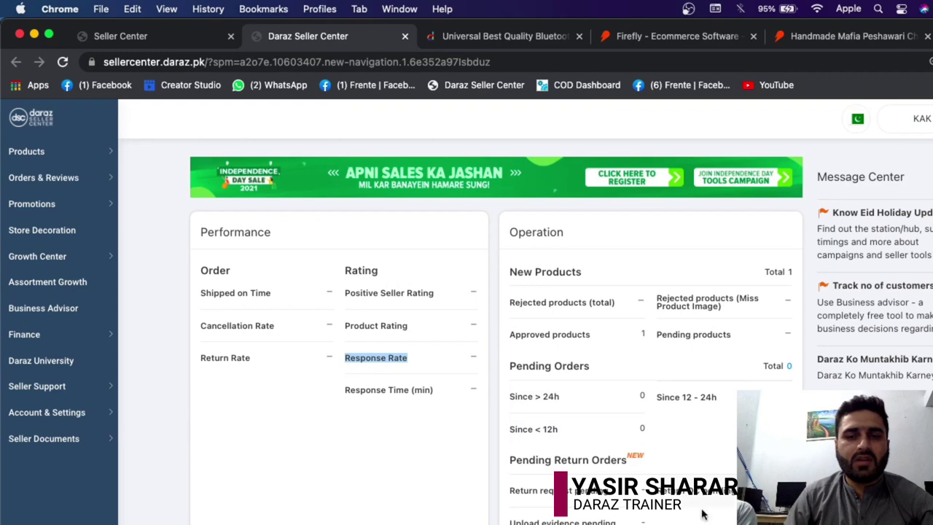
Examine the dashboard's Chat section with its Response Rate, Response Time and Conversion Rate, highlighting the section title
scroll(533, 368, "down", 10)
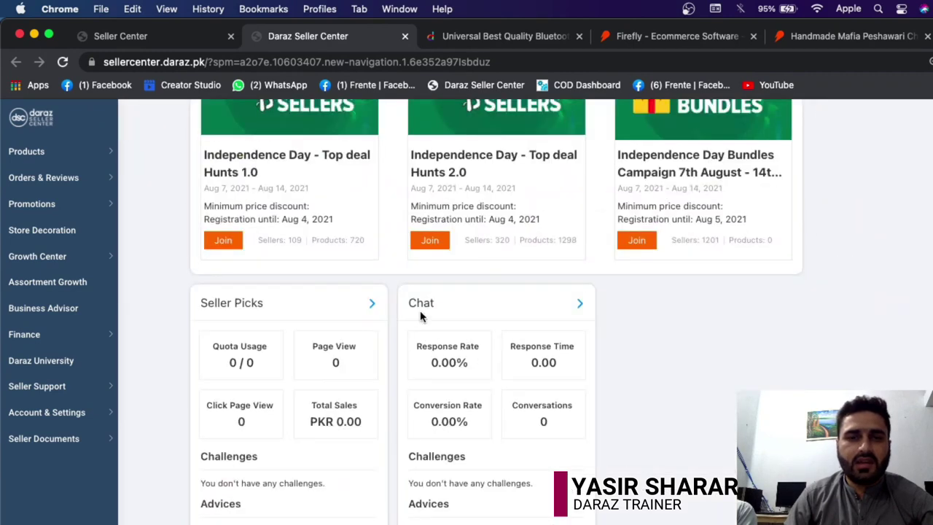
left_click_drag(450, 302, 408, 303)
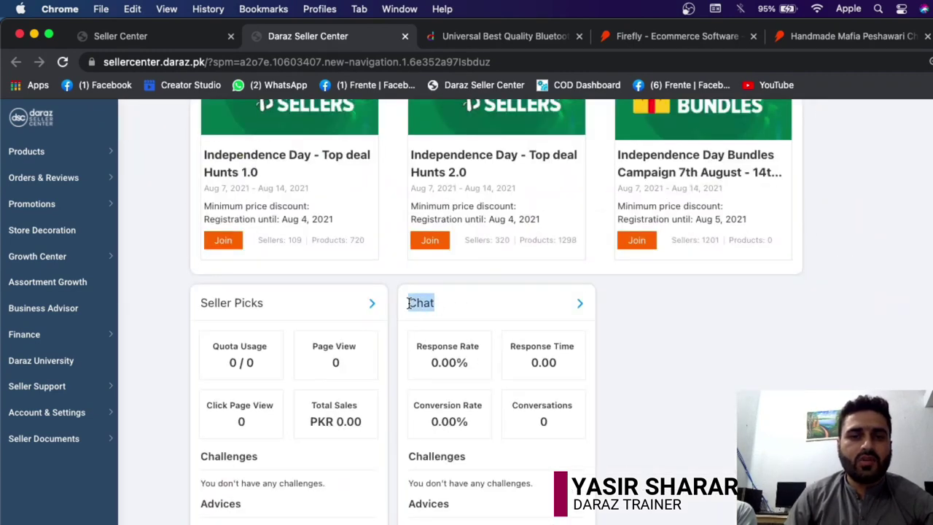
mouse_move(466, 402)
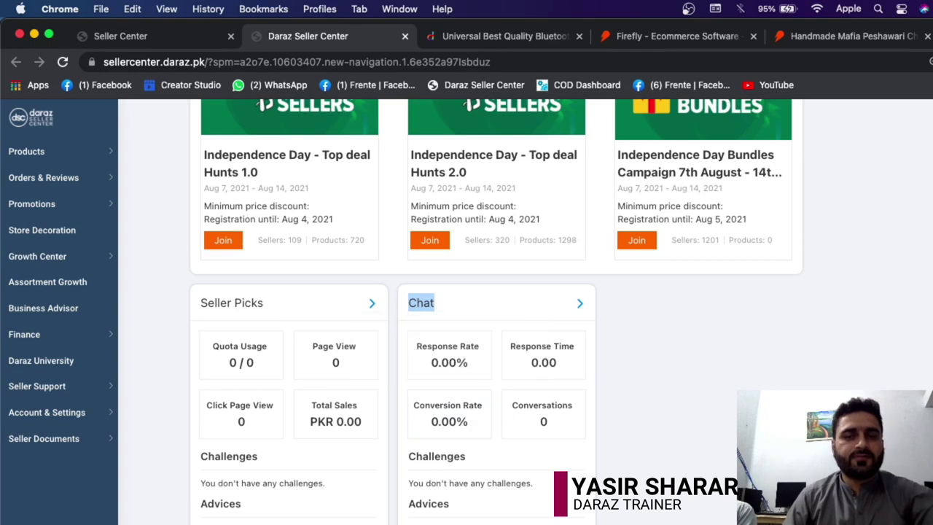
mouse_move(448, 365)
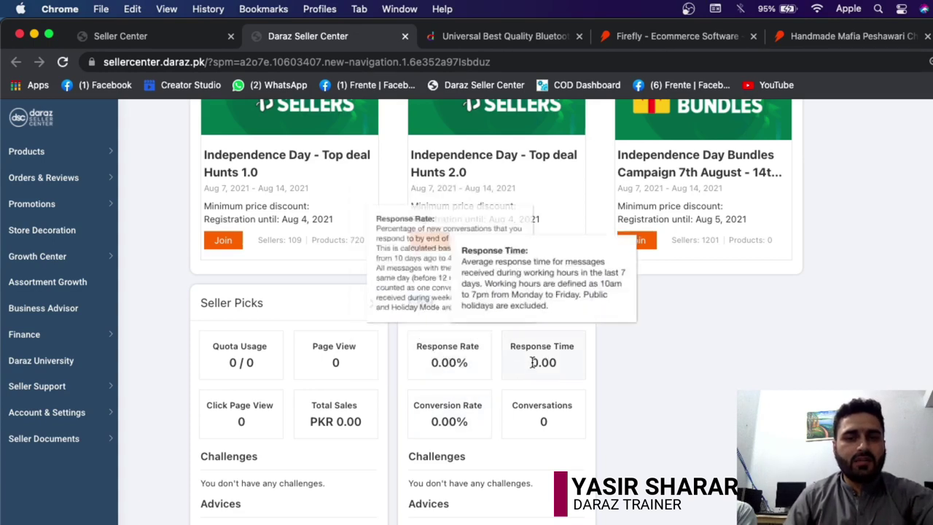
mouse_move(438, 419)
left_click_drag(432, 421, 471, 425)
left_click(711, 436)
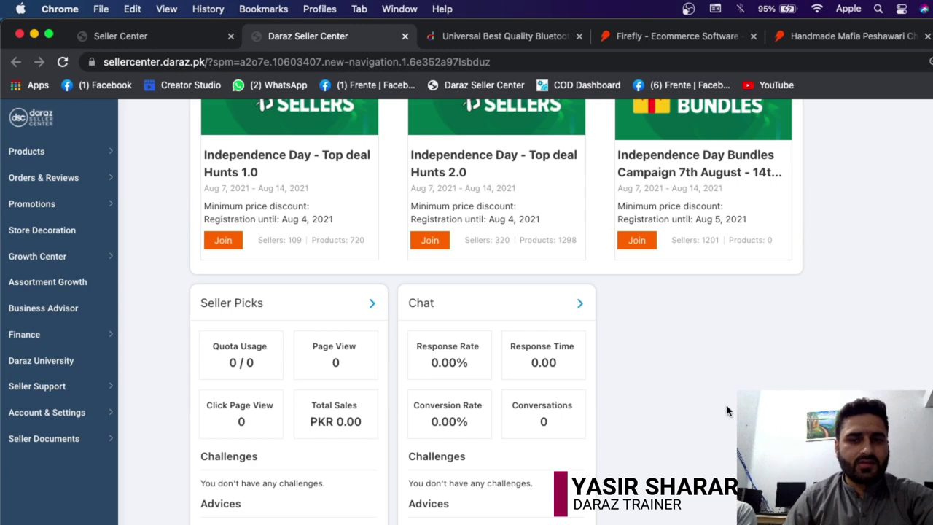
mouse_move(467, 373)
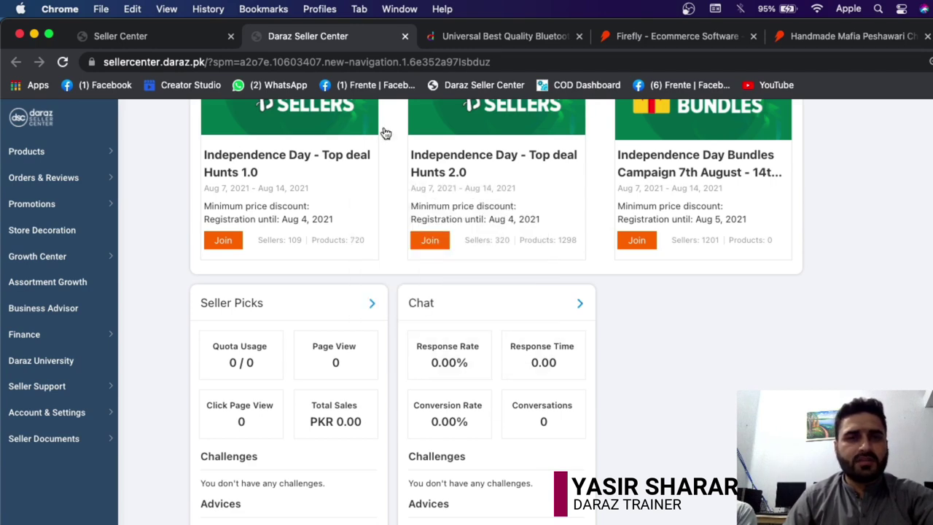
Return to the Product Overview list and review the Bluetooth headset listing
left_click(166, 41)
left_click(16, 62)
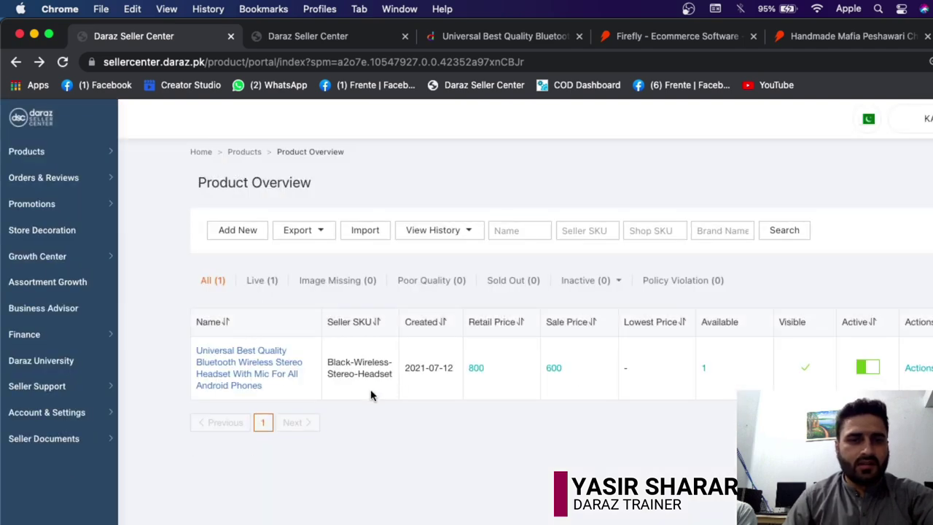
mouse_move(285, 373)
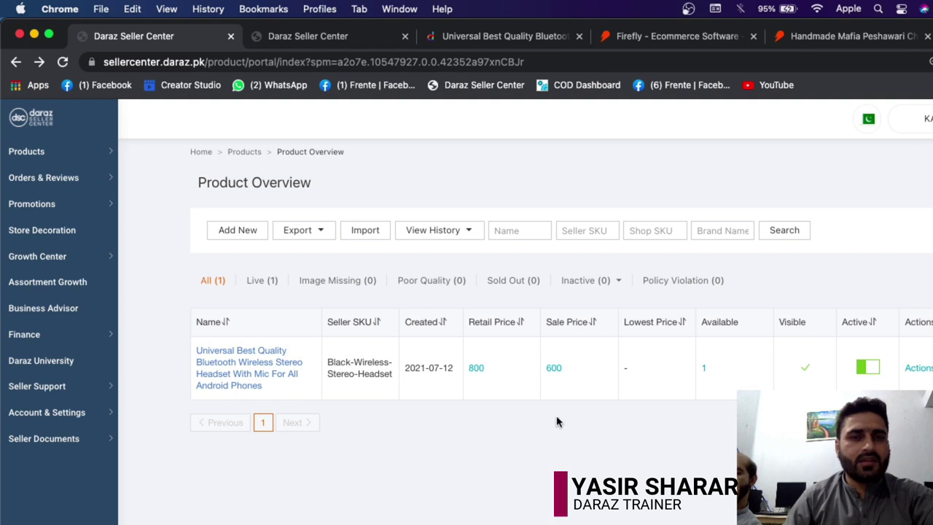
Go back to the dashboard and review the Order and Rating metrics in the Performance section
left_click(315, 43)
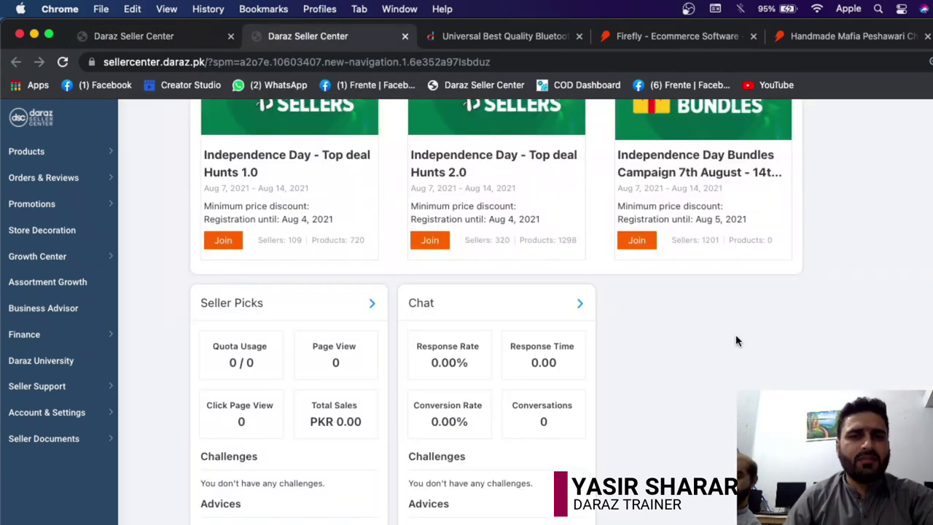
scroll(732, 446, "up", 5)
scroll(733, 447, "up", 5)
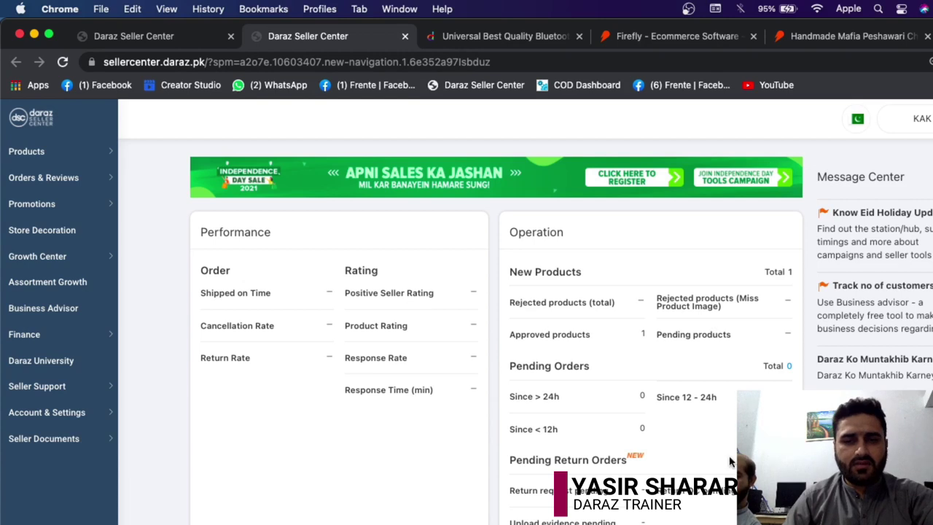
mouse_move(443, 390)
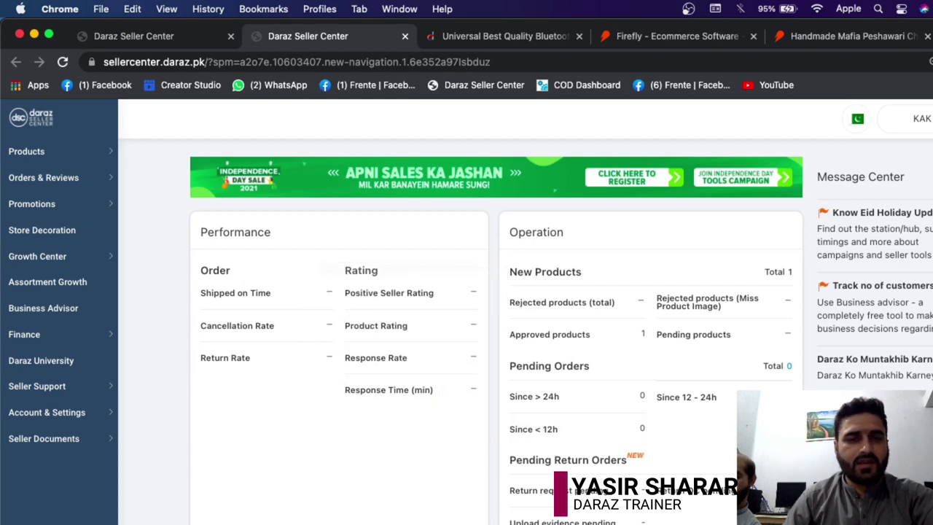
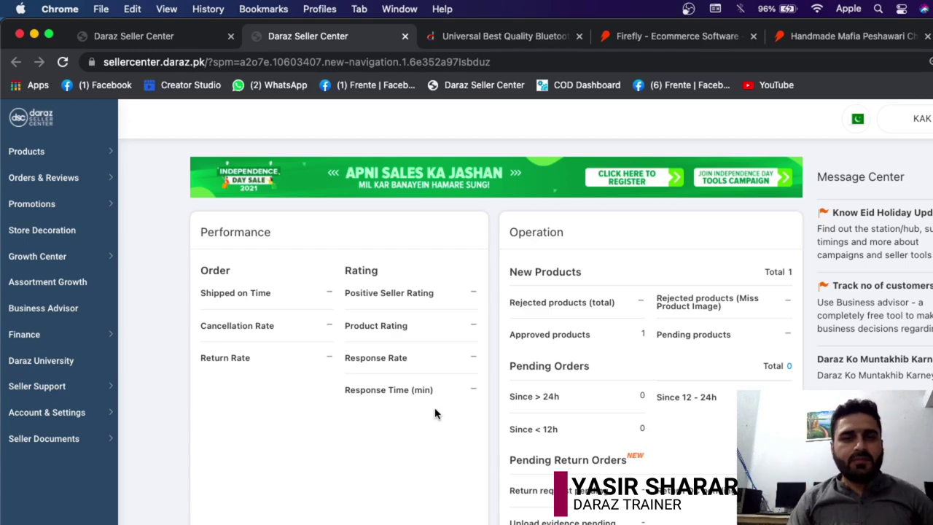
mouse_move(417, 404)
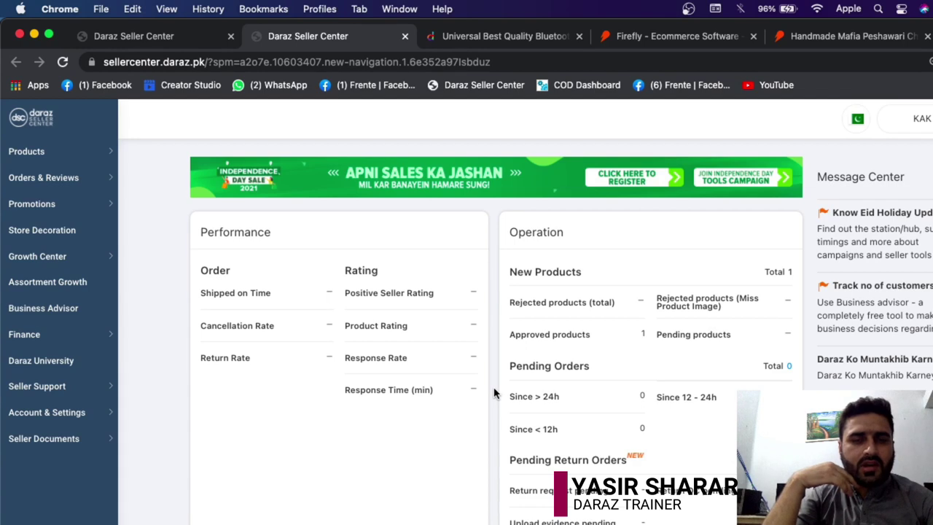
Check the Bluetooth headset's image preview and its Visible and Active status in the Product Overview list
left_click(195, 38)
mouse_move(270, 364)
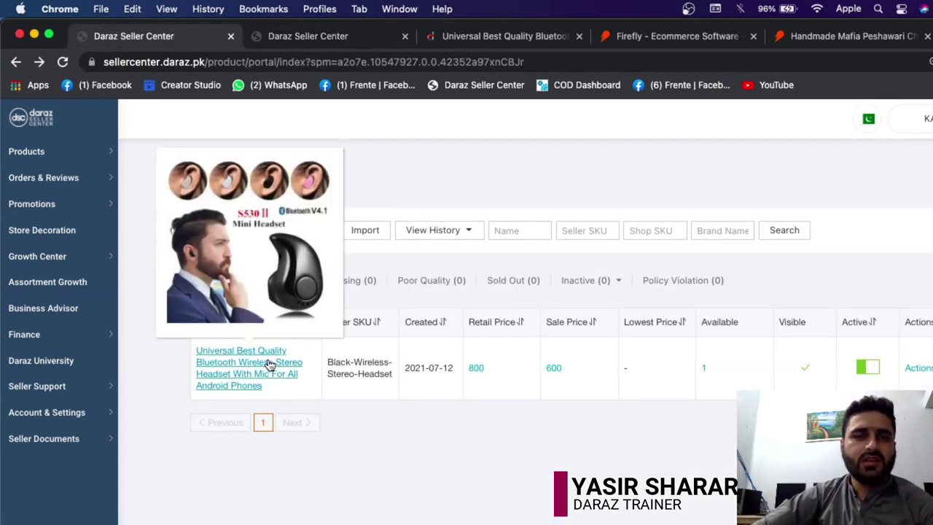
mouse_move(810, 372)
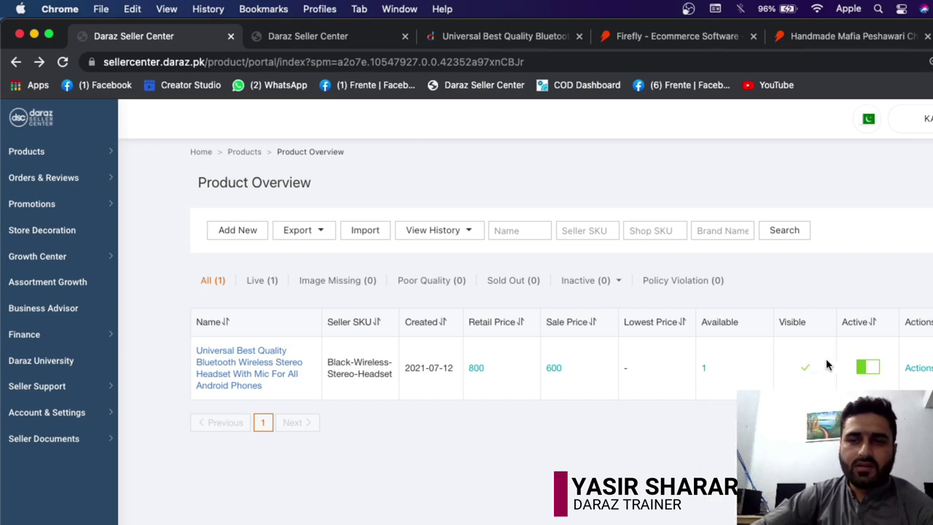
Examine the dashboard's Campaign Events section, including the dates and registration deadlines of the Independence Day campaigns
left_click(318, 43)
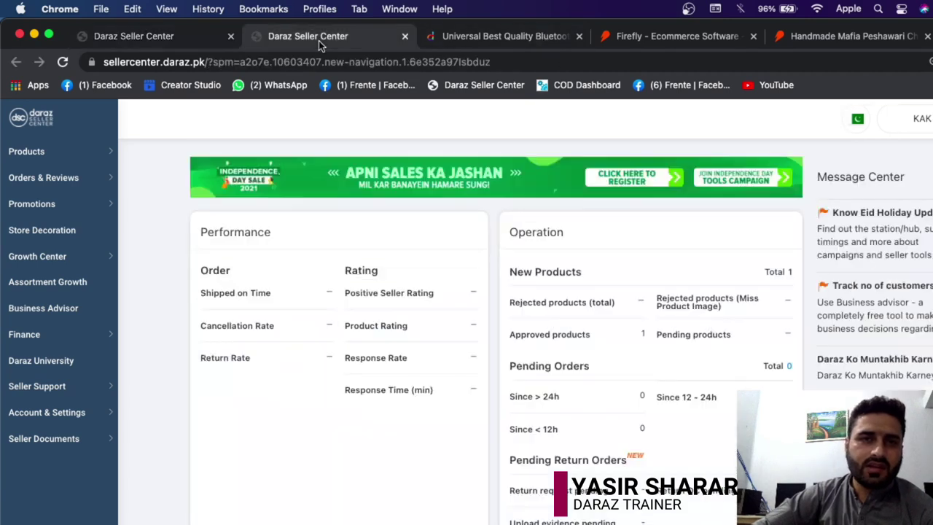
scroll(592, 467, "down", 10)
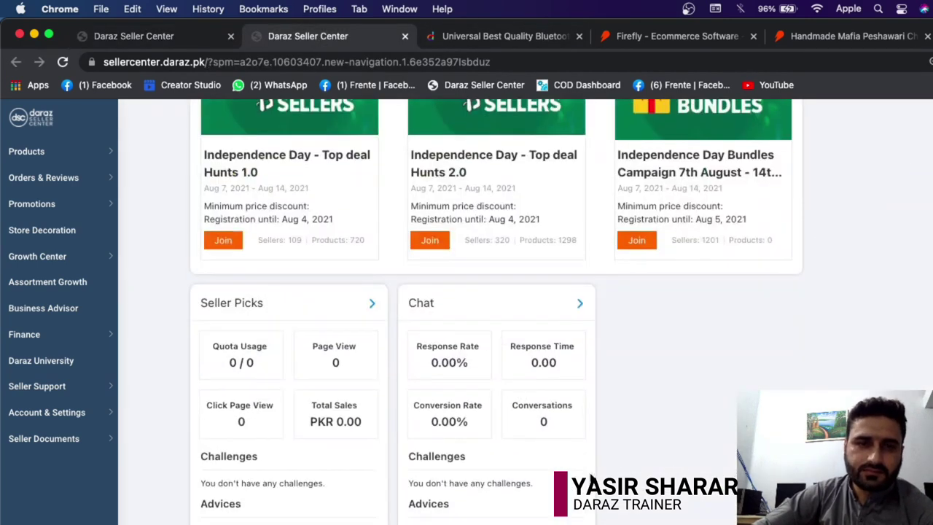
scroll(592, 478, "up", 5)
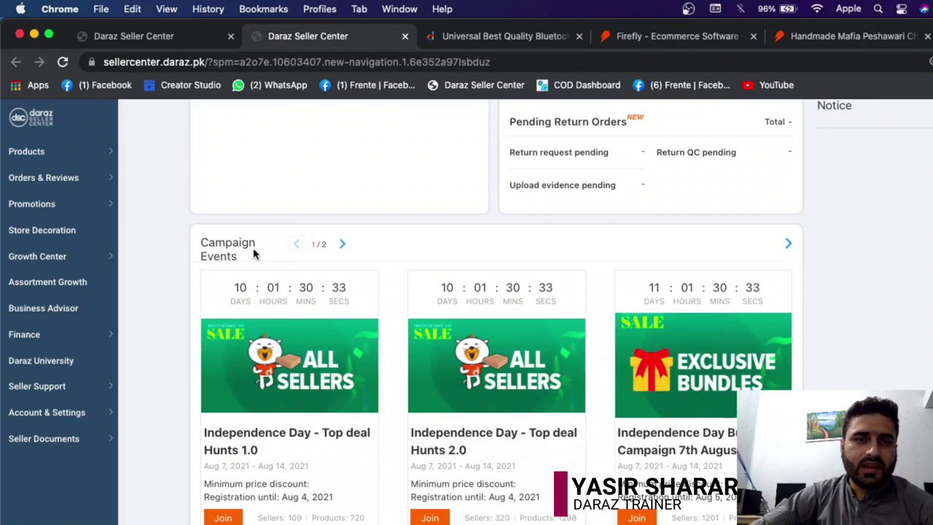
scroll(389, 267, "down", 1)
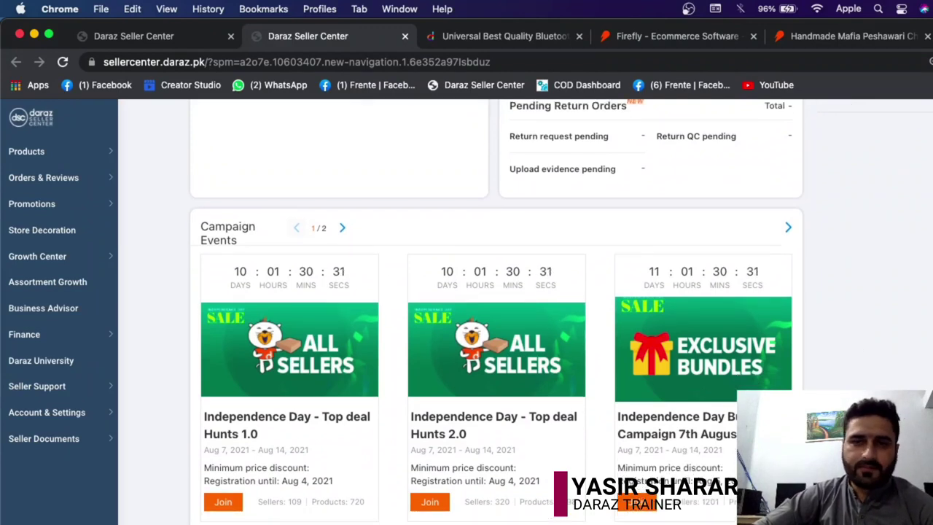
scroll(489, 312, "down", 3)
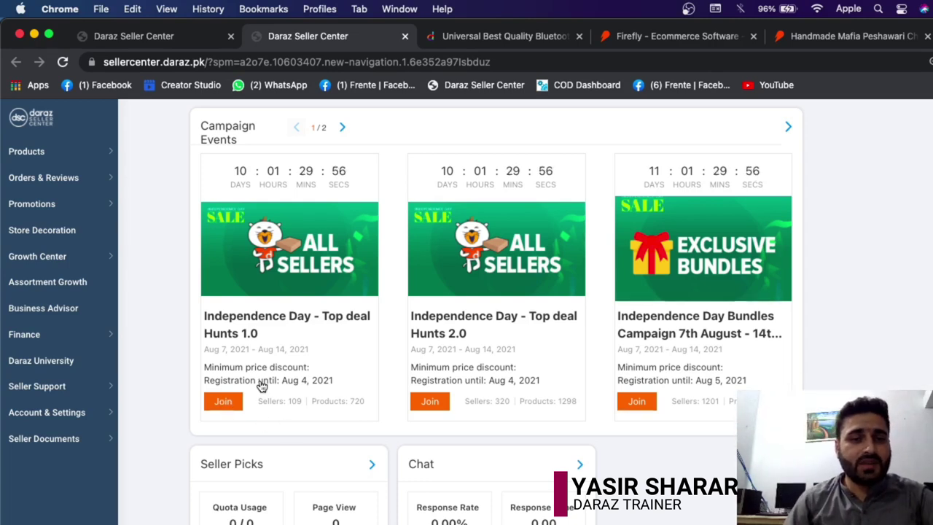
scroll(700, 473, "up", 1)
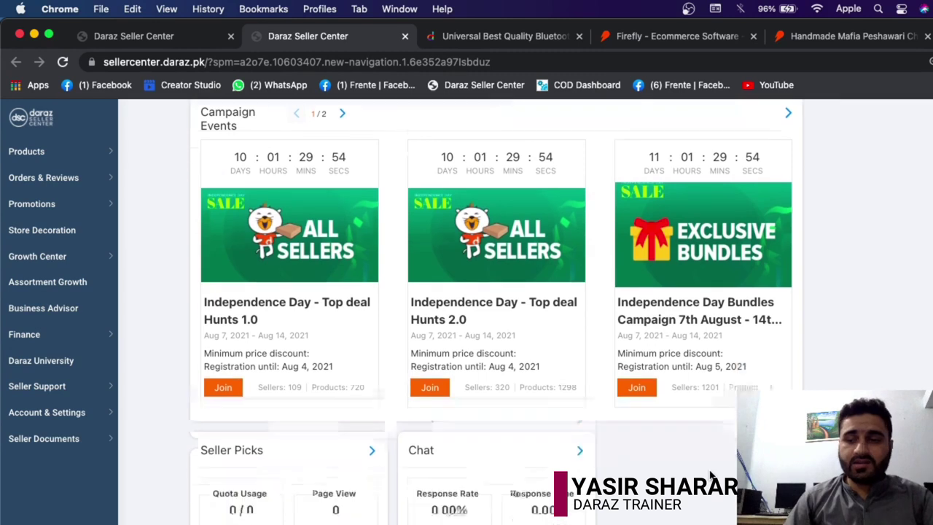
scroll(711, 474, "down", 5)
scroll(711, 474, "up", 10)
Review the dashboard's Seller Picks section, highlighting its title, and open its page separately before returning to the dashboard
scroll(711, 474, "down", 8)
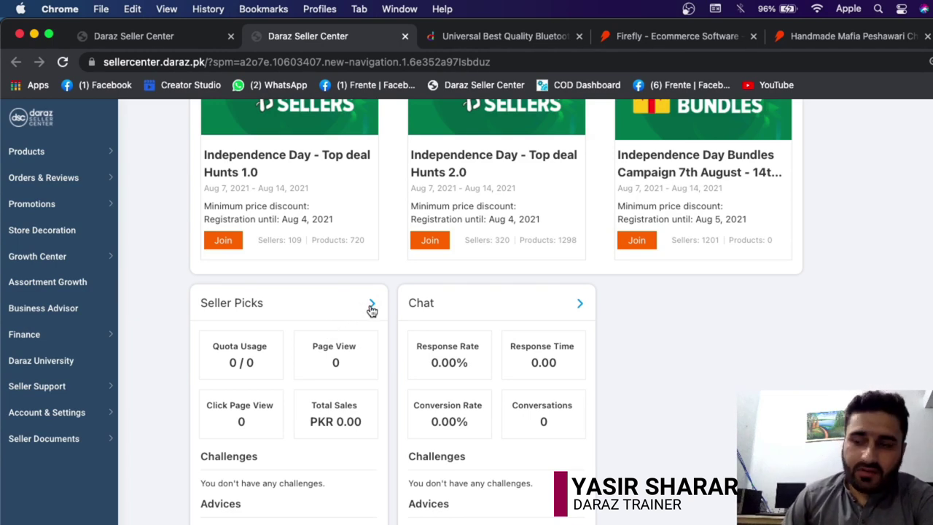
left_click_drag(276, 307, 199, 307)
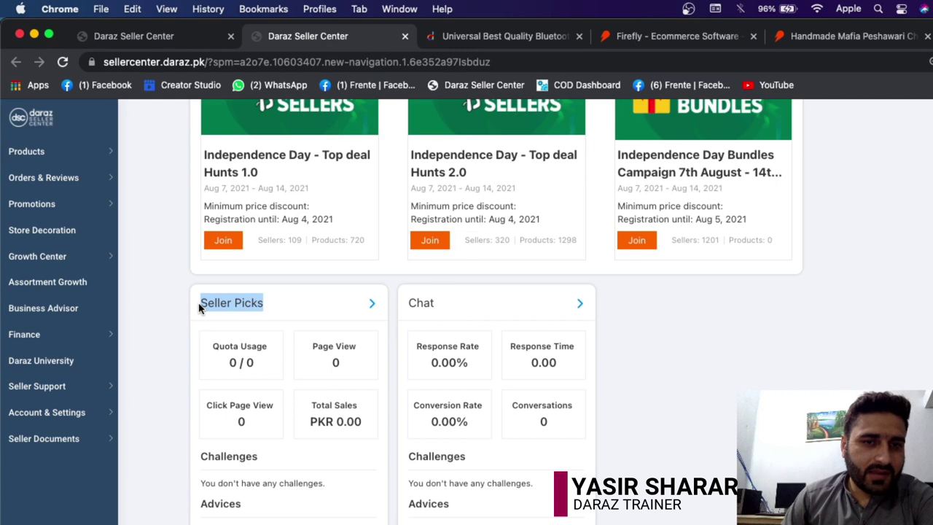
left_click(191, 308)
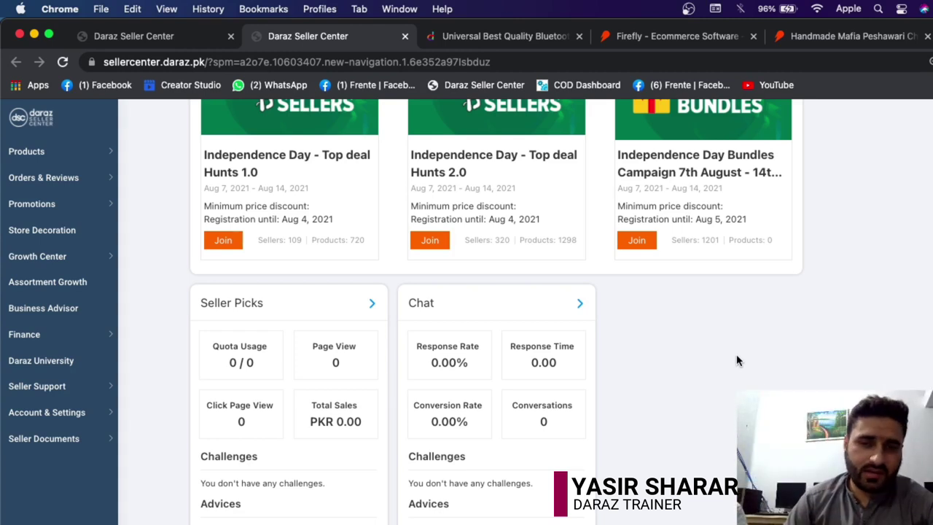
left_click(372, 304)
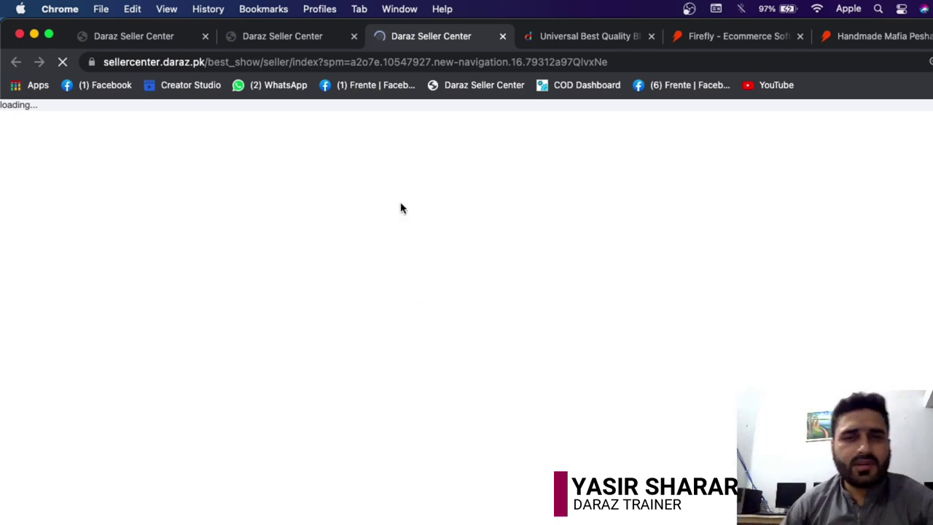
left_click(298, 43)
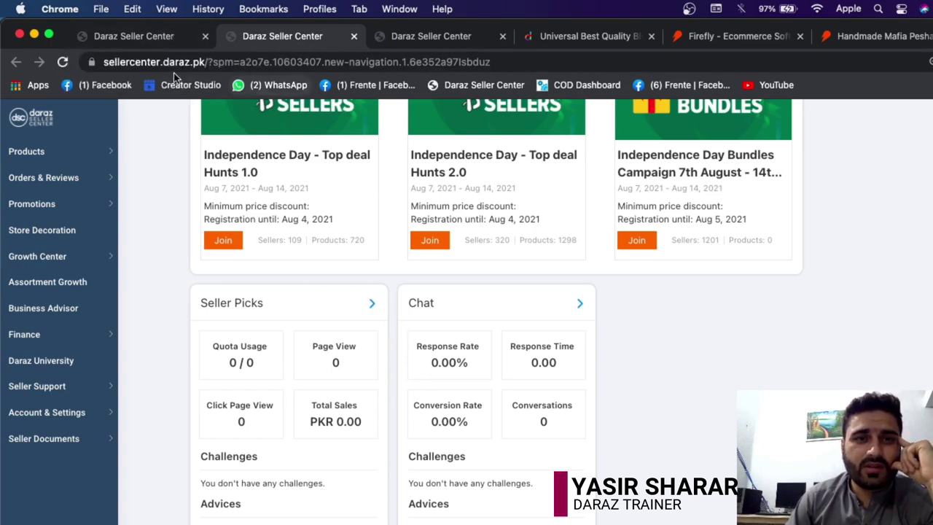
From the headset's Daraz product page, search the store for "kitchen shower" using the search history
left_click(538, 37)
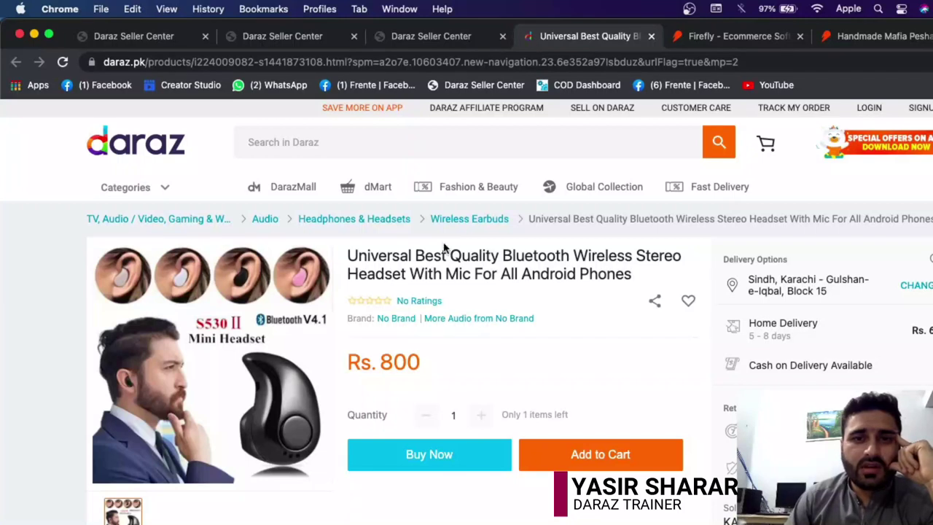
left_click(324, 135)
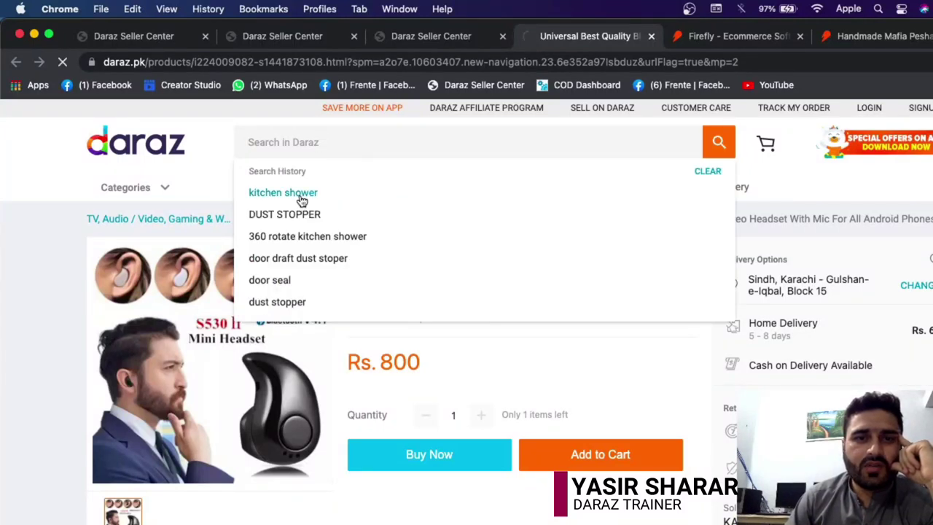
left_click(302, 198)
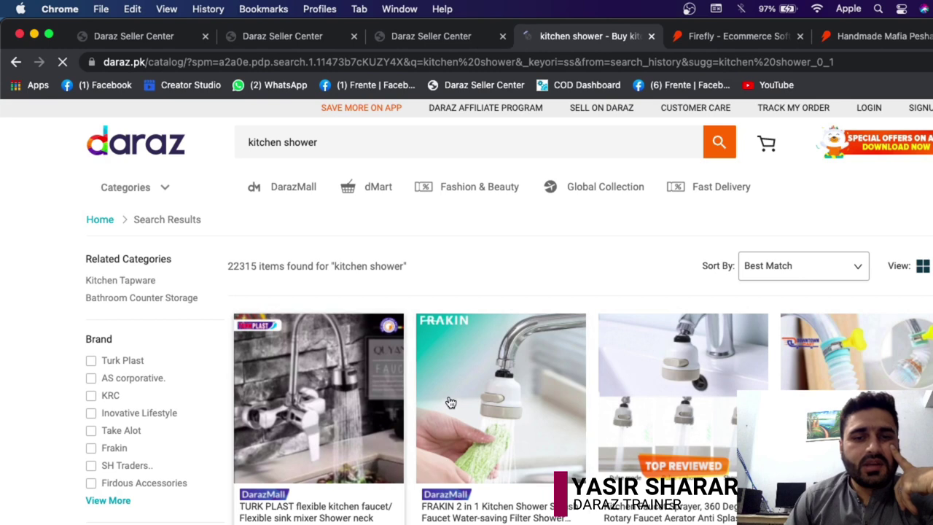
Browse the first page of kitchen shower results through to the Seller Picks section below the listings
scroll(450, 403, "down", 3)
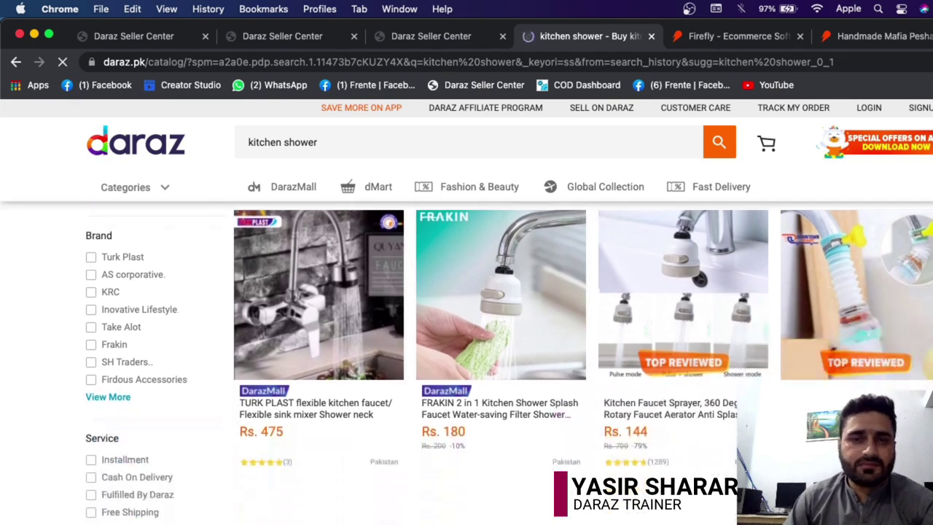
scroll(466, 350, "up", 1)
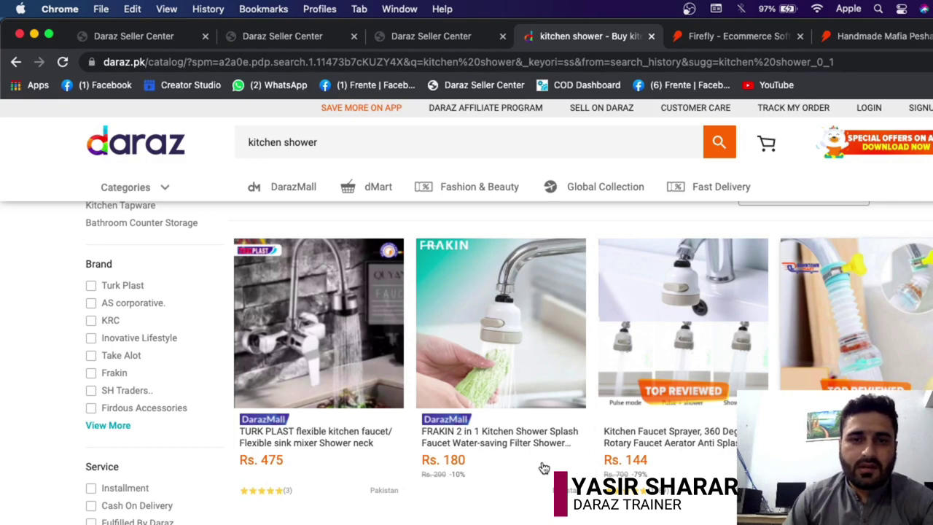
scroll(466, 365, "down", 5)
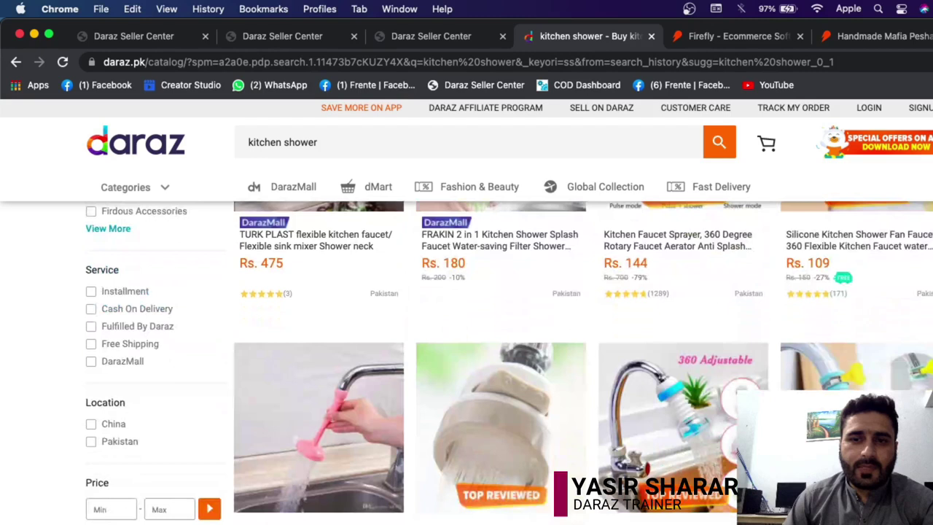
scroll(467, 365, "down", 4)
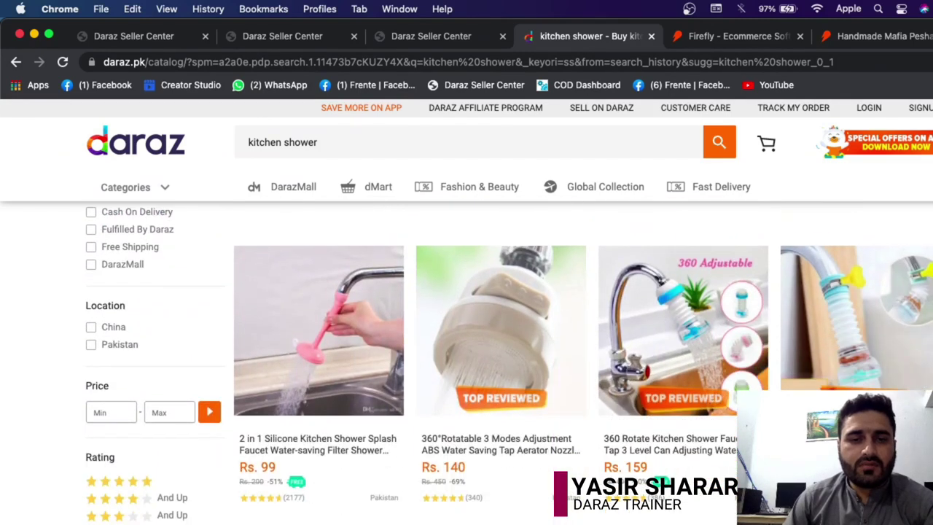
scroll(467, 365, "down", 6)
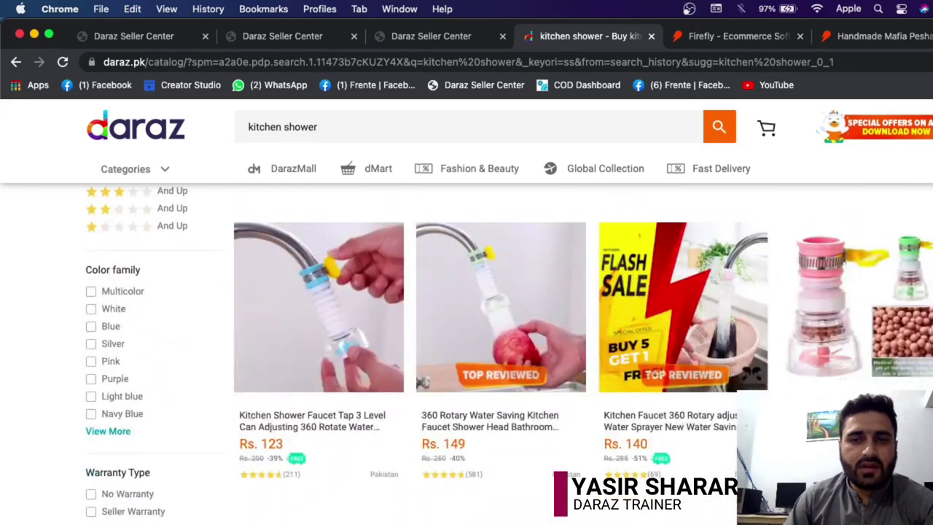
scroll(509, 354, "down", 10)
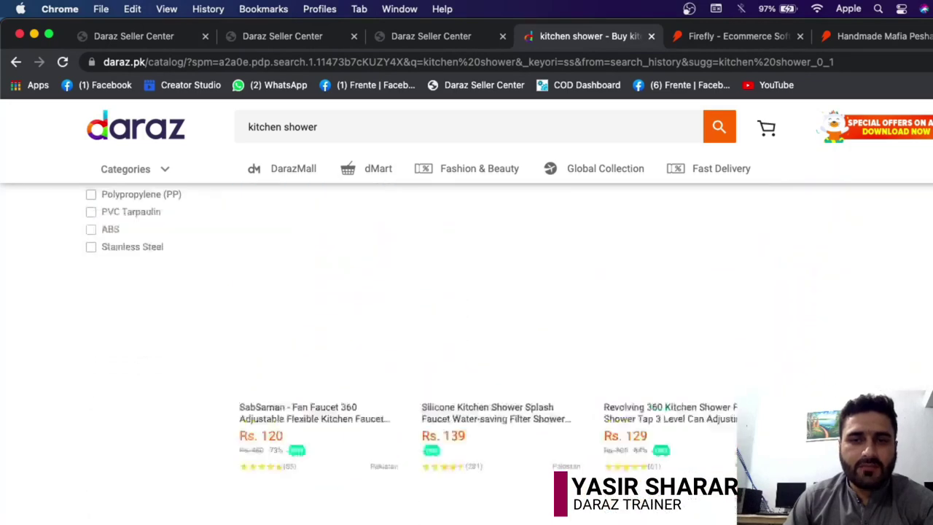
scroll(467, 350, "down", 8)
scroll(467, 350, "up", 3)
scroll(467, 350, "up", 2)
scroll(466, 350, "down", 5)
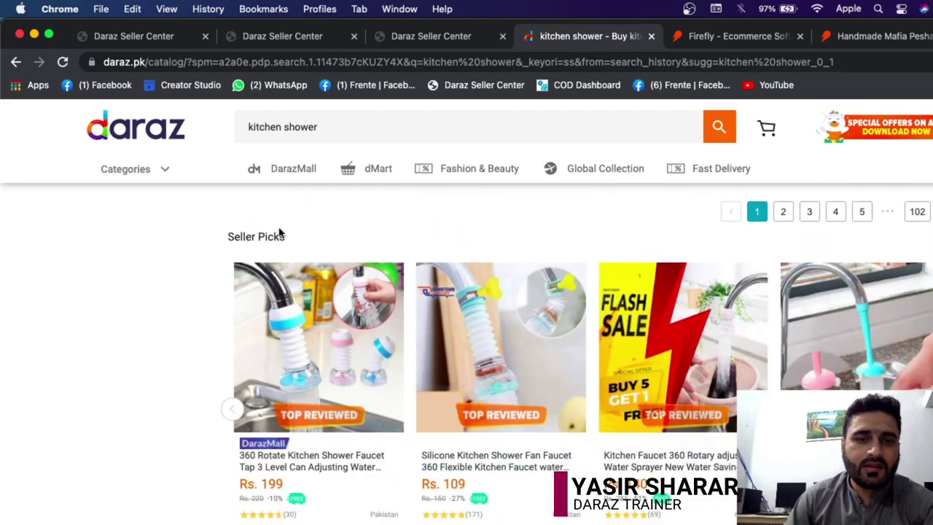
Examine the products shown under Seller Picks in the kitchen shower results, highlighting the section title
left_click_drag(289, 236, 184, 253)
left_click(342, 238)
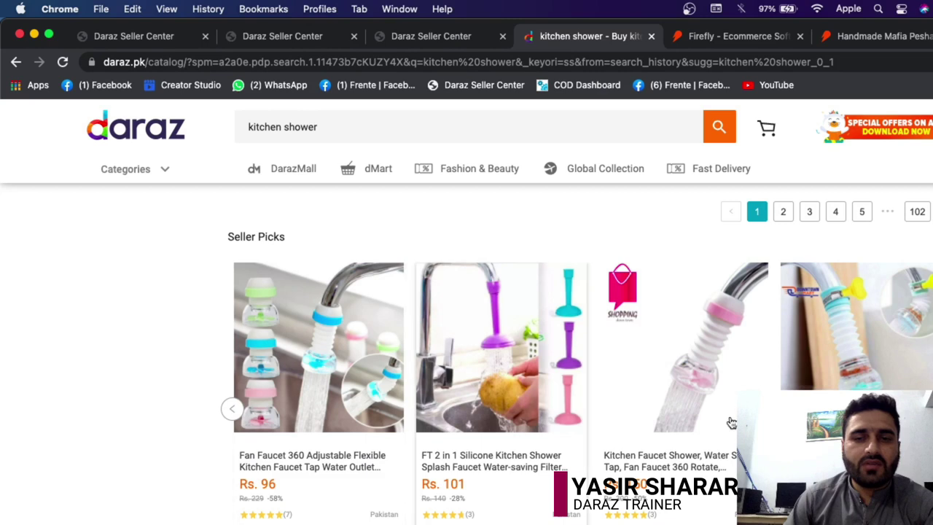
scroll(467, 350, "up", 2)
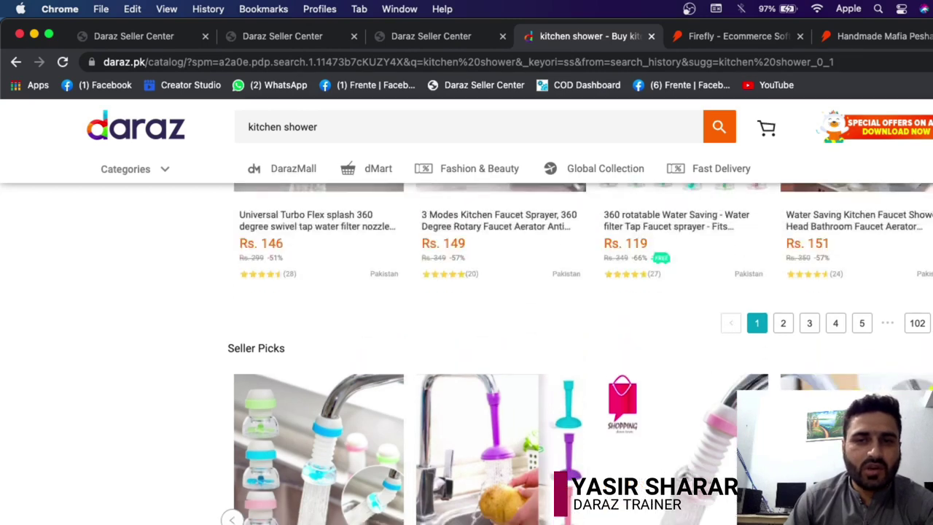
scroll(467, 350, "down", 3)
scroll(467, 350, "down", 1)
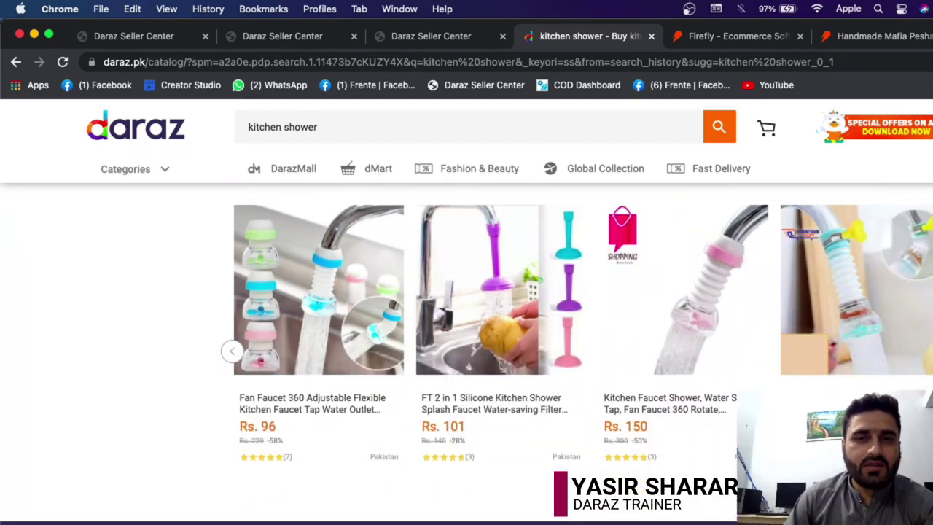
scroll(466, 350, "up", 1)
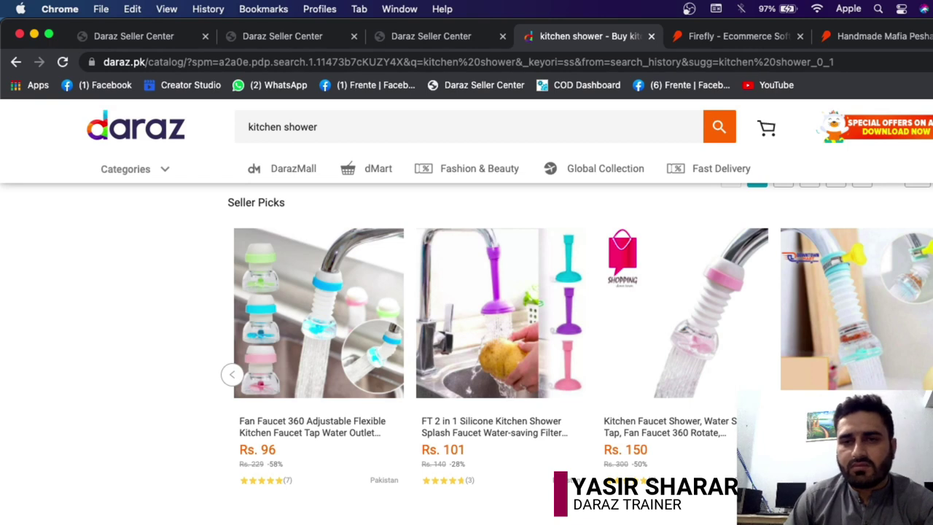
scroll(467, 350, "up", 1)
scroll(467, 350, "up", 2)
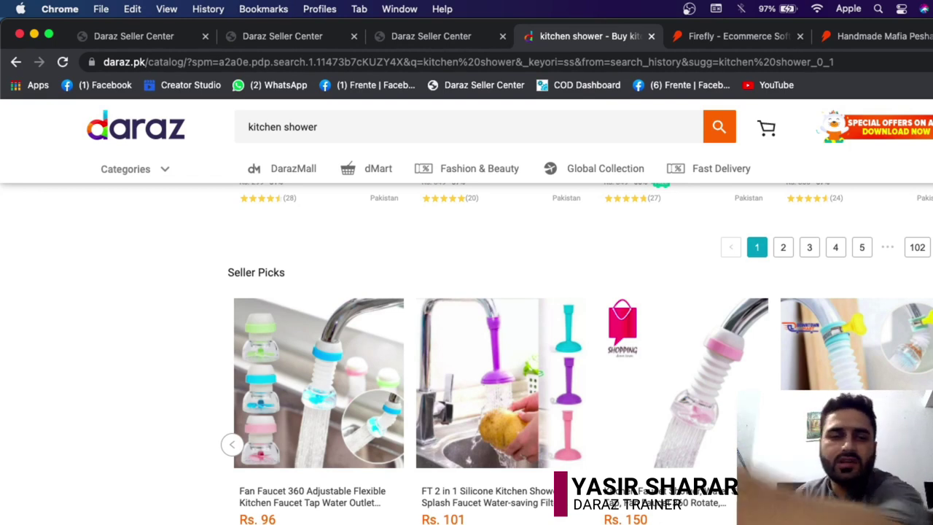
Compare the regular kitchen shower listings with the products in the Seller Picks section below them
scroll(466, 350, "up", 10)
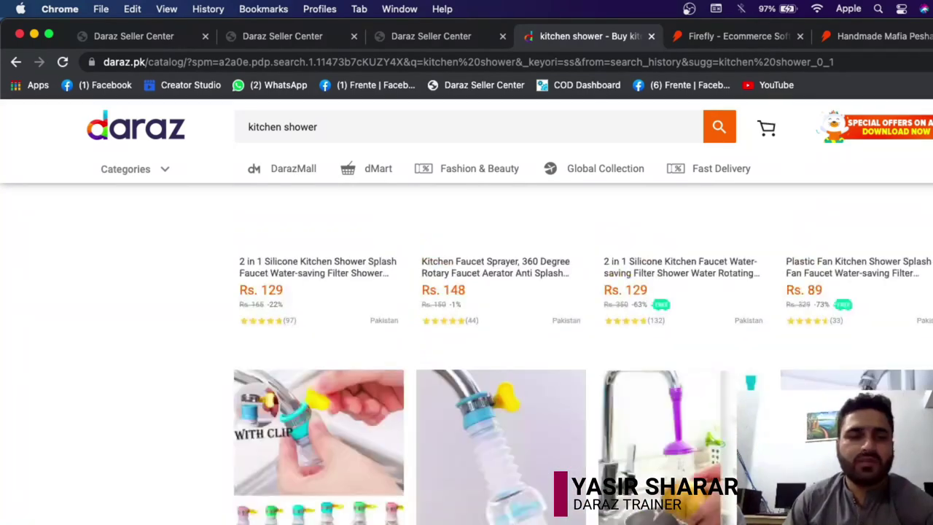
scroll(708, 323, "up", 10)
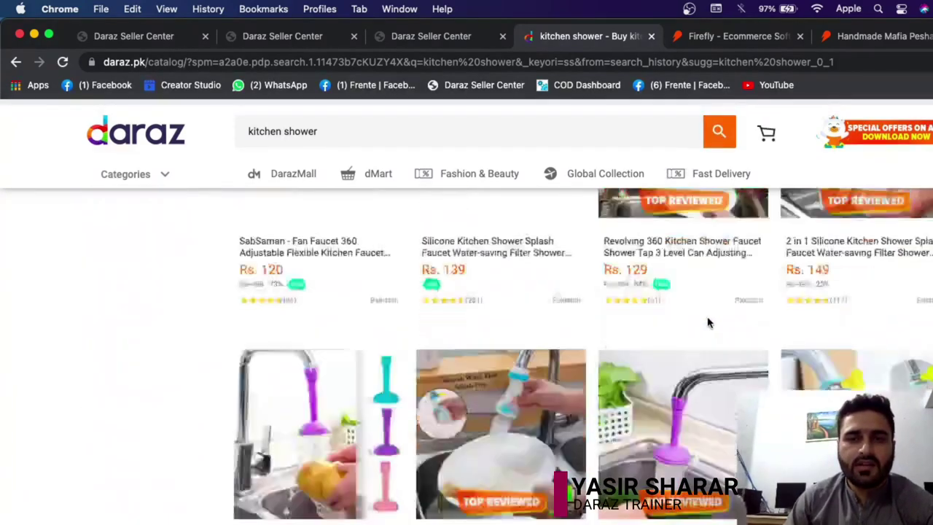
scroll(724, 384, "down", 10)
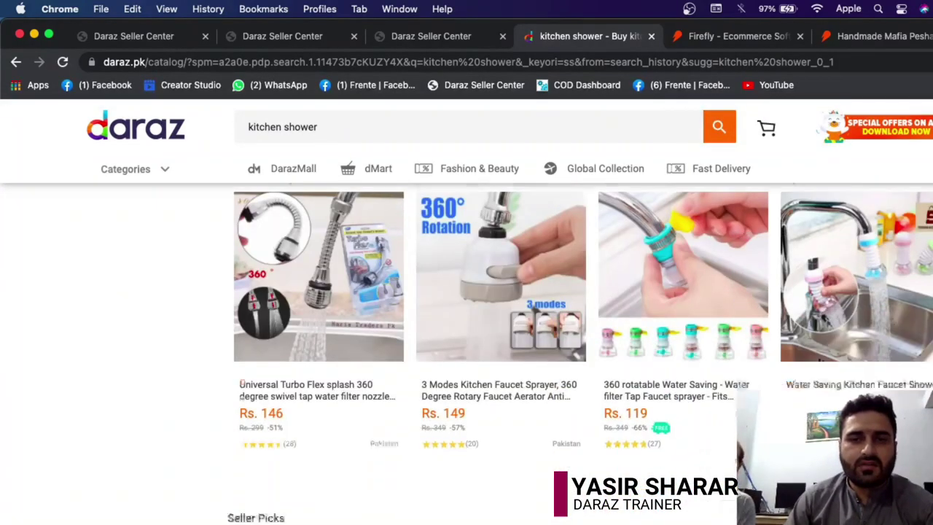
scroll(735, 509, "down", 3)
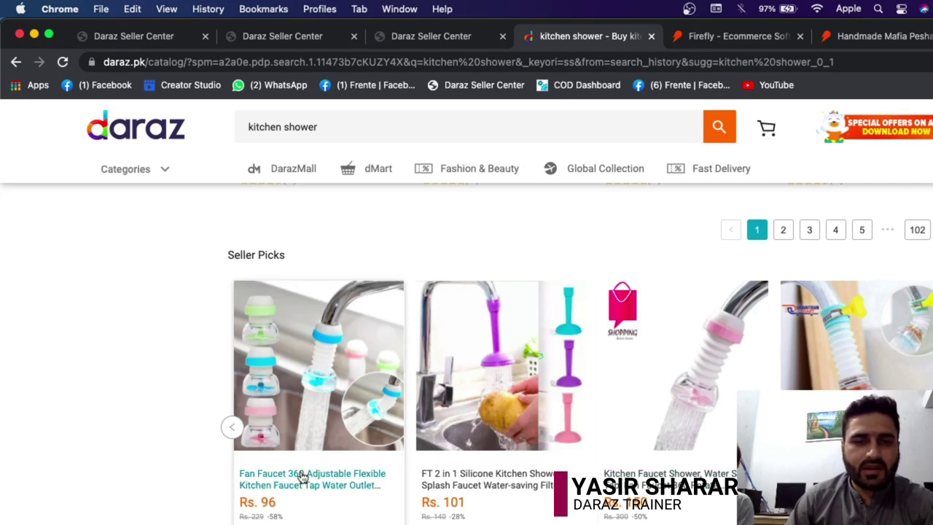
Return to the Seller Center dashboard and review the Seller Picks page view, click and total sales metrics, highlighting the sales figure
left_click(145, 44)
left_click(291, 36)
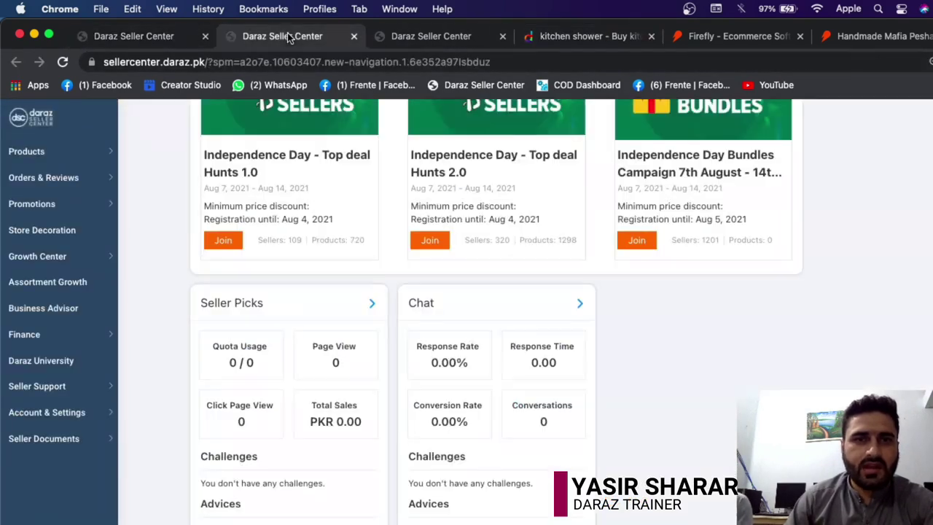
mouse_move(226, 359)
mouse_move(342, 359)
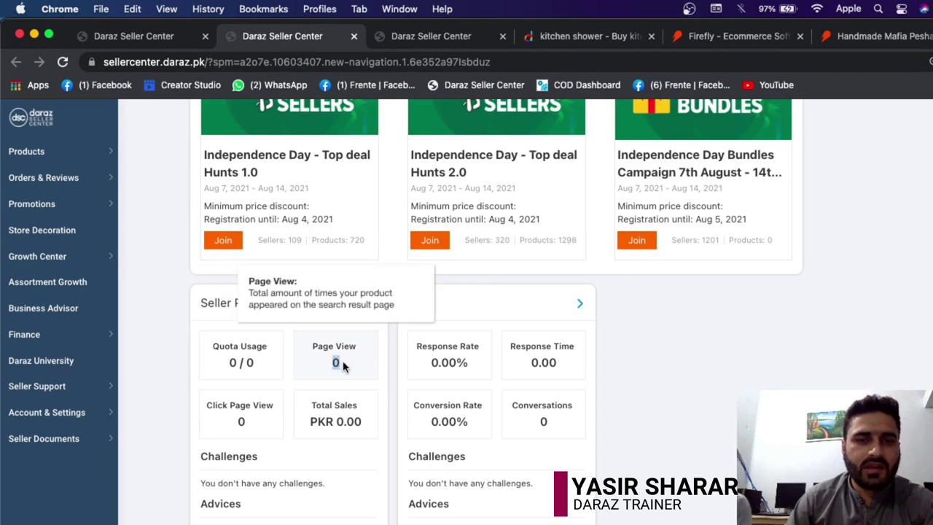
mouse_move(334, 384)
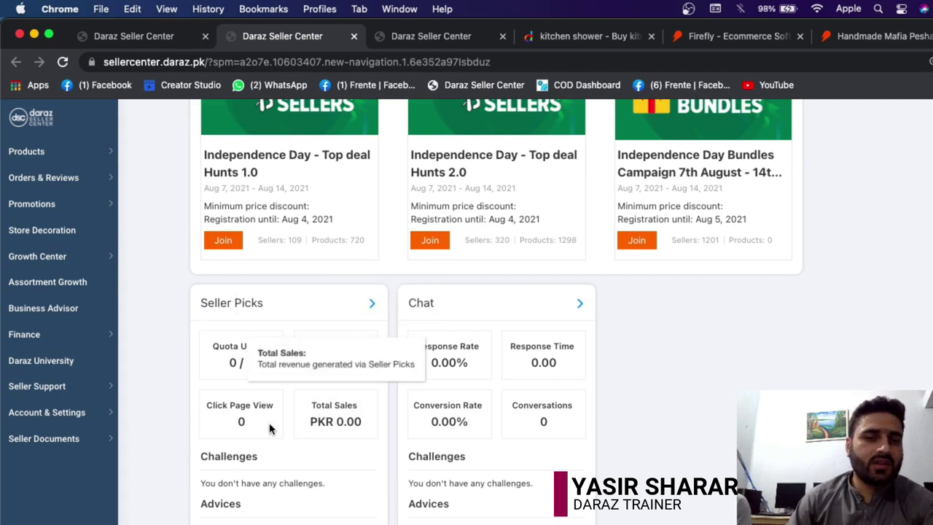
mouse_move(339, 419)
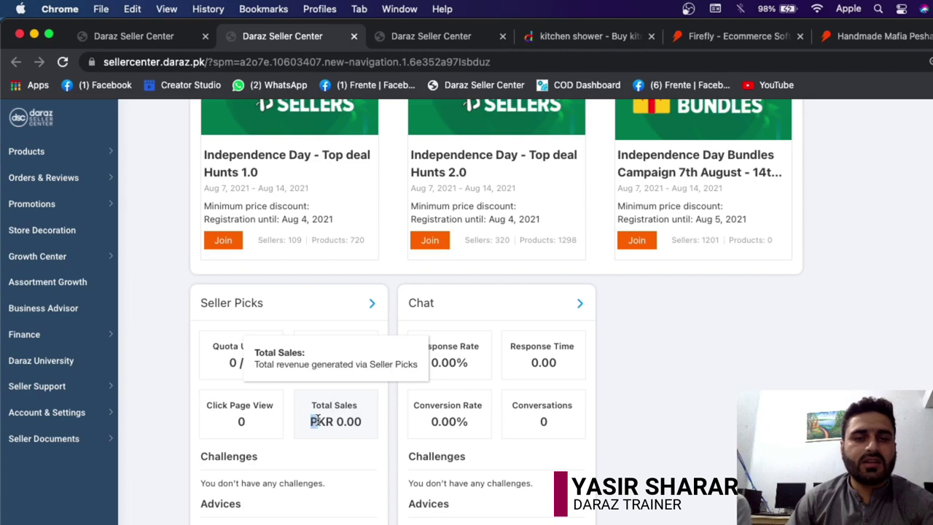
left_click_drag(318, 420, 365, 427)
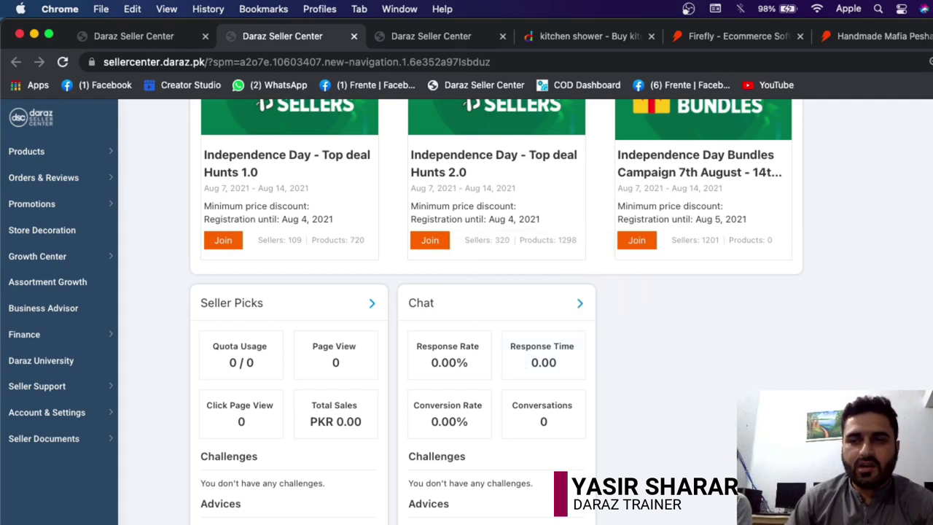
Review the Independence Day campaigns in the dashboard's Campaign Events section
scroll(496, 306, "up", 5)
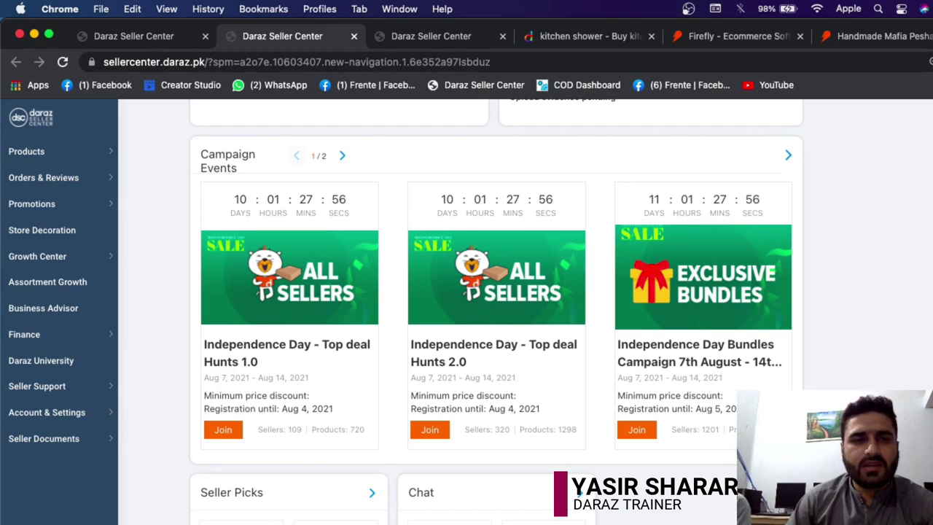
scroll(496, 309, "up", 1)
scroll(496, 309, "down", 2)
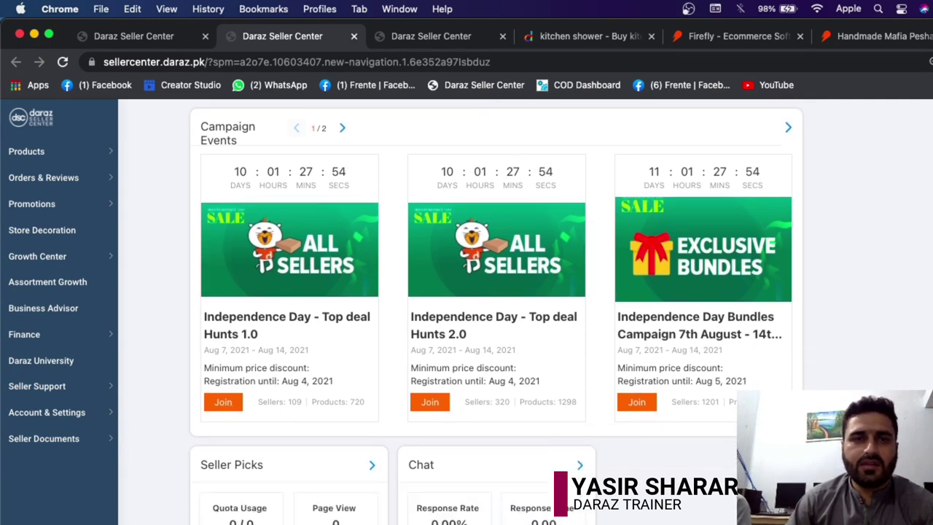
scroll(496, 309, "up", 5)
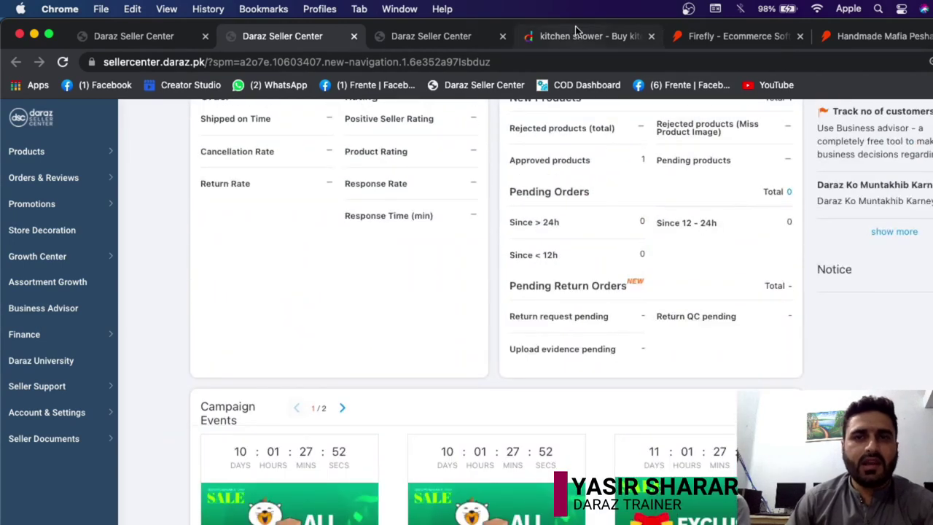
Open the Daraz store's home page and load the Standard Chartered Super Sunday banner's deals page in a separate tab
left_click(580, 38)
left_click(127, 139)
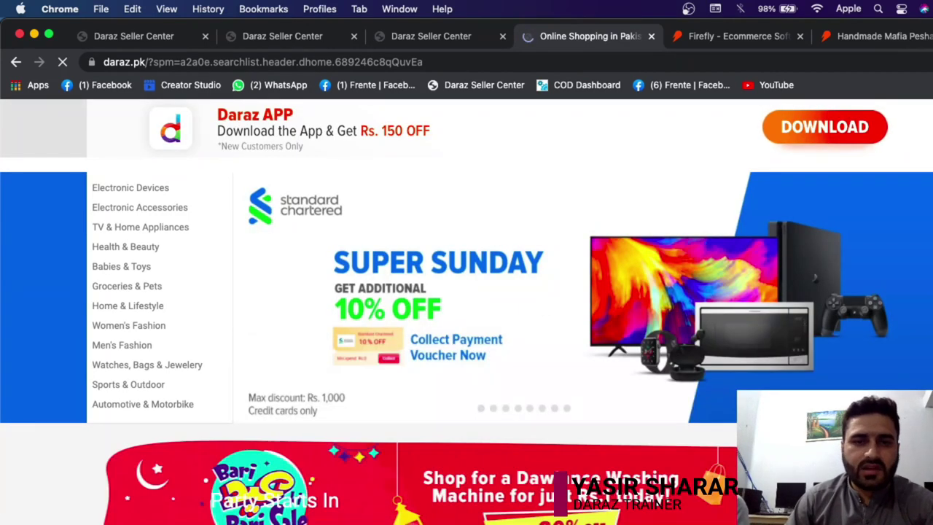
scroll(689, 292, "down", 1)
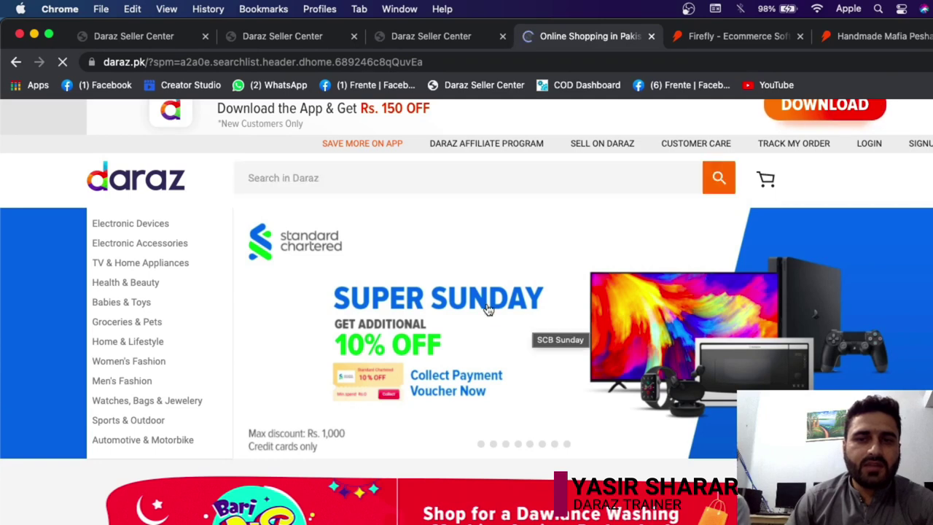
left_click(844, 274, "super")
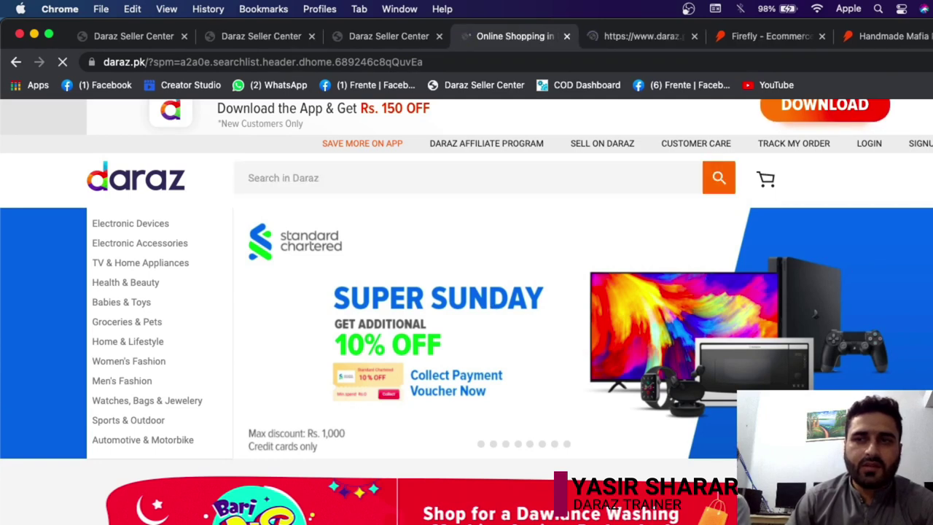
left_click(421, 38)
left_click(638, 40)
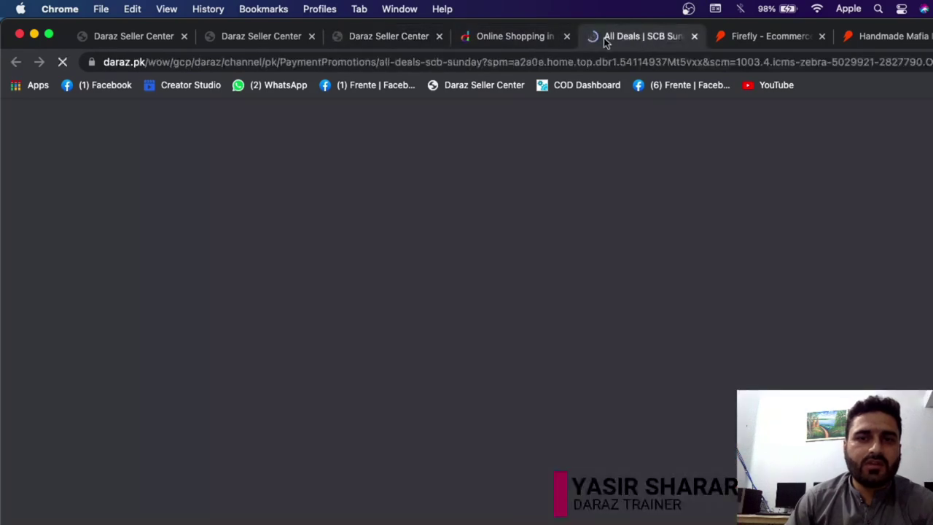
left_click(532, 38)
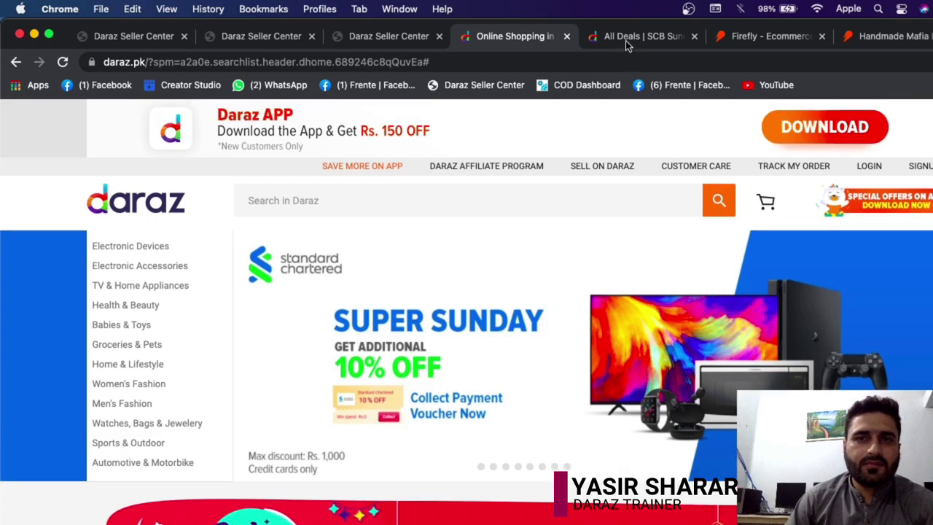
left_click(626, 43)
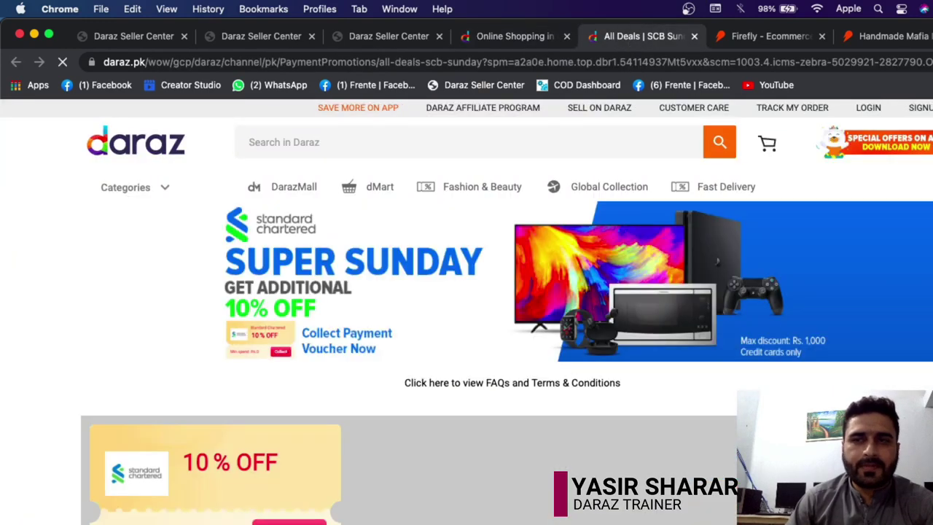
Browse the discounted products on the Super Sunday deals page, comparing the page with its banner on the home page
scroll(466, 363, "down", 5)
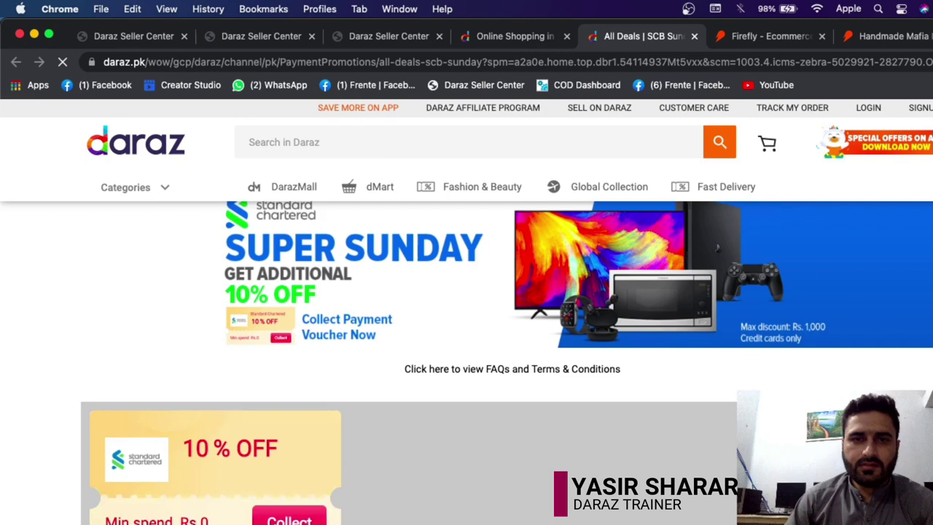
scroll(507, 363, "down", 5)
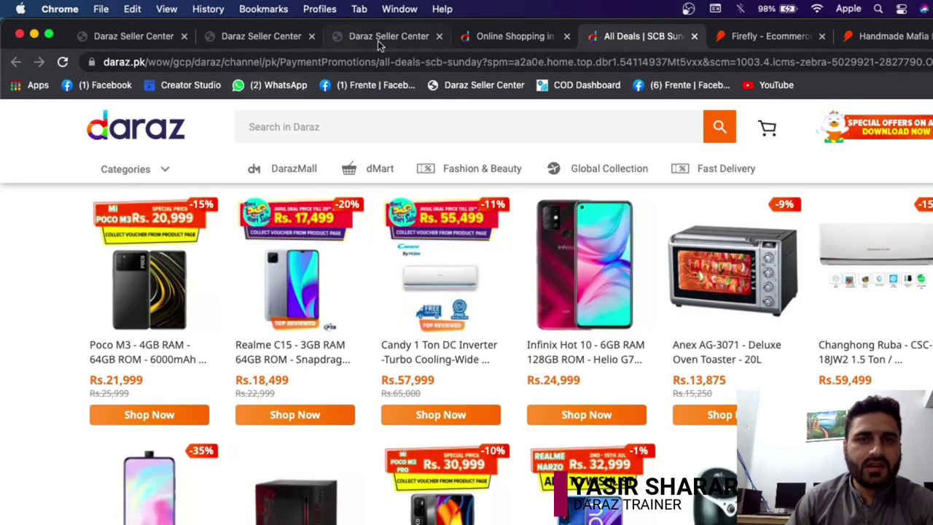
left_click(490, 40)
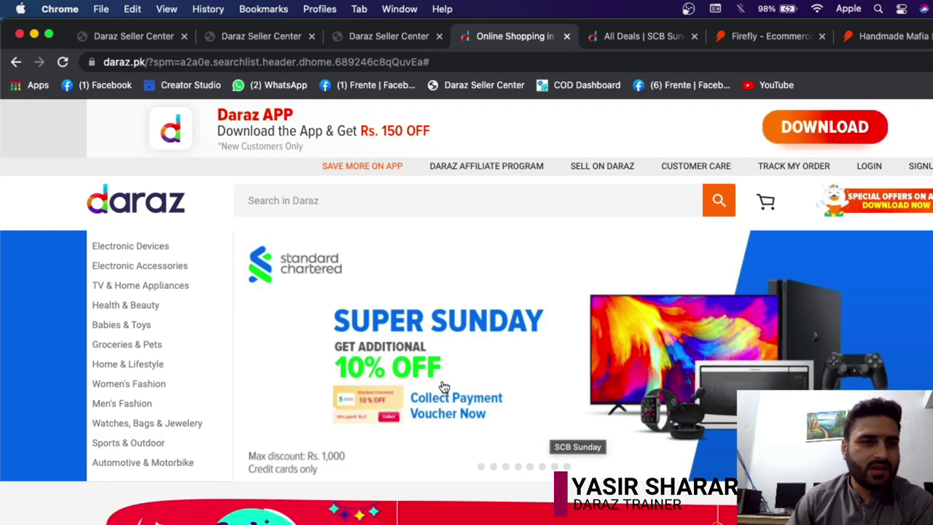
left_click(641, 38)
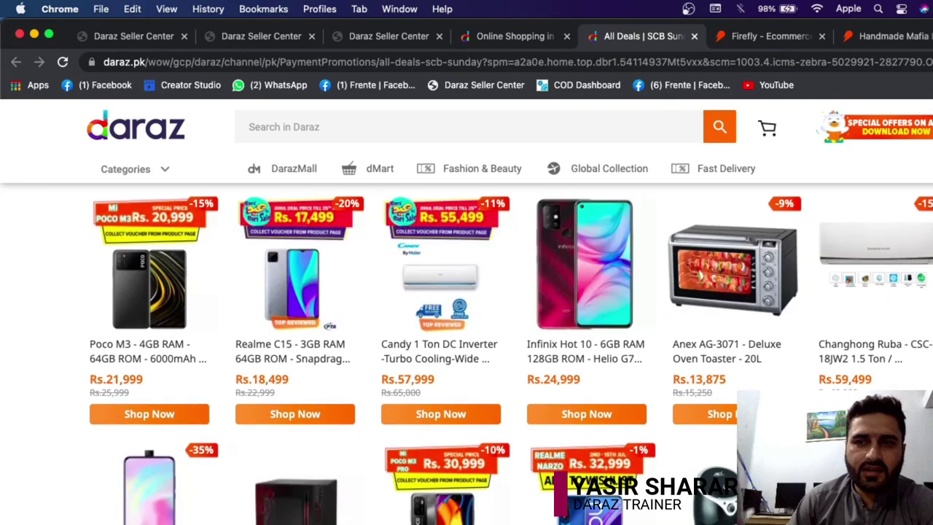
scroll(467, 350, "down", 5)
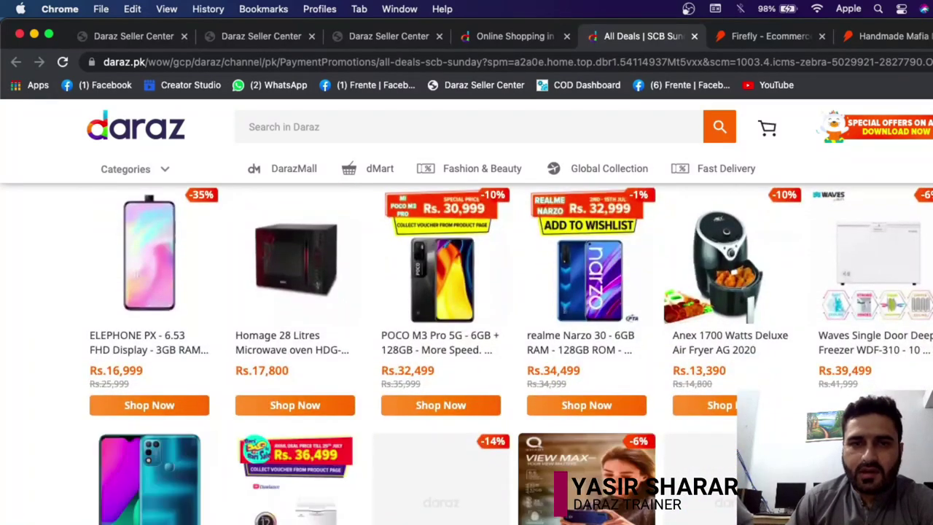
scroll(466, 350, "down", 2)
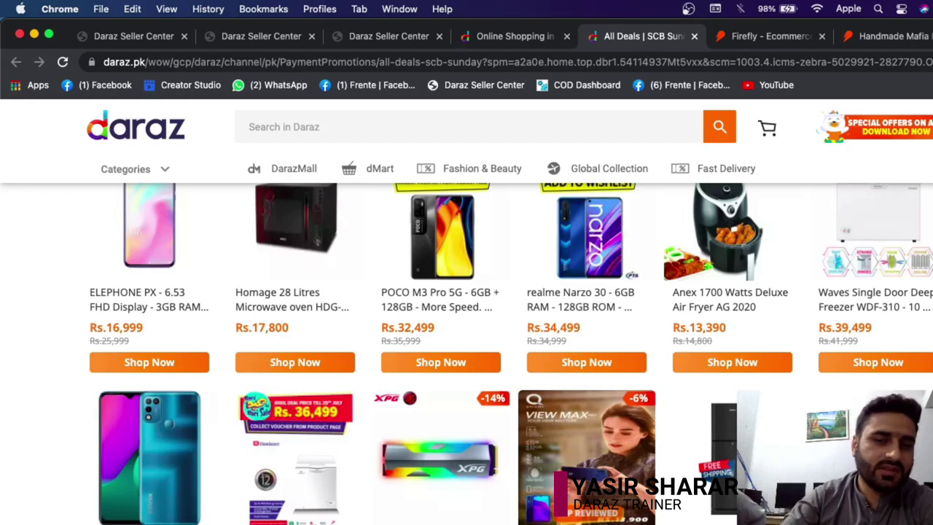
scroll(466, 350, "down", 5)
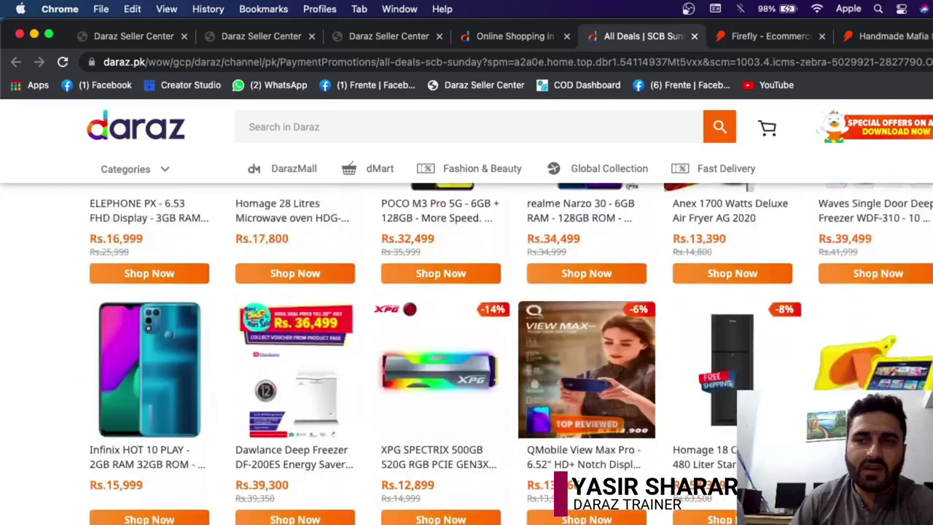
scroll(466, 350, "down", 8)
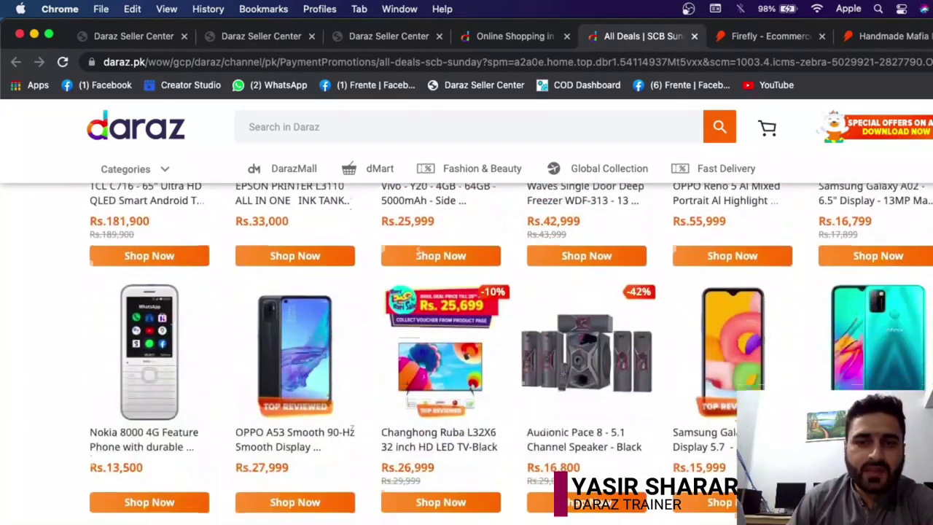
Examine the Super Sunday page's deal categories, 10% off voucher and instructions for getting bank discounts
scroll(467, 350, "up", 2)
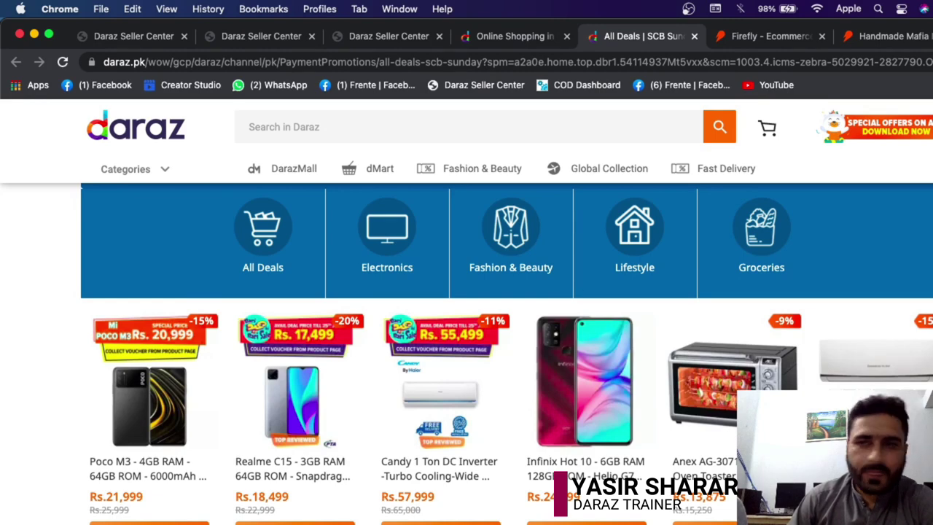
scroll(467, 350, "up", 15)
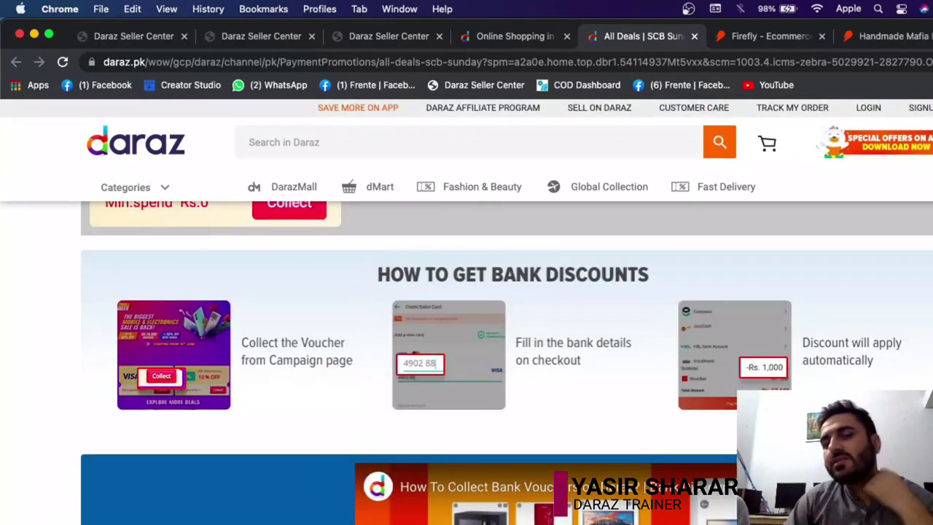
scroll(467, 350, "down", 3)
scroll(467, 350, "up", 4)
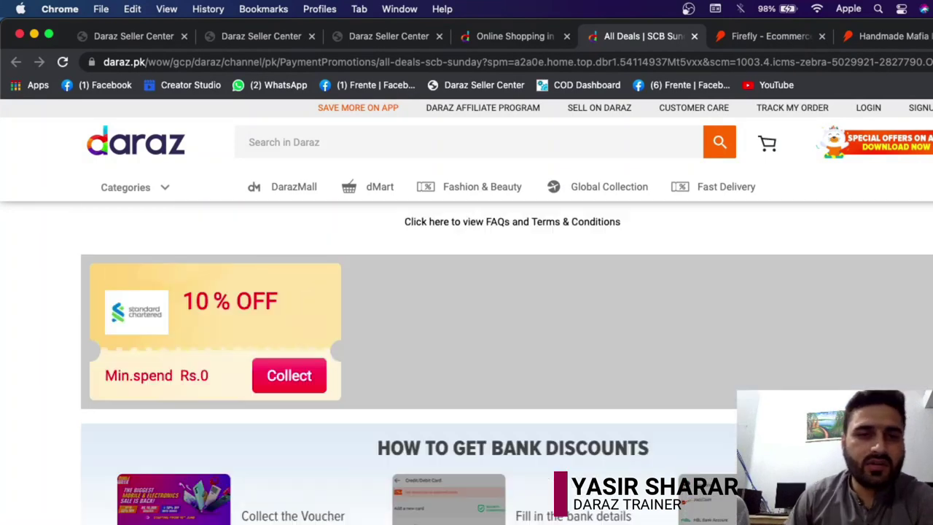
scroll(467, 362, "down", 2)
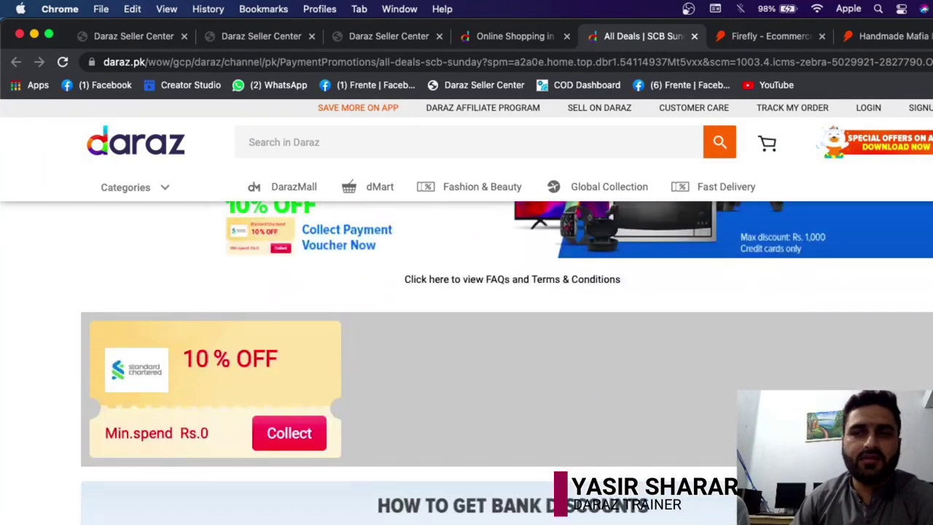
scroll(467, 363, "down", 6)
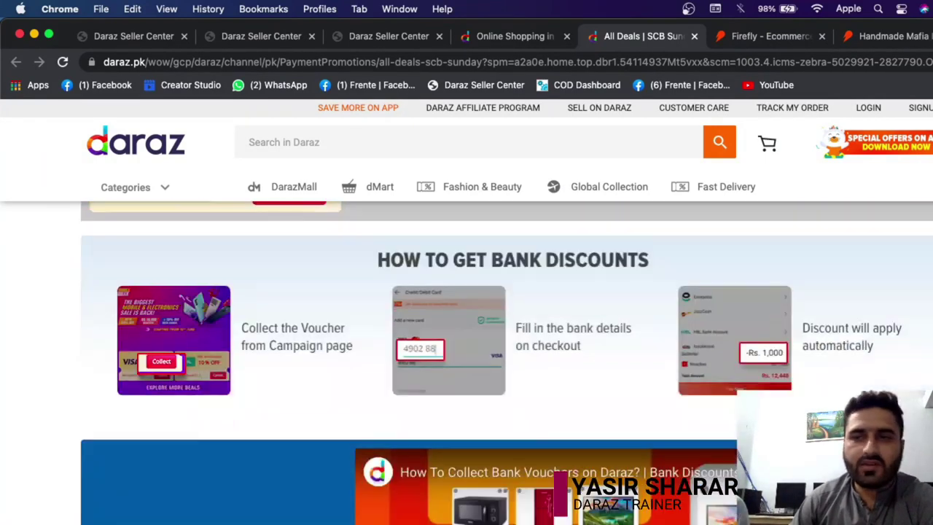
scroll(467, 363, "up", 8)
Return to the Daraz home page and view the Bari Sale banner and the Flash Sale products
left_click(555, 40)
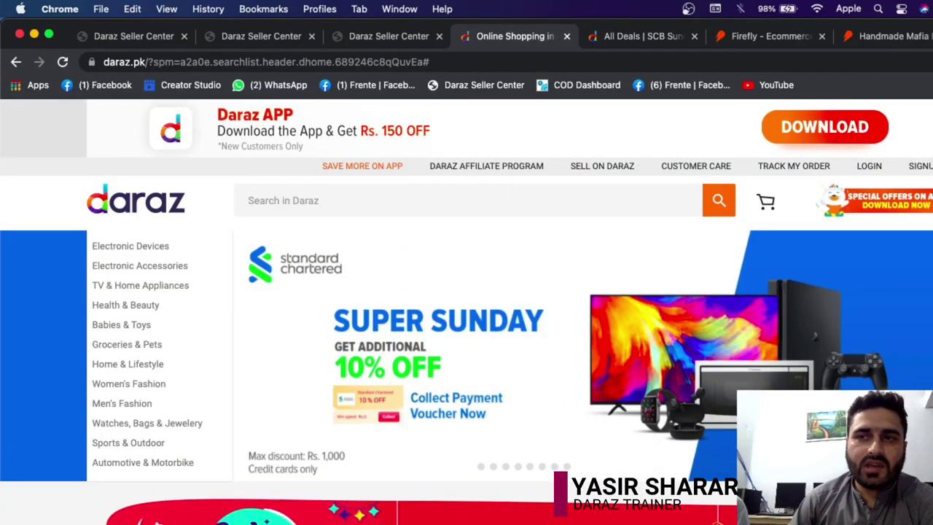
scroll(467, 312, "down", 5)
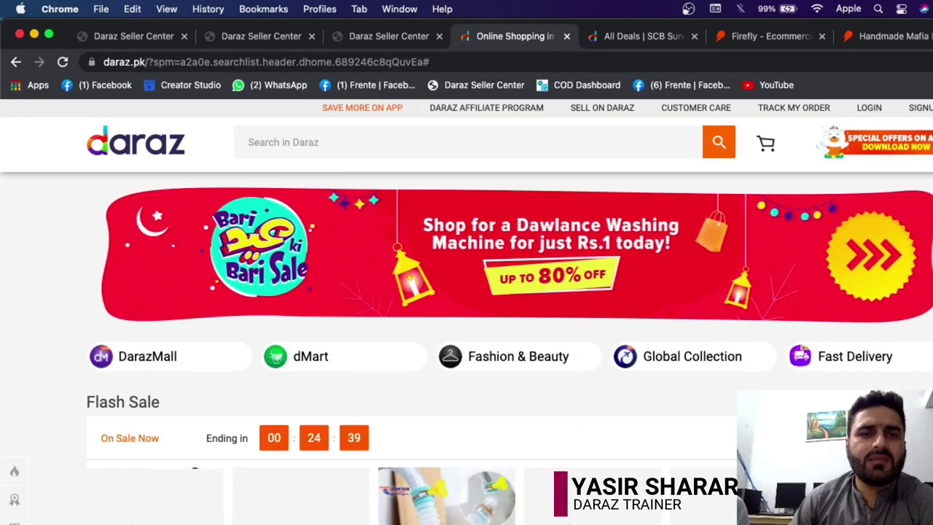
scroll(430, 245, "down", 1)
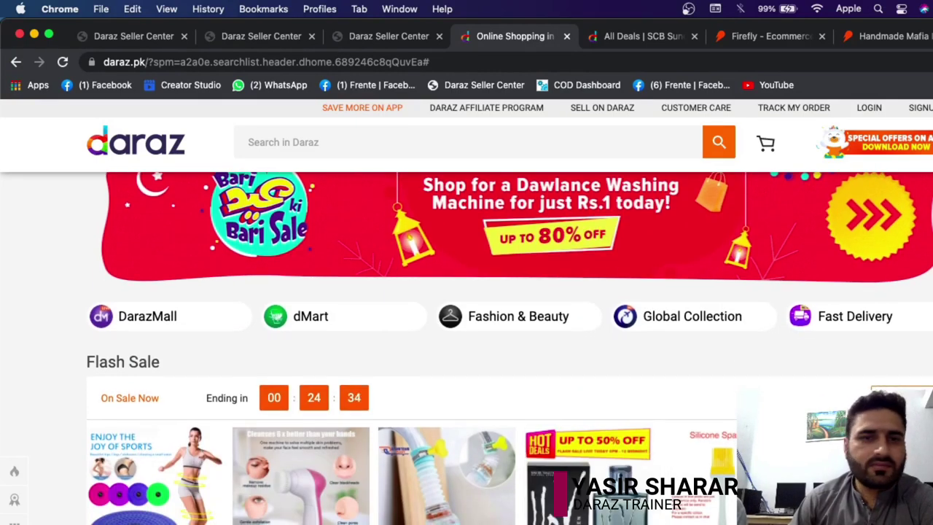
scroll(466, 348, "down", 3)
scroll(466, 348, "down", 1)
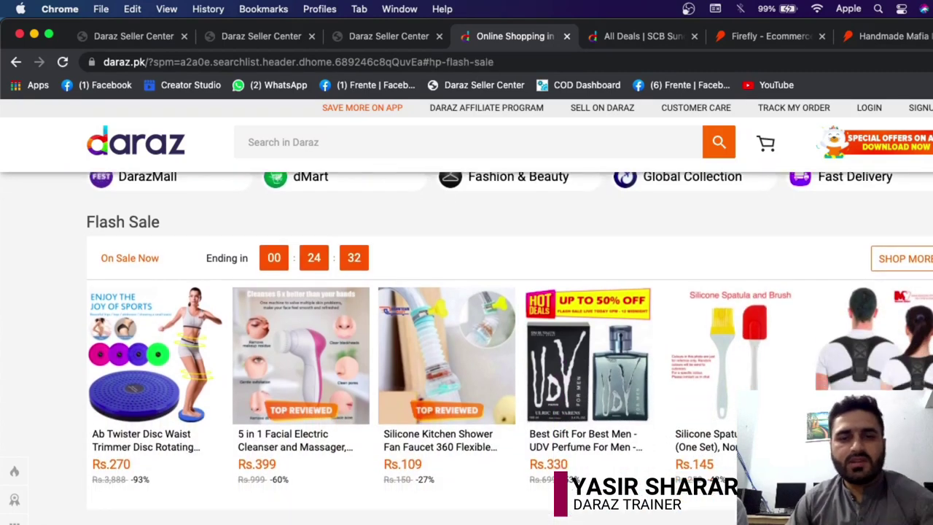
Examine the Daraz home page's Flash Sale, Collections and Categories sections and its Itwaar Bazaar and Bari Sale banners
scroll(467, 348, "up", 1)
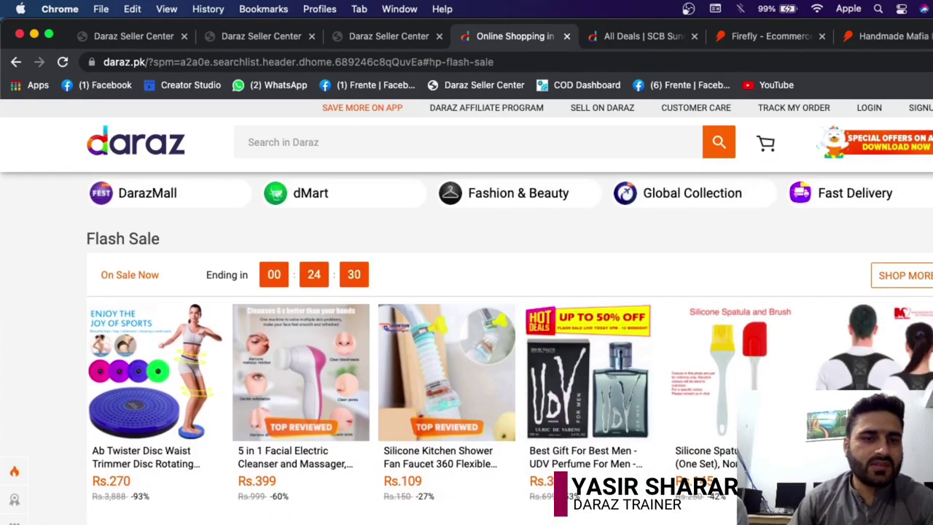
scroll(466, 348, "down", 1)
scroll(467, 347, "down", 1)
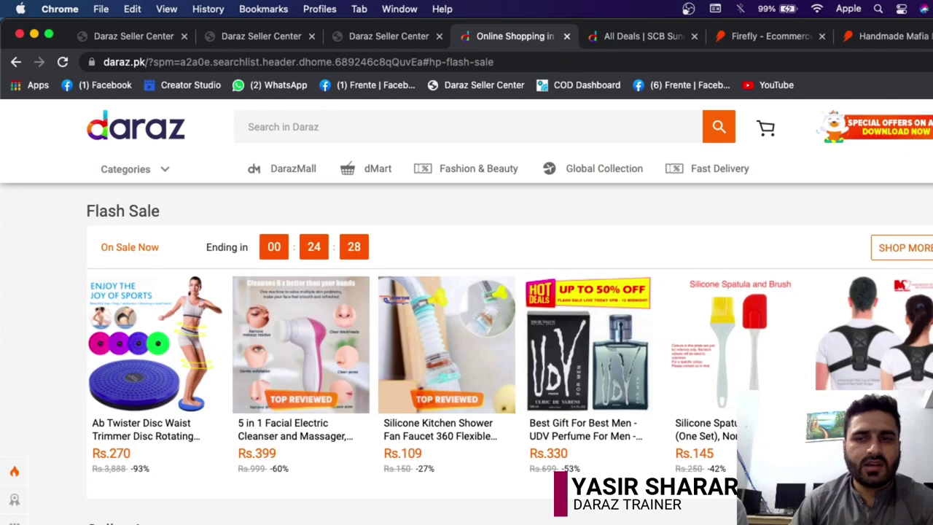
scroll(466, 348, "up", 1)
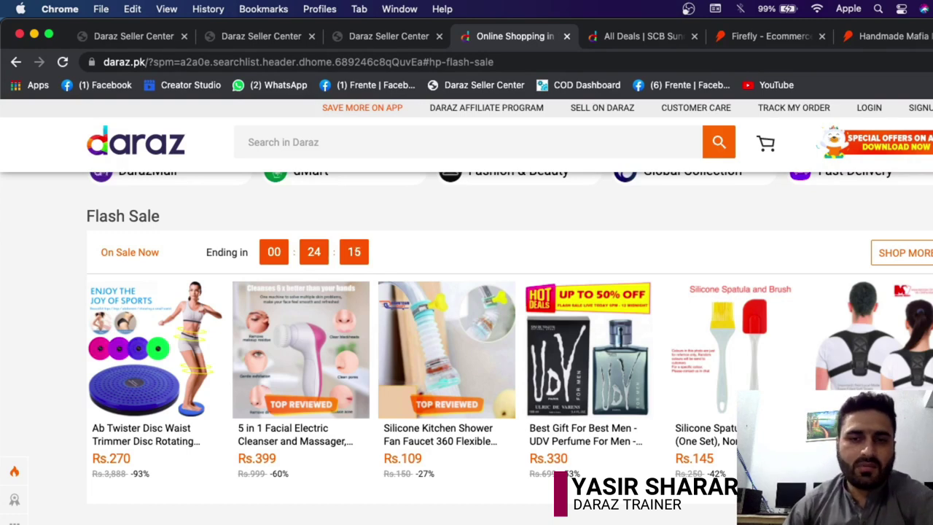
scroll(467, 349, "down", 10)
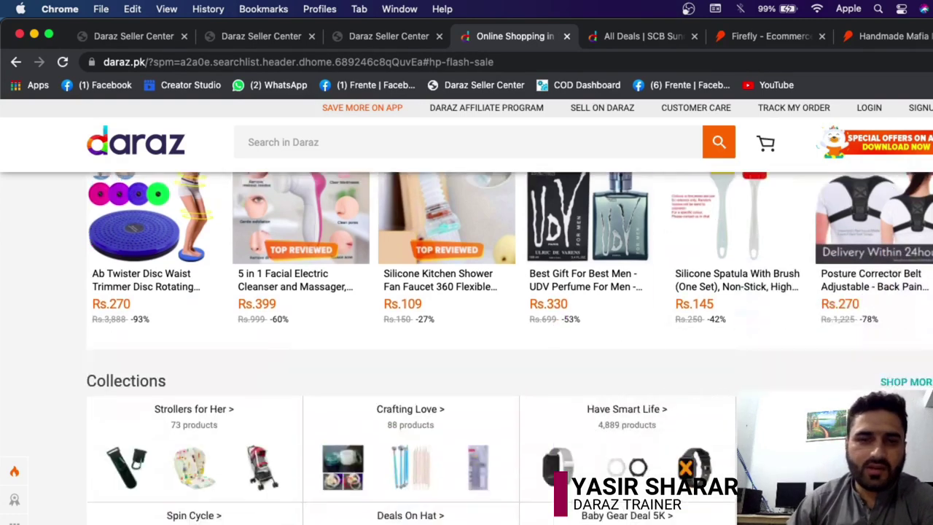
scroll(467, 350, "down", 8)
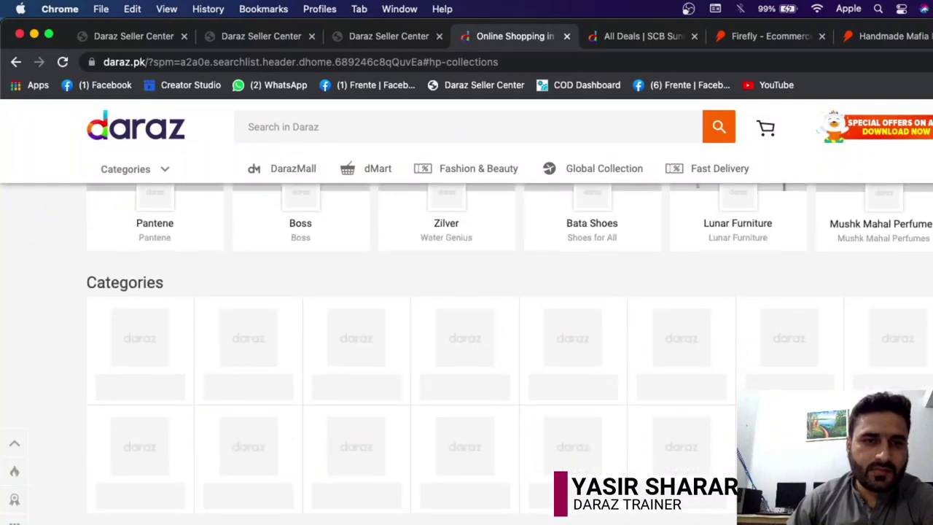
scroll(466, 350, "up", 15)
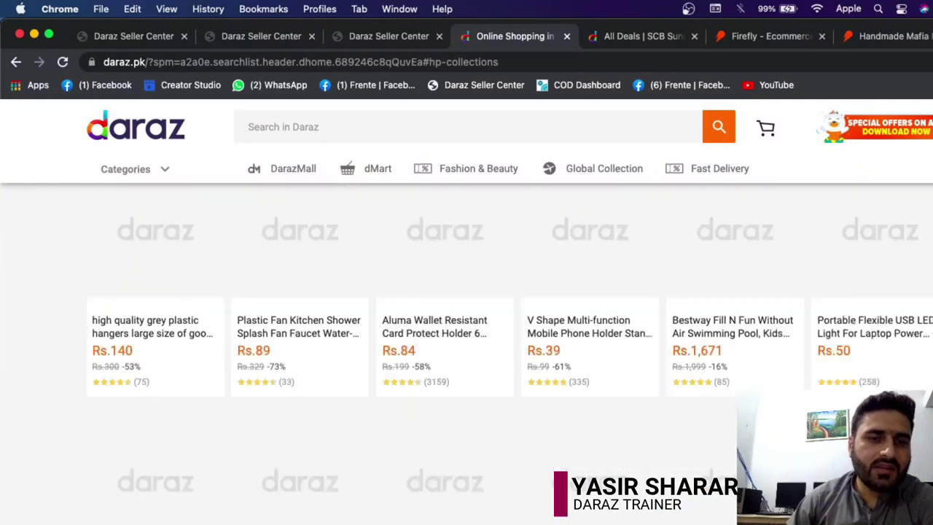
scroll(467, 350, "up", 5)
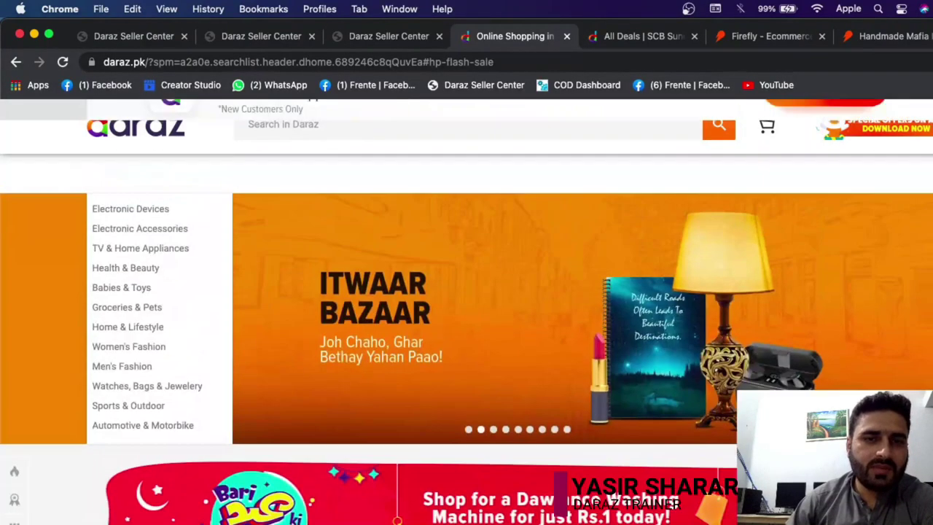
scroll(467, 350, "down", 5)
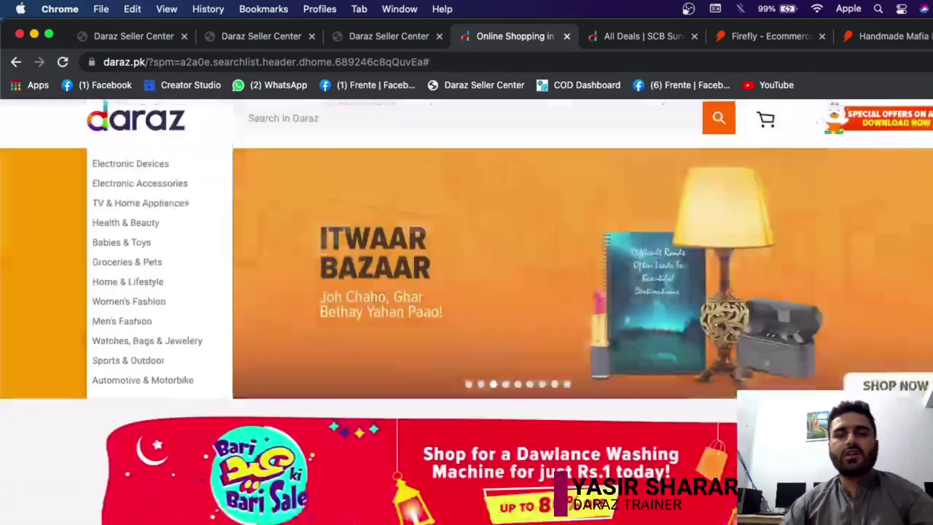
scroll(756, 114, "up", 3)
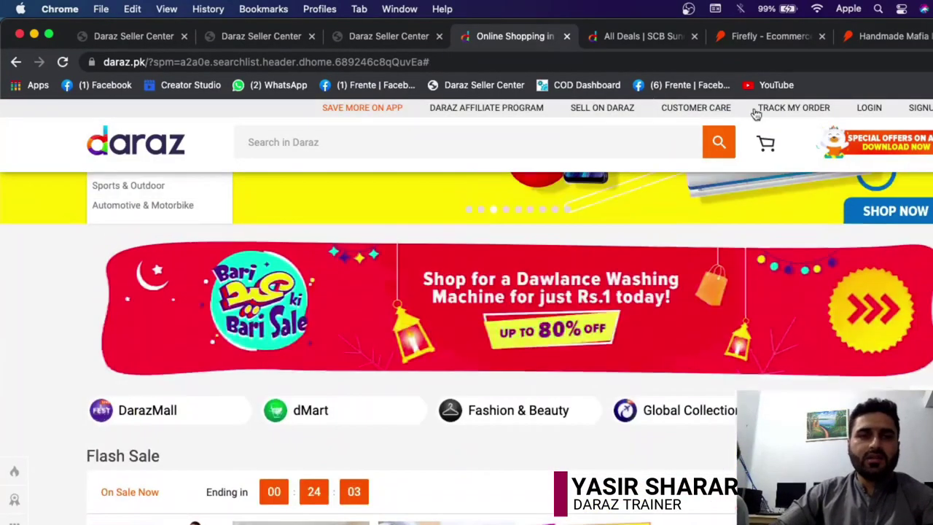
Return to the Seller Center's Campaign Events, open Independence Day - Top deal Hunts 2.0 and highlight its registration deadline
left_click(302, 40)
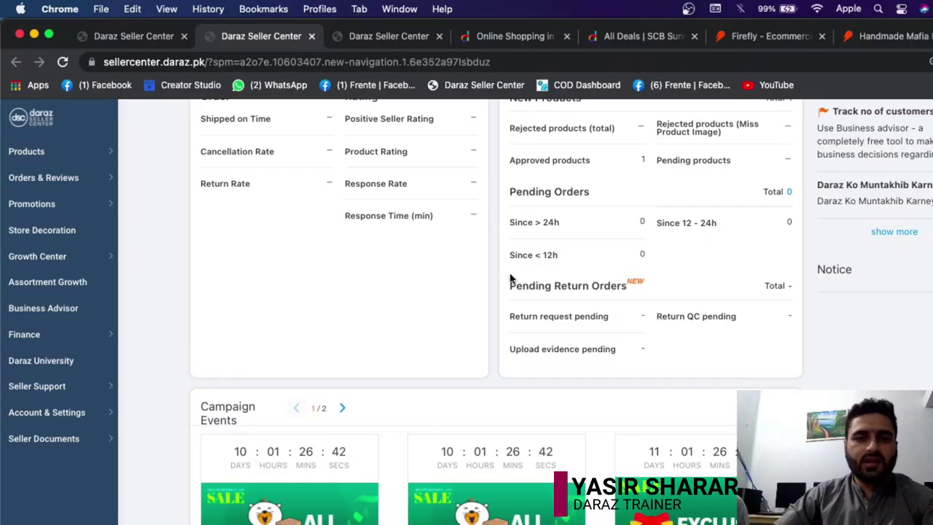
scroll(510, 277, "down", 1)
scroll(573, 263, "down", 3)
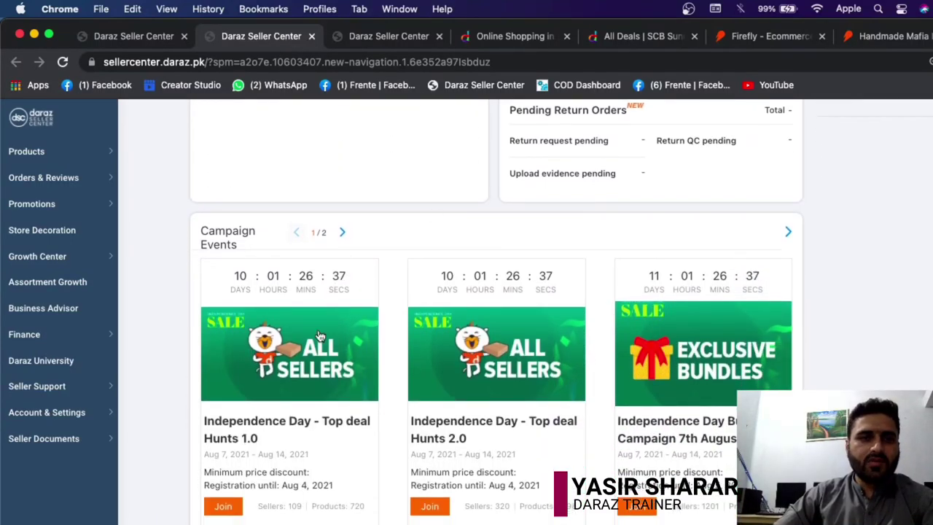
mouse_move(47, 154)
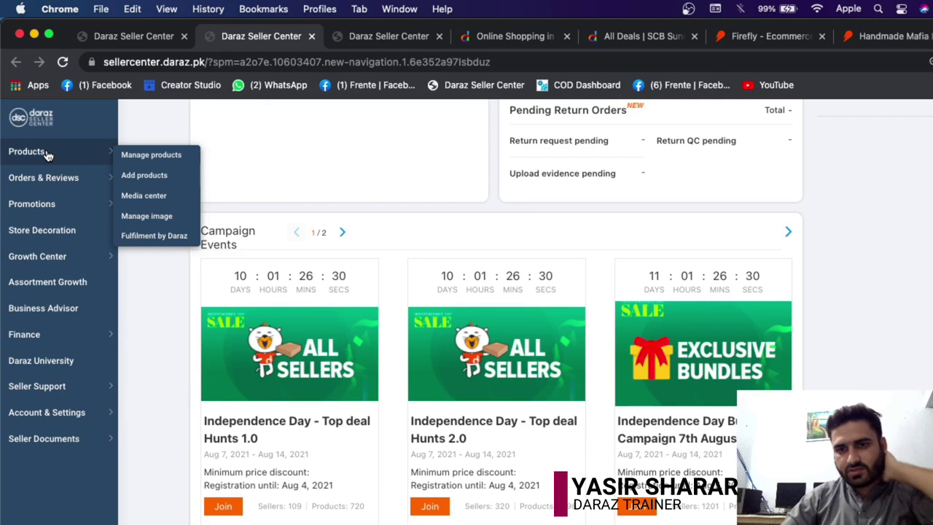
left_click(223, 508)
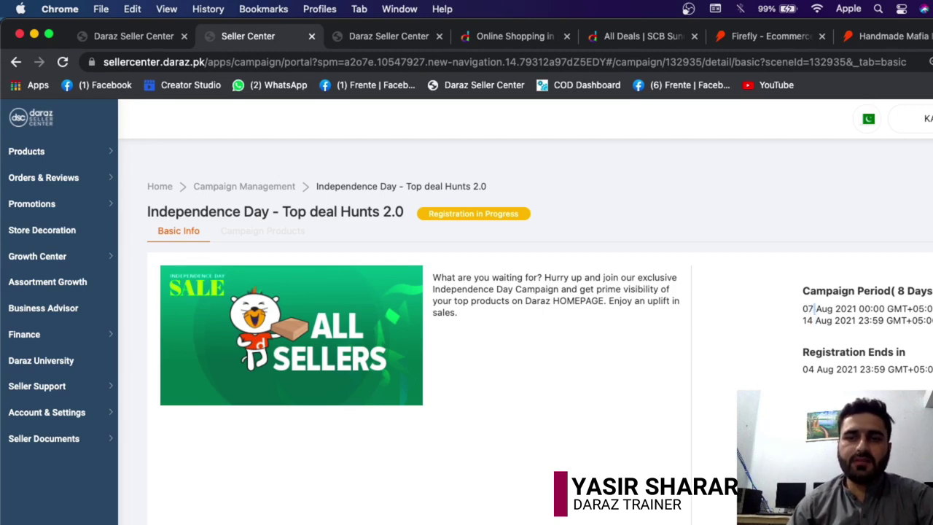
left_click_drag(794, 371, 884, 369)
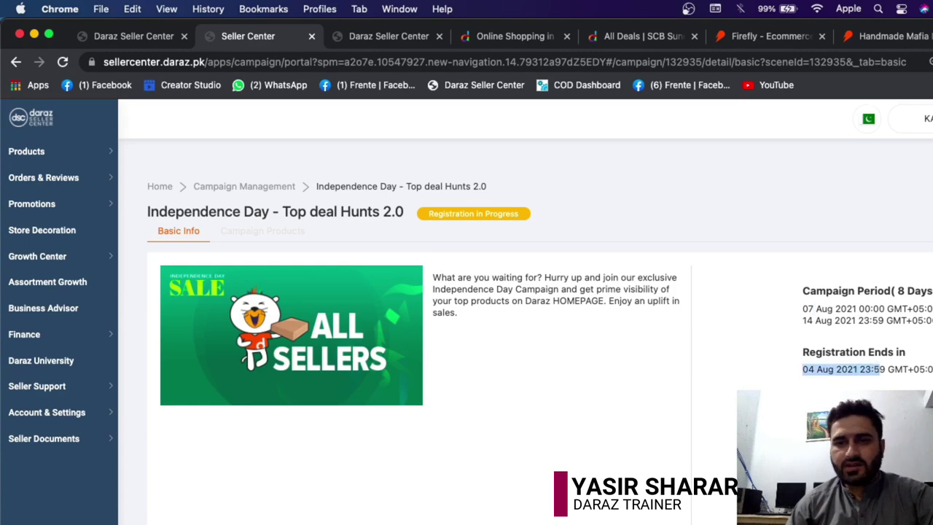
View the campaign's product submission page and product selection dialog without adding a product, and return to the dashboard
left_click(884, 369)
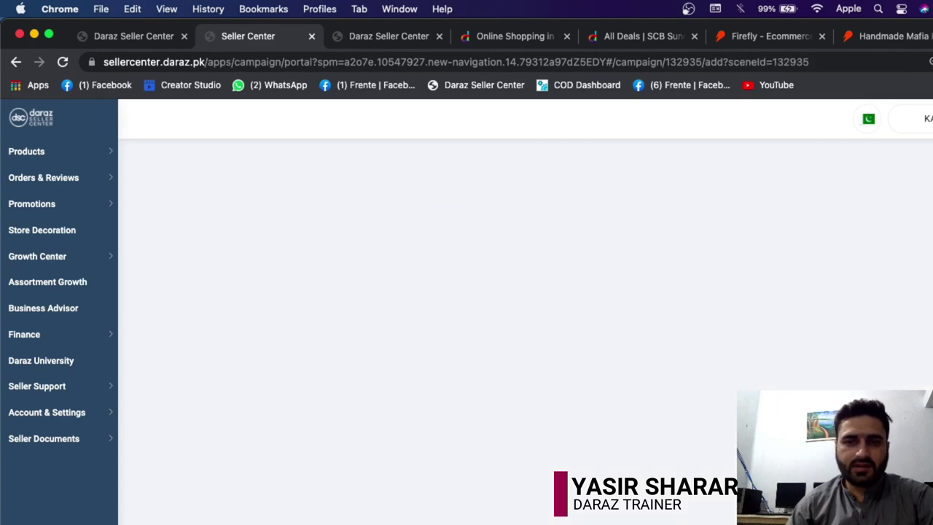
left_click(586, 347)
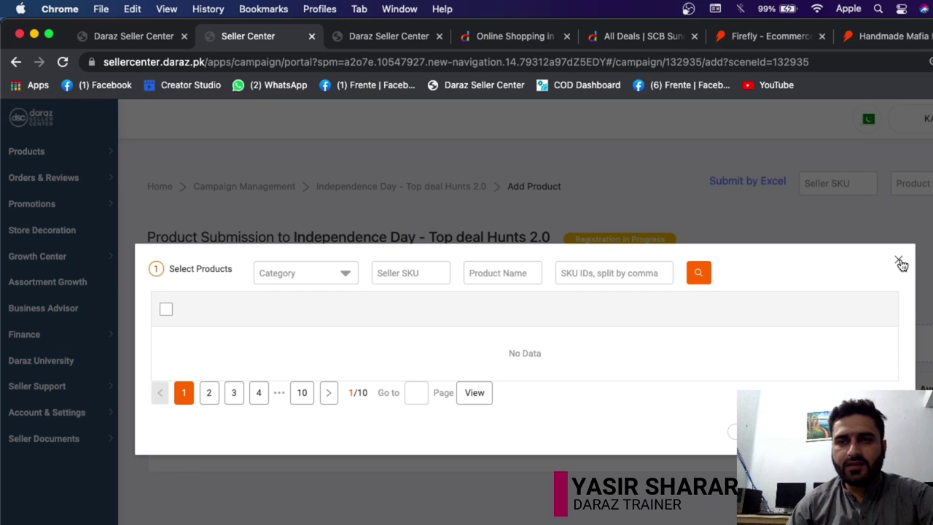
left_click(900, 264)
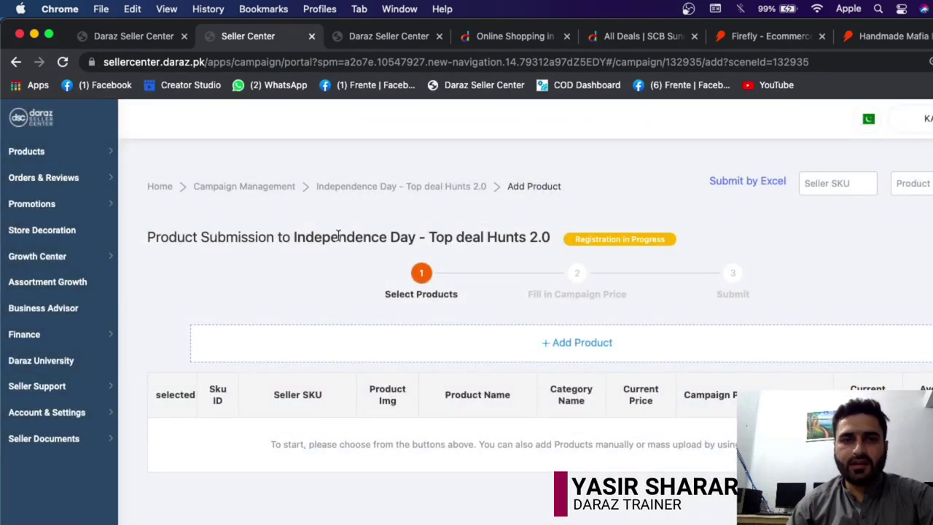
left_click(16, 64)
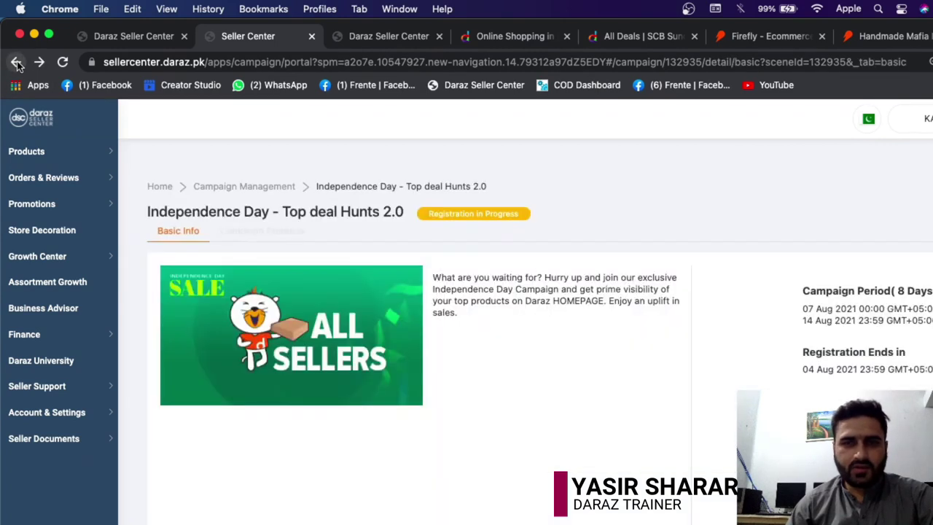
left_click(16, 64)
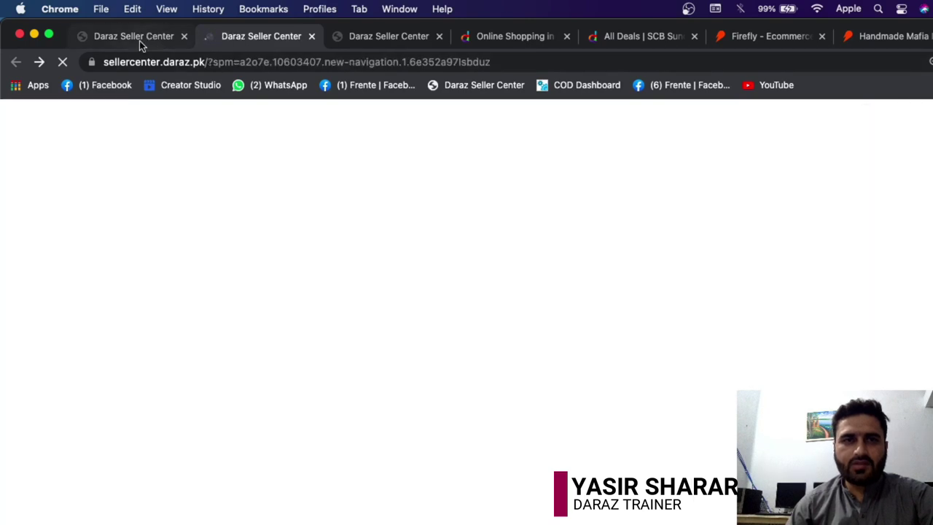
Switch to the Product Overview page and review the Seller Center's navigation sections from Products through Seller Documents
left_click(139, 38)
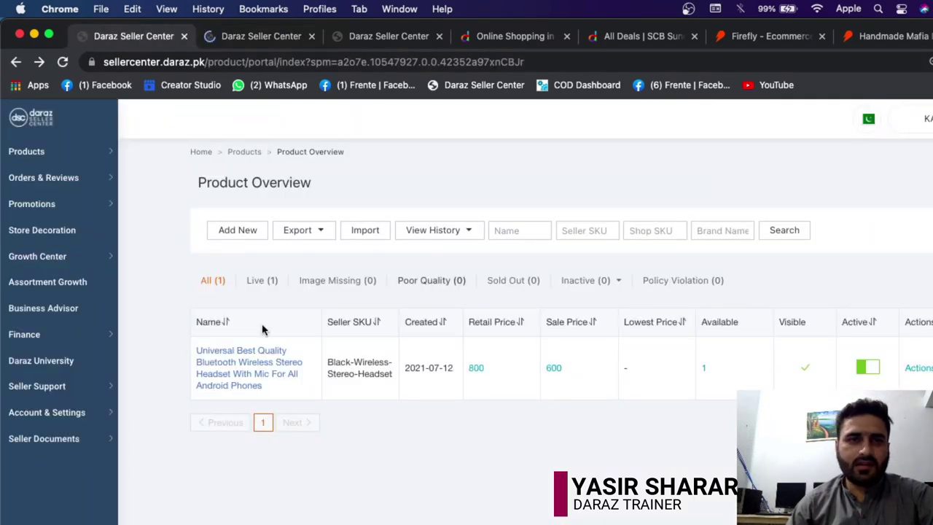
mouse_move(88, 157)
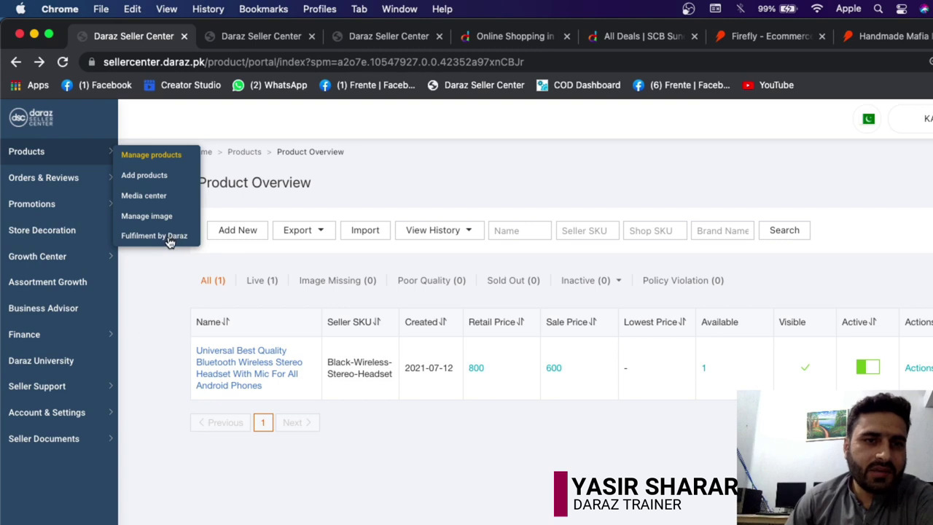
mouse_move(56, 182)
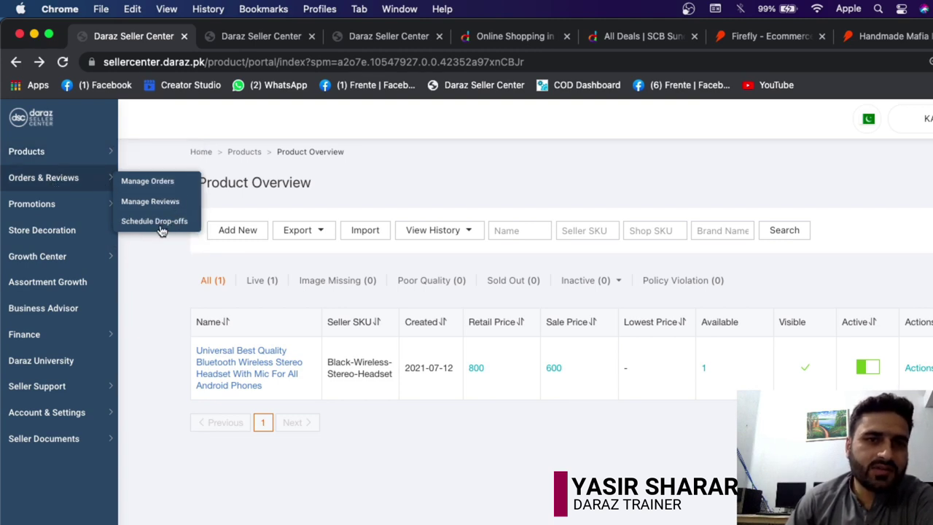
mouse_move(73, 207)
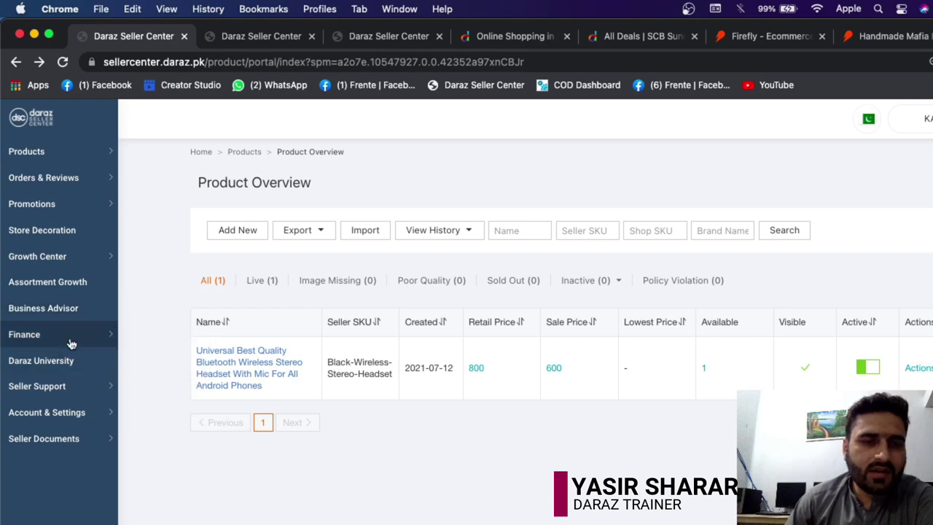
mouse_move(70, 343)
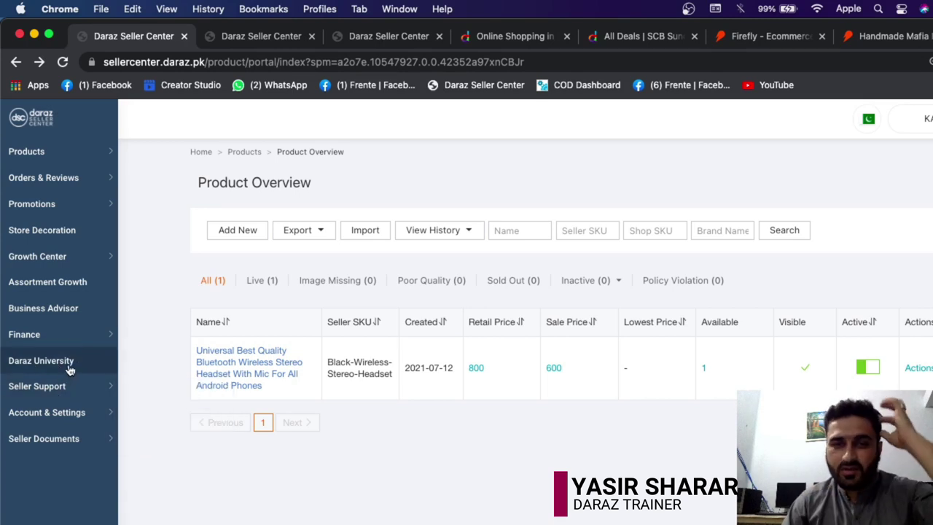
mouse_move(52, 389)
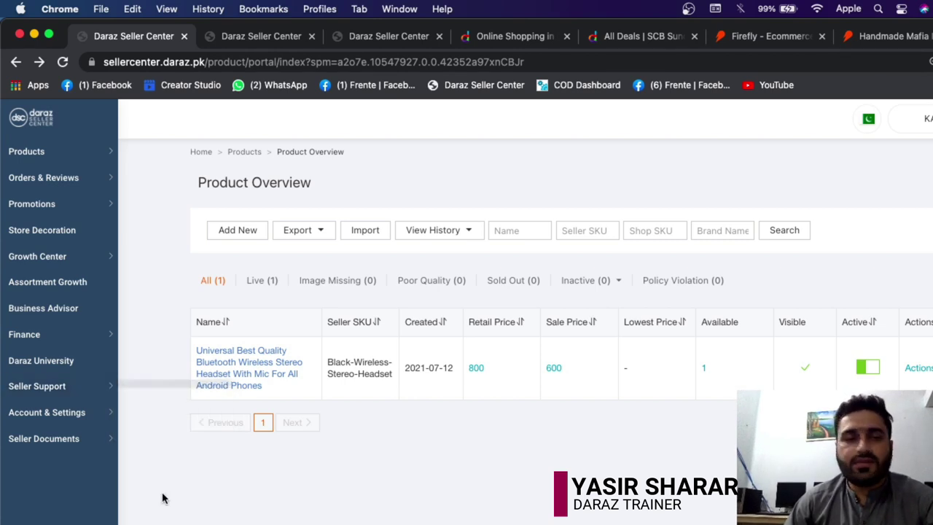
mouse_move(86, 416)
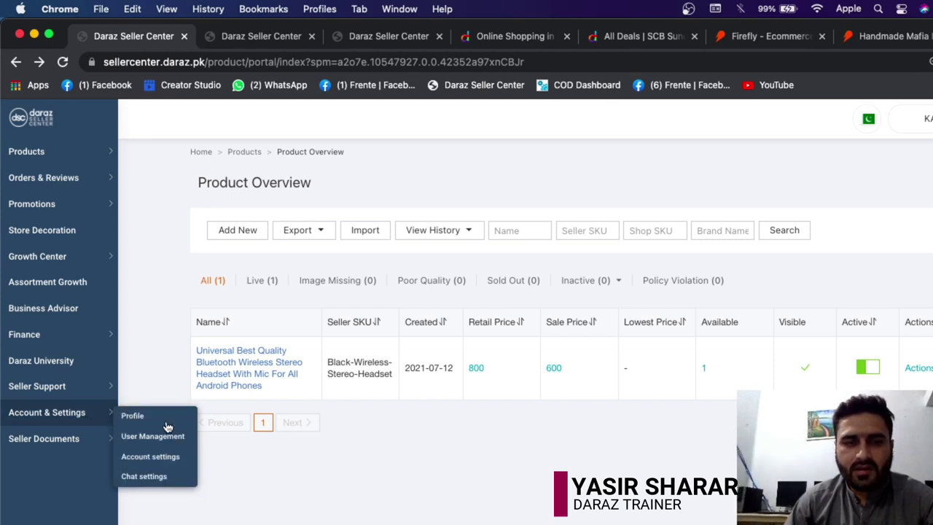
mouse_move(69, 444)
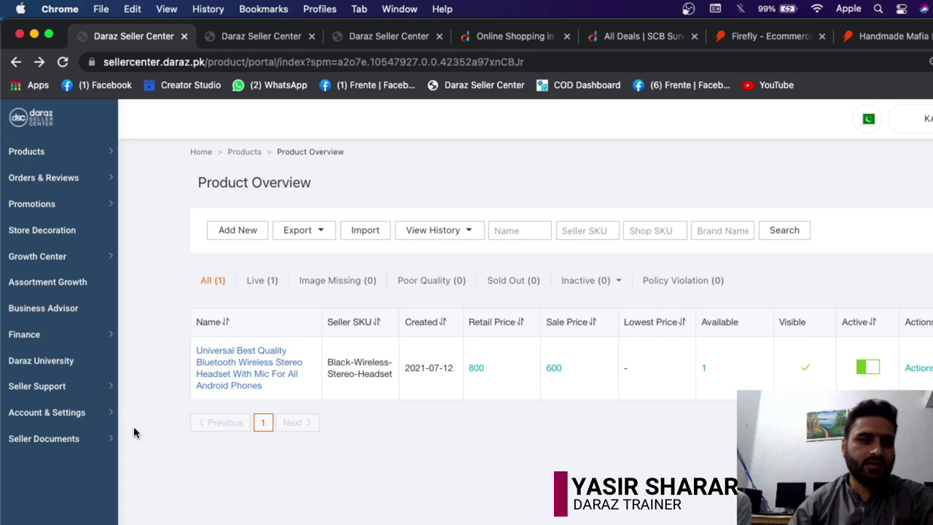
Return to the Seller Center dashboard and dismiss the Eid Holiday Updates notice
left_click(44, 126)
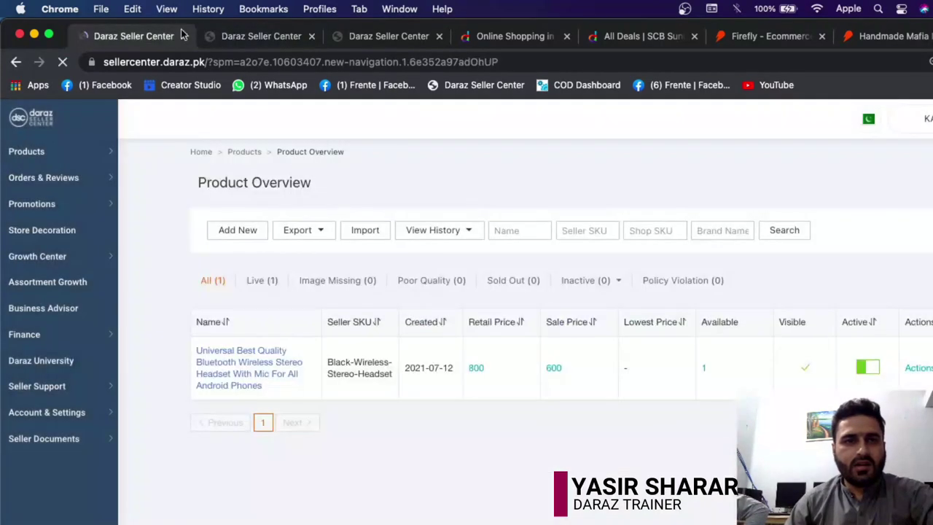
left_click(272, 35)
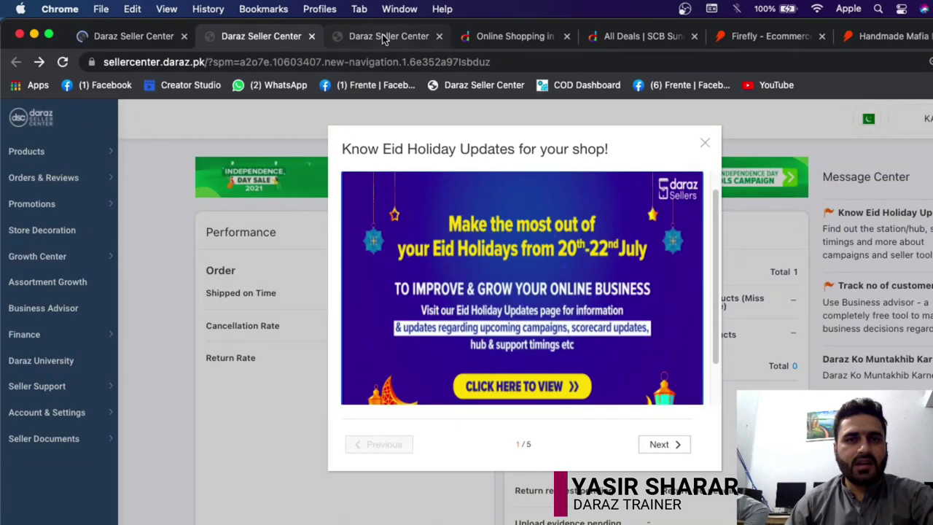
left_click(384, 38)
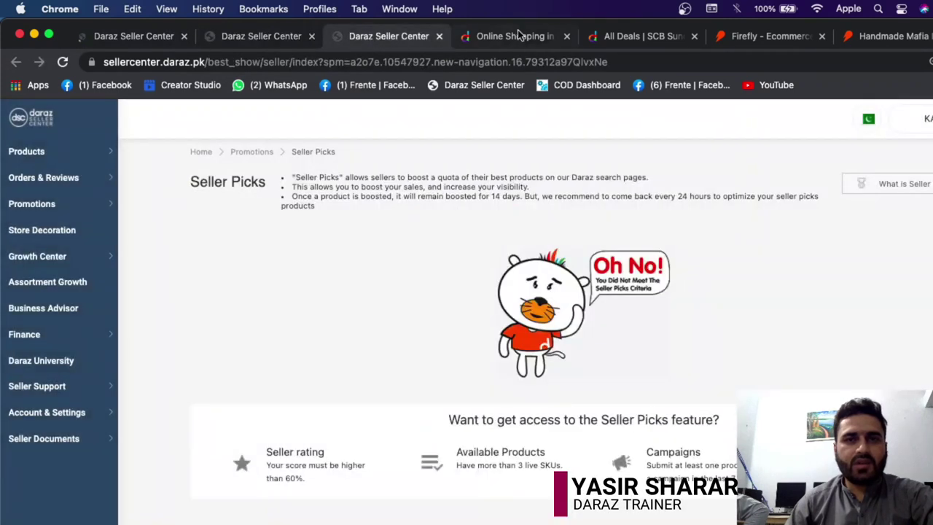
left_click(521, 35)
left_click(346, 40)
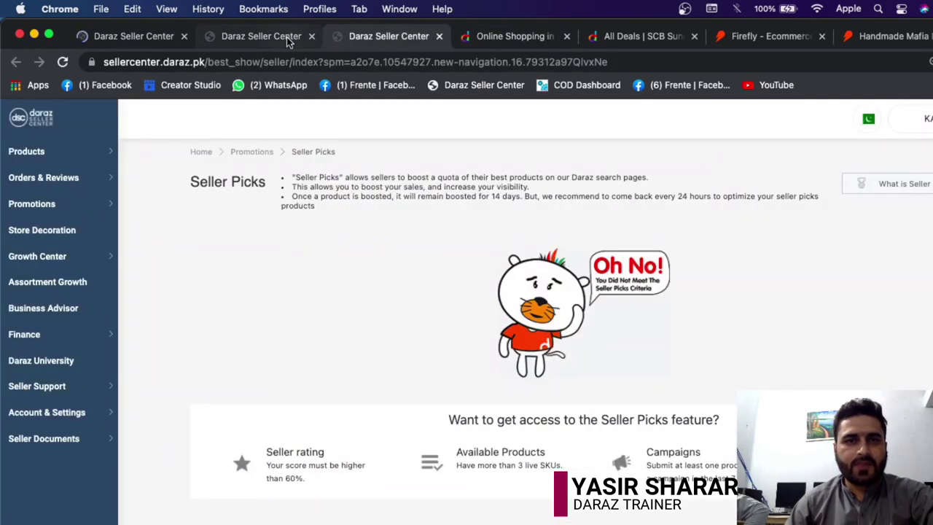
left_click(287, 37)
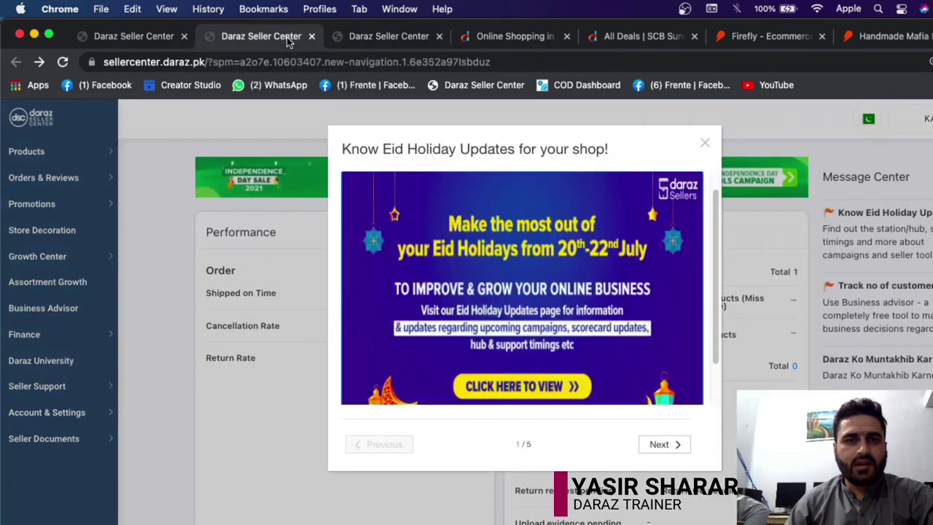
left_click(705, 144)
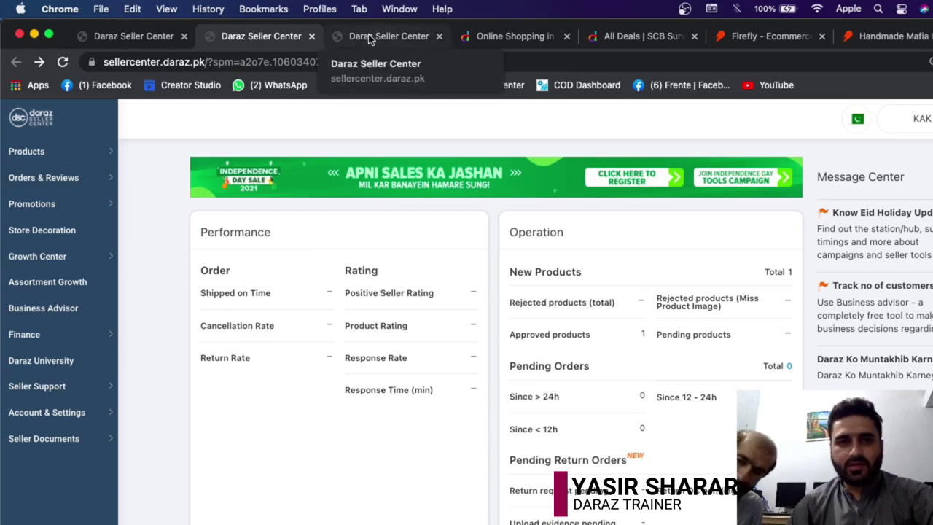
View the dashboard's Campaign Events, Seller Picks and Chat sections and reveal the Orders & Reviews options
scroll(478, 378, "down", 10)
mouse_move(478, 377)
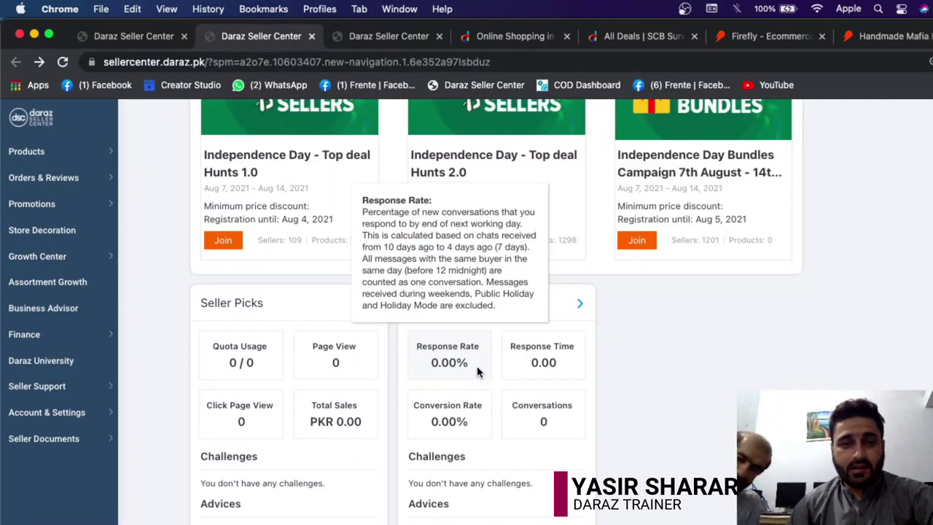
left_click(60, 179)
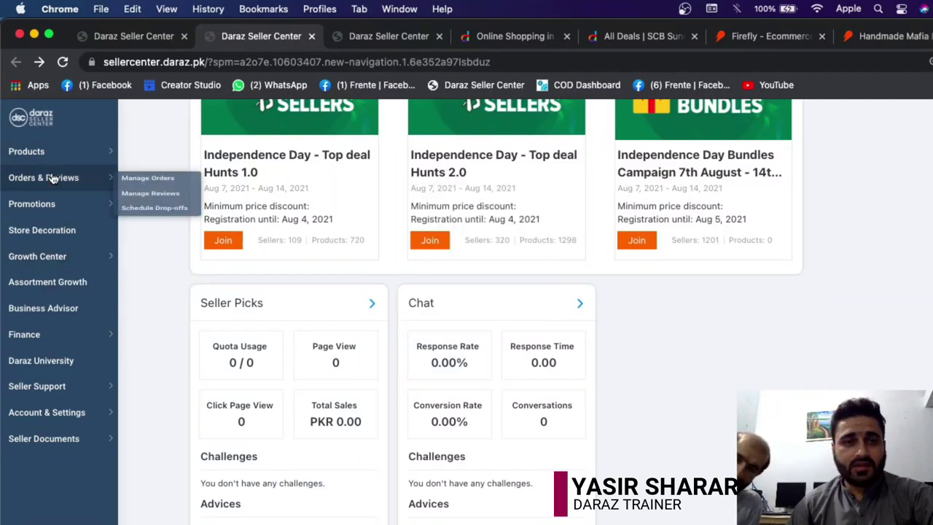
Switch to the other open Seller Center dashboard, dismiss its Eid Holiday Updates notice and reveal the Products options
mouse_move(58, 151)
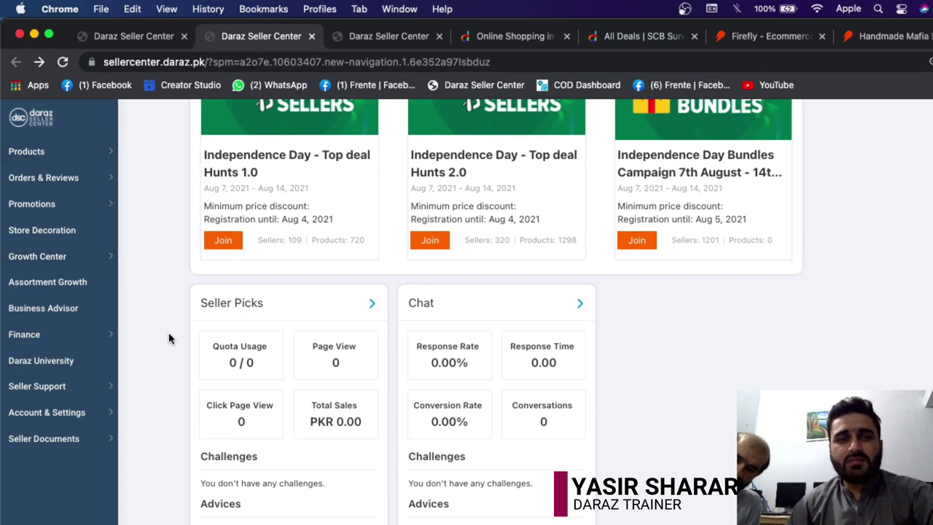
mouse_move(67, 209)
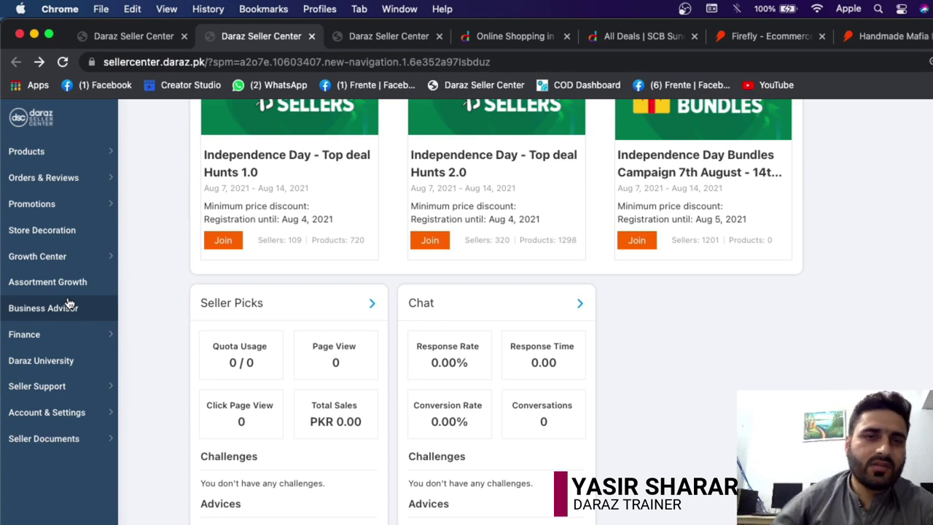
left_click(145, 44)
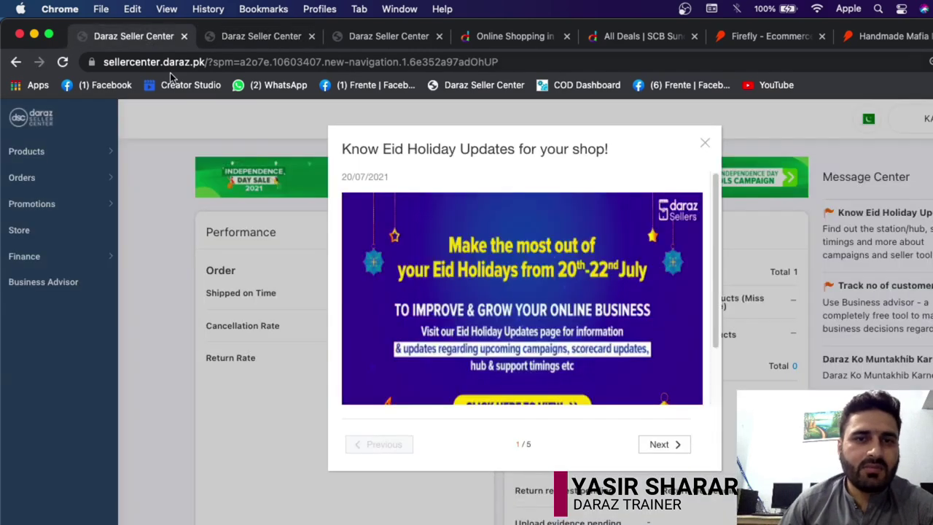
left_click(265, 36)
left_click(114, 37)
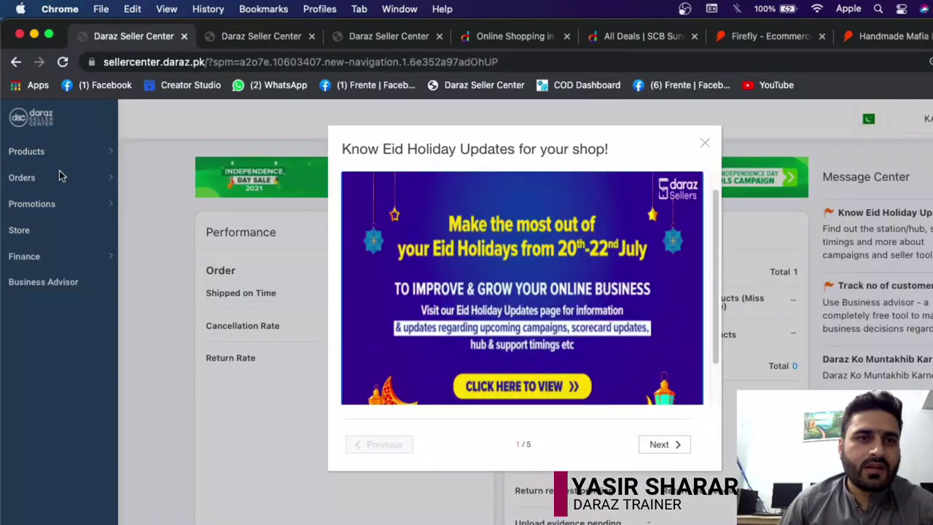
left_click(88, 146)
mouse_move(86, 153)
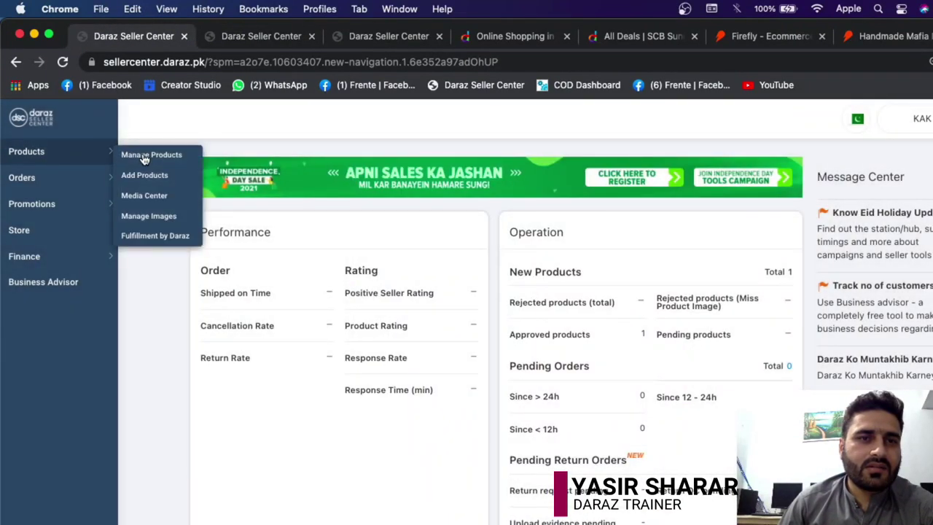
Open the Manage Products list and deactivate the Universal Best Quality Bluetooth Wireless Stereo Headset listing
left_click(142, 156)
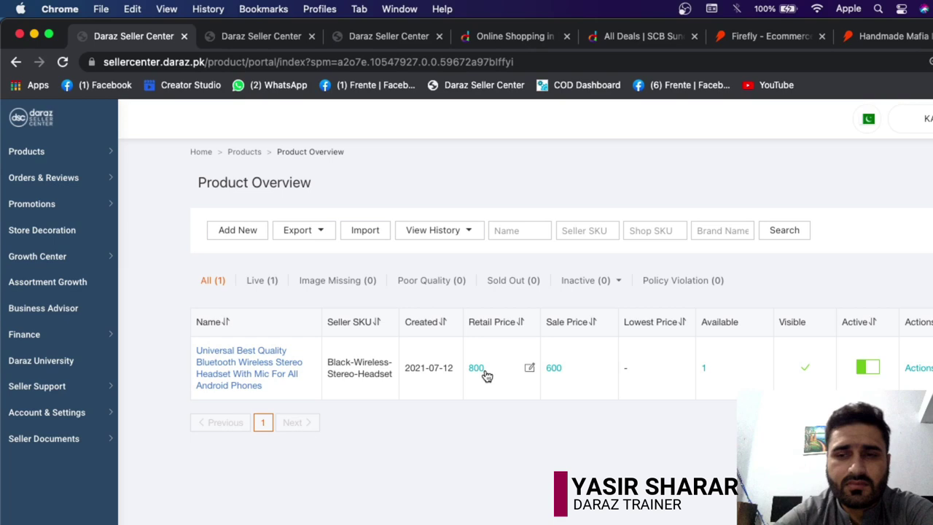
left_click(872, 368)
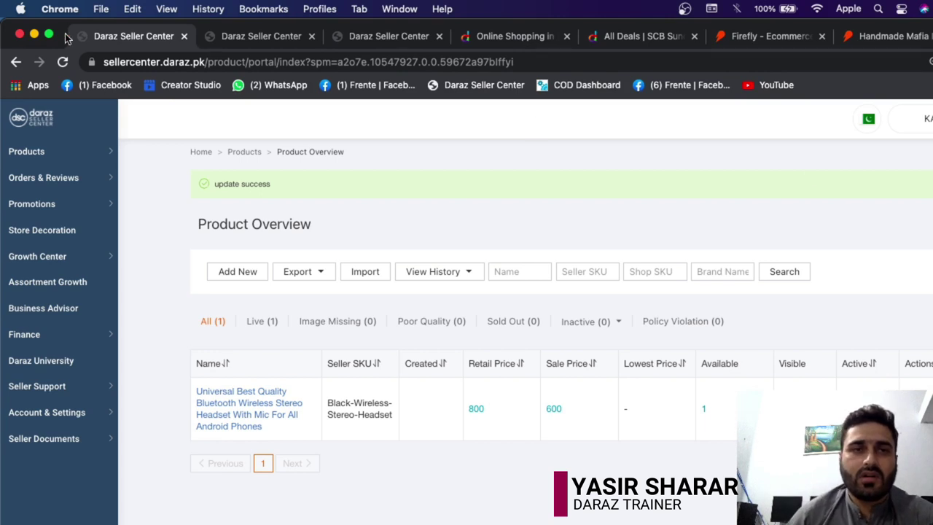
key("super+Tab")
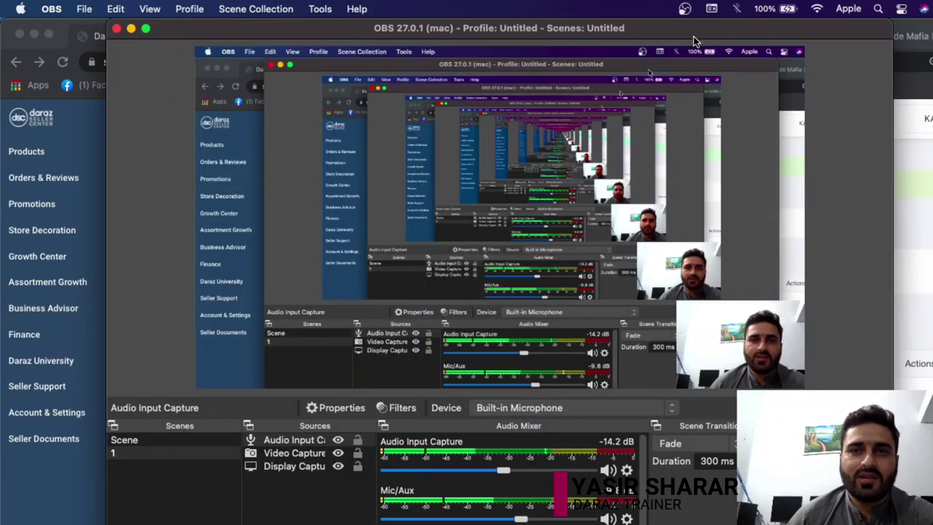
left_click_drag(691, 36, 687, 46)
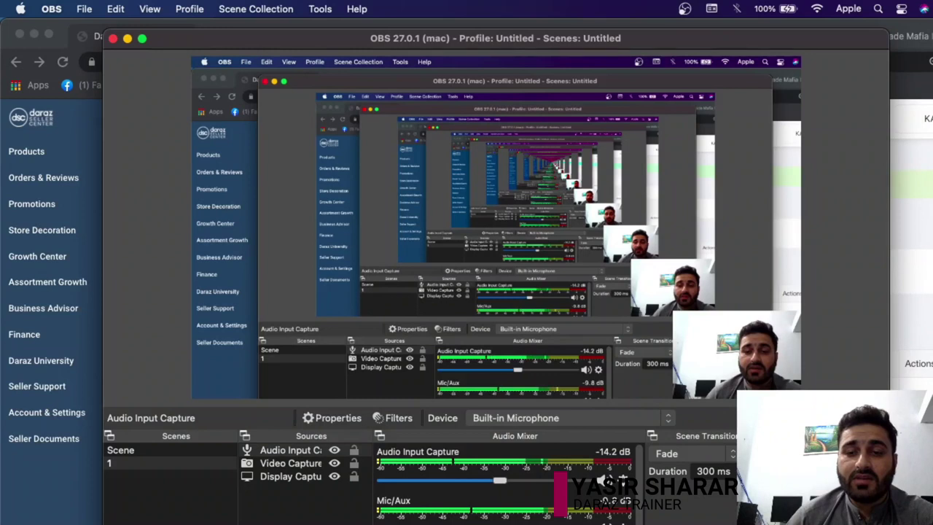
key("super+Tab")
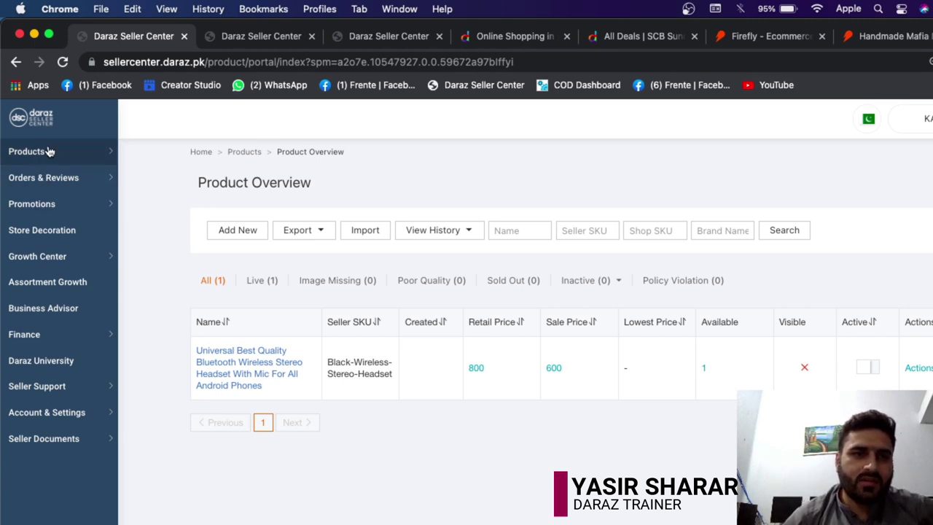
mouse_move(50, 154)
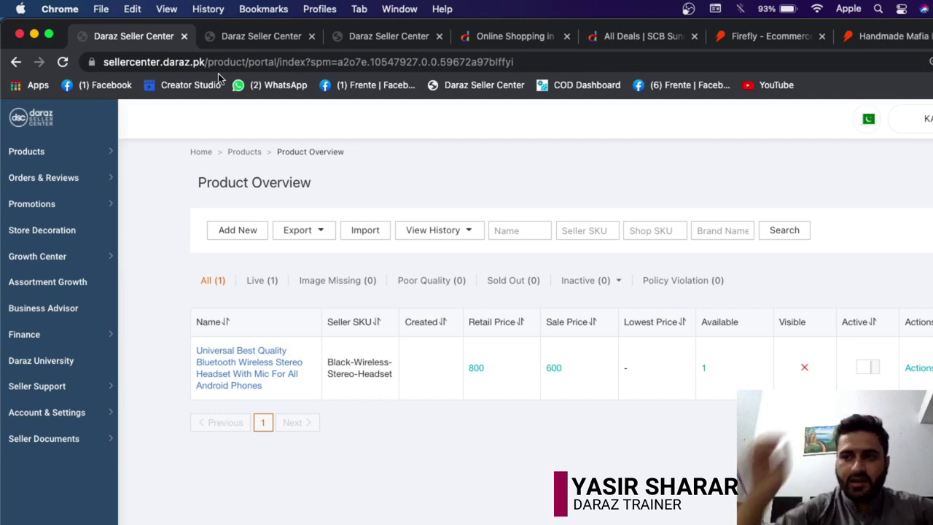
mouse_move(576, 283)
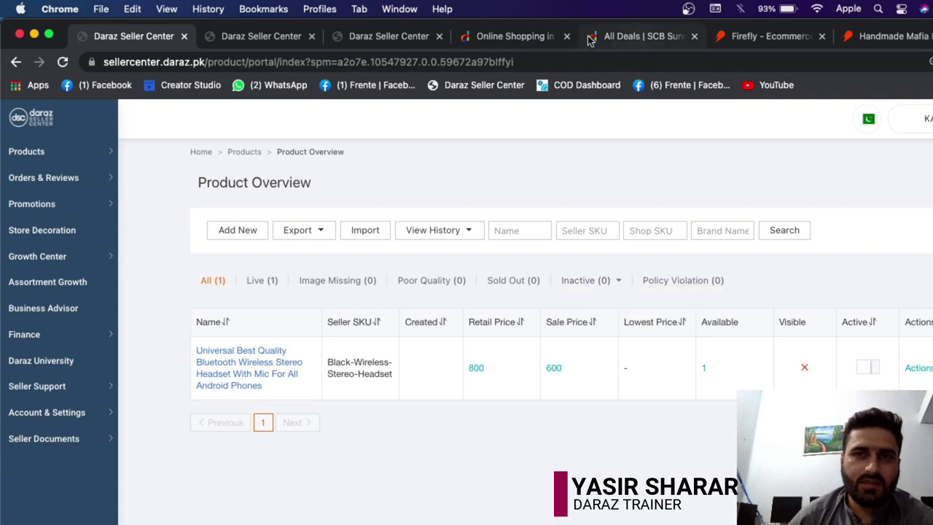
left_click(392, 42)
left_click(279, 40)
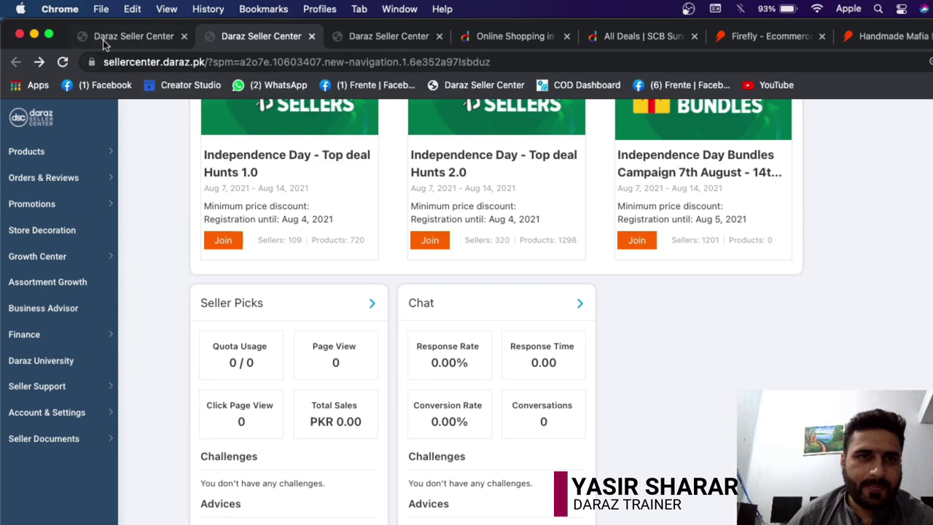
left_click(130, 42)
key("super+Tab")
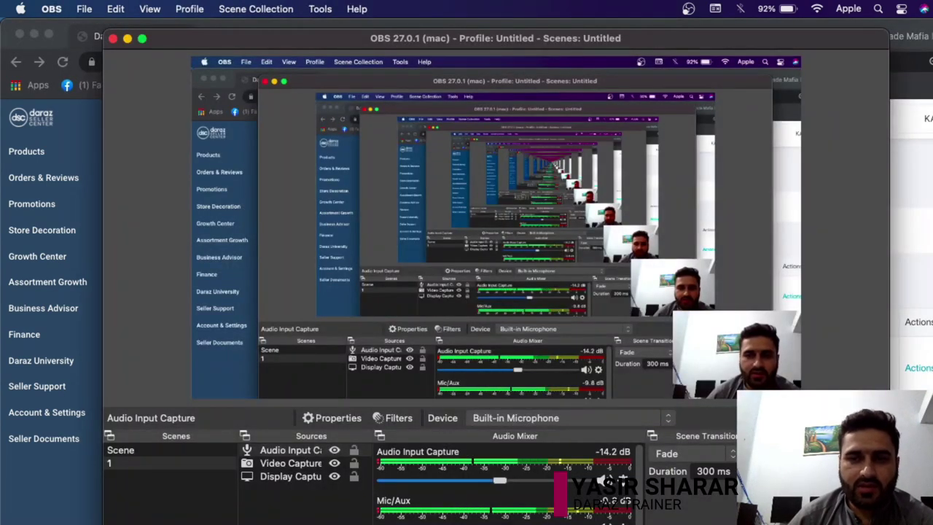